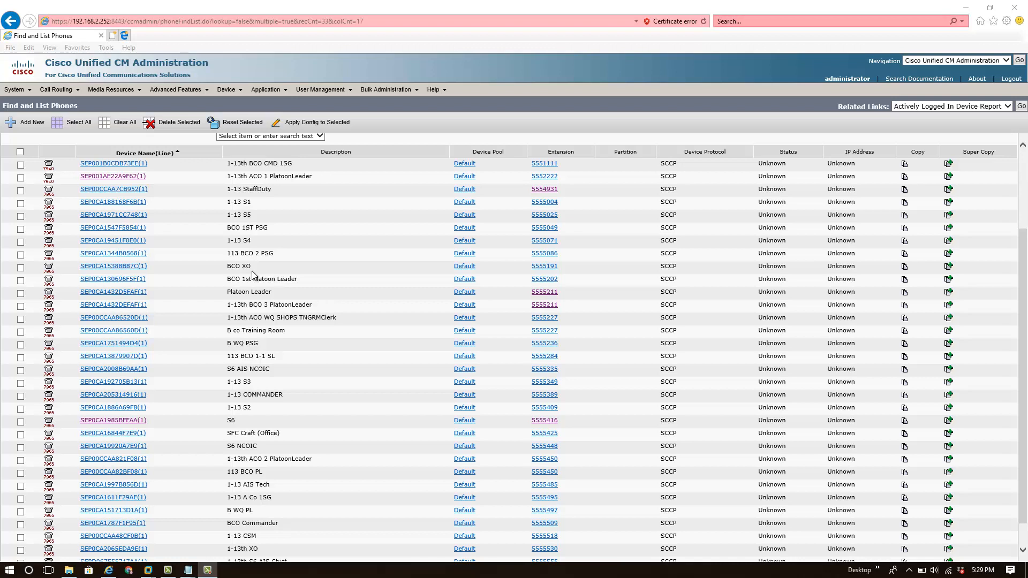
Open the line appearance of directory number 5555416 on its associated S6 phone.
click(277, 295)
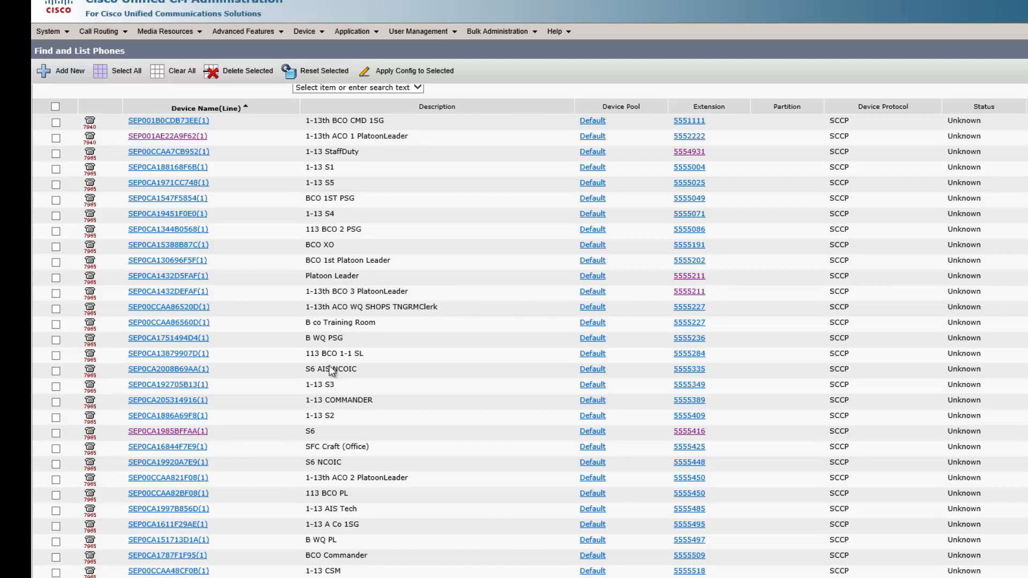
click(694, 434)
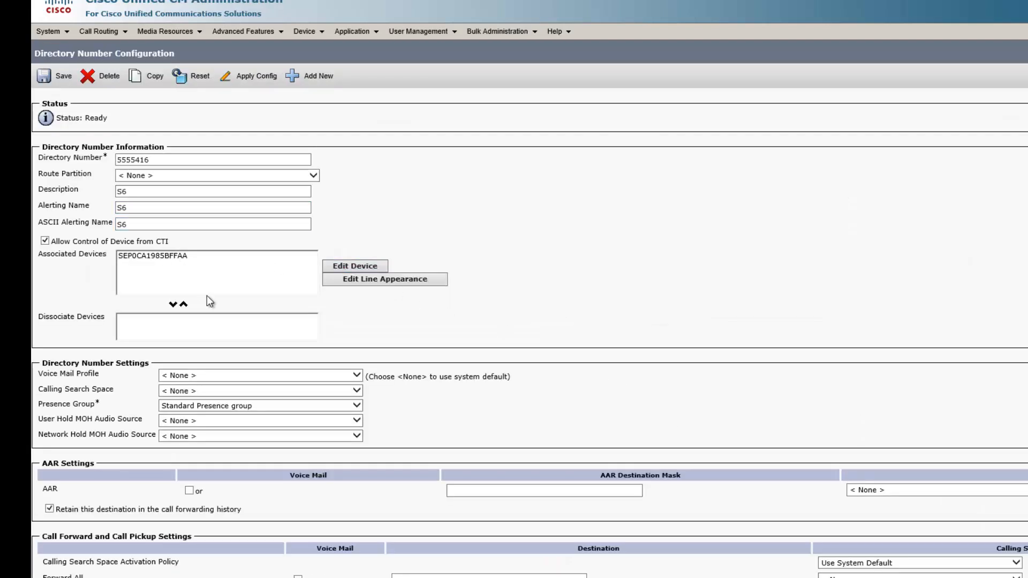
scroll(207, 295, down, 1)
click(181, 219)
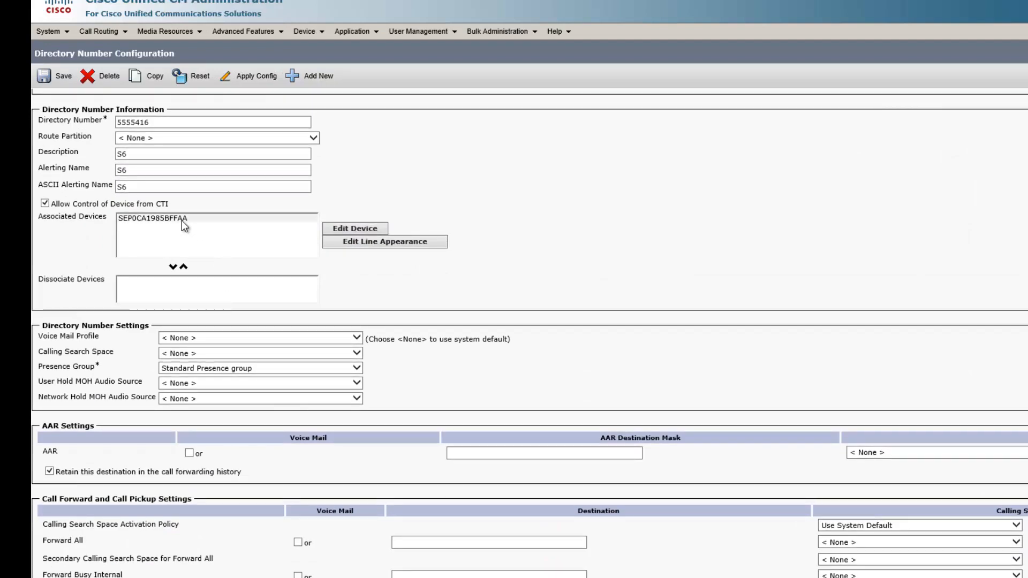
click(349, 245)
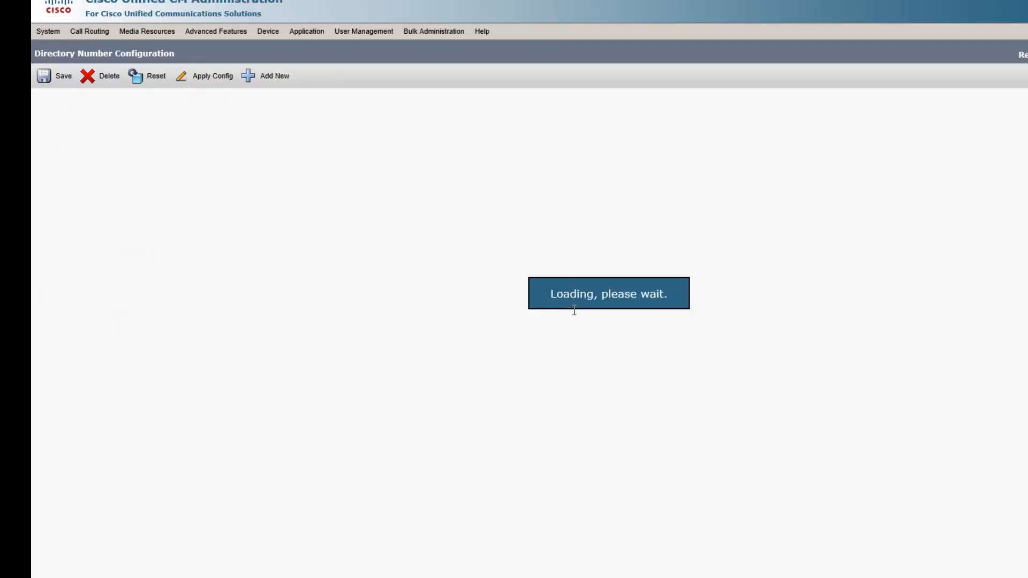
Set the line's ASCII Display (Internal Caller ID) to "1-13th S6 OIC".
scroll(407, 352, down, 10)
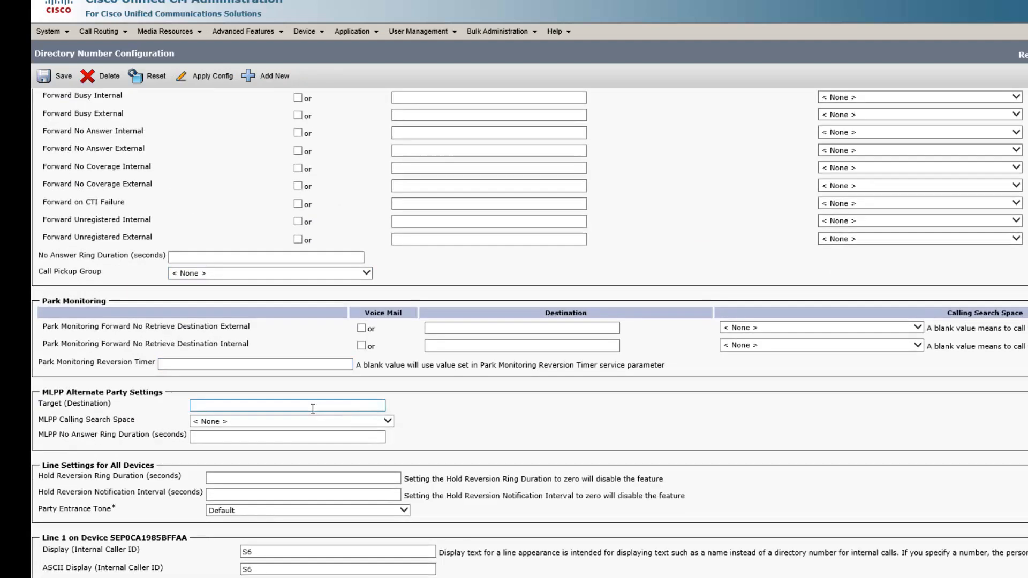
scroll(313, 408, down, 7)
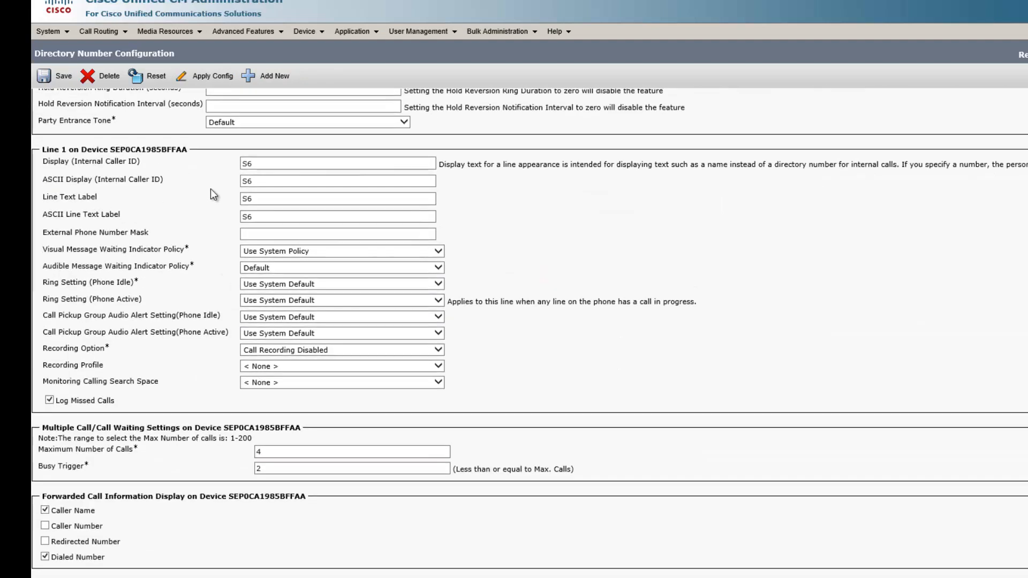
click(244, 183)
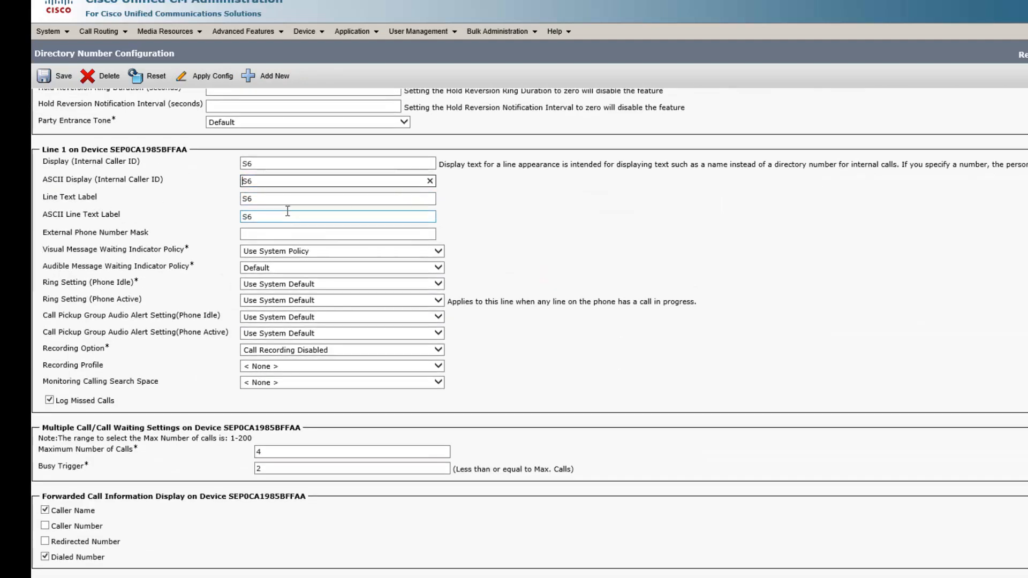
text(1-13th)
click(297, 182)
text(OIC)
Copy "1-13th S6 OIC" into the line's Display, Line Text Label and ASCII Line Text Label fields.
scroll(300, 190, up, 1)
drag(304, 200, 177, 189)
key(ctrl+c)
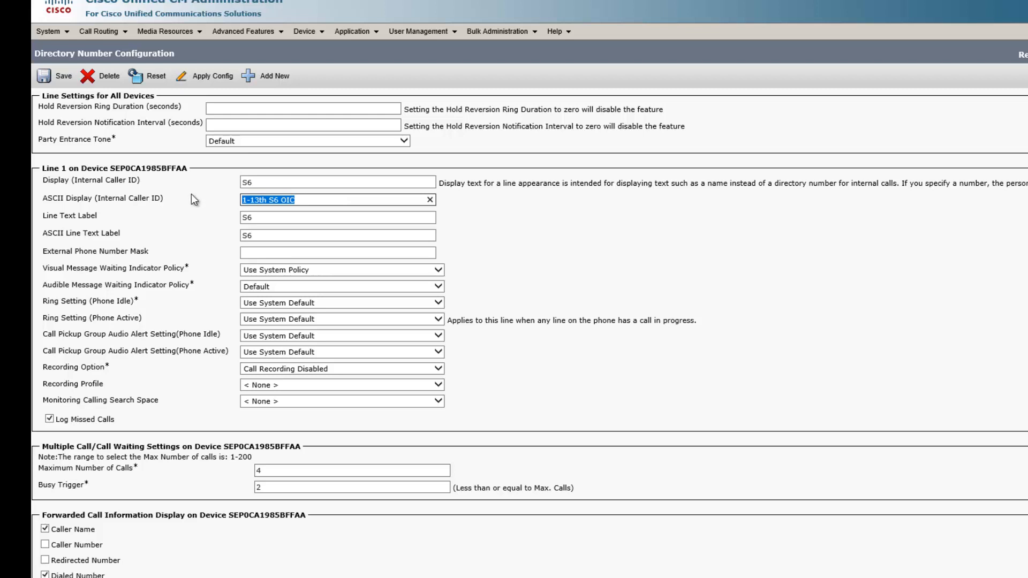
click(262, 182)
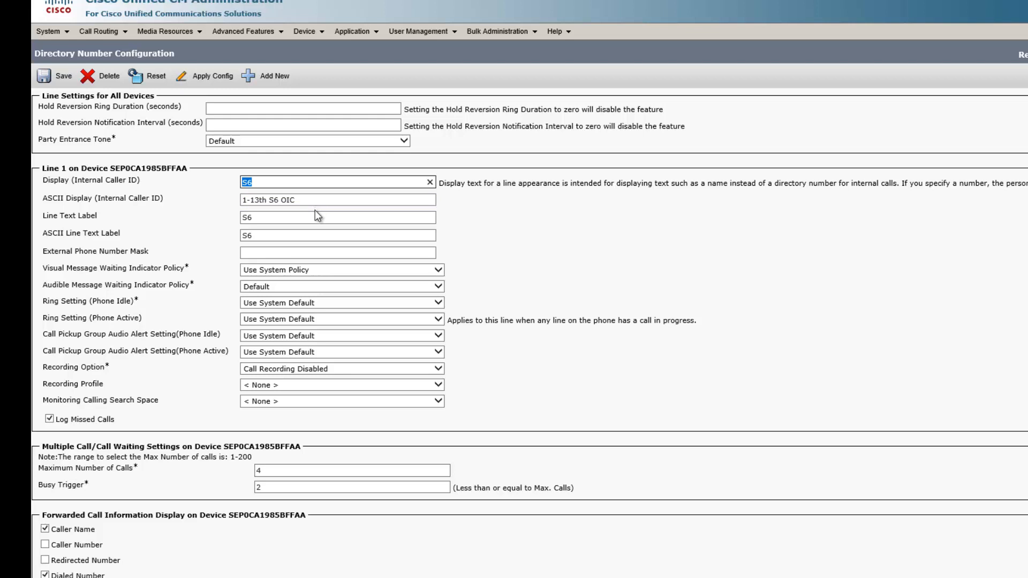
key(ctrl+v)
drag(293, 220, 202, 215)
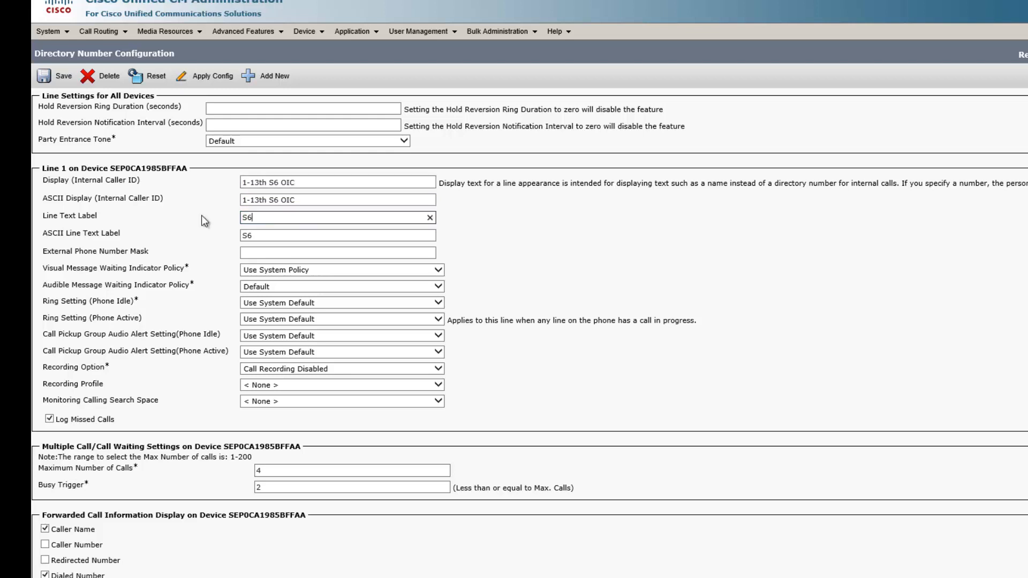
key(ctrl+v)
key(Tab)
key(ctrl+v)
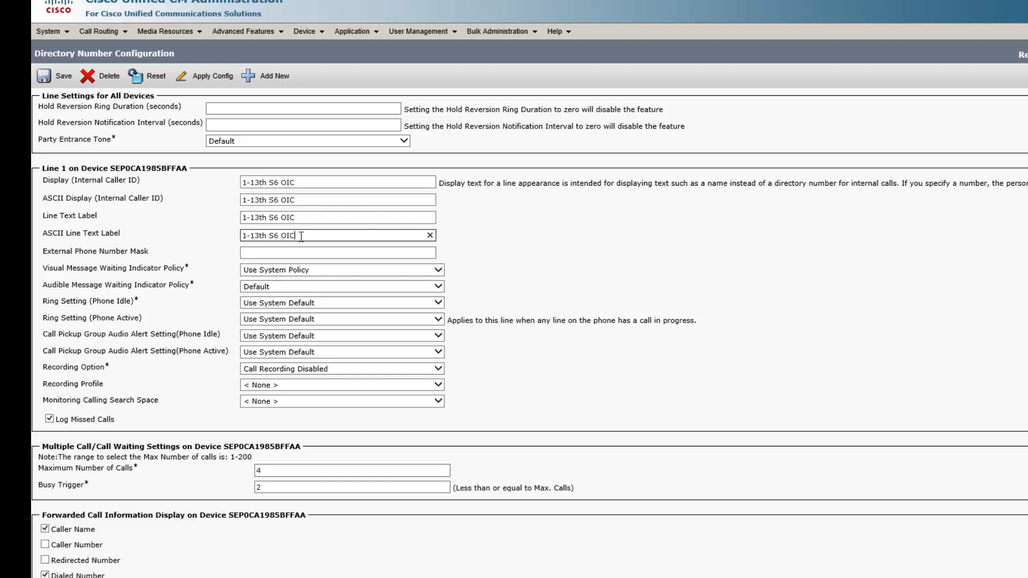
Paste "1-13th S6 OIC" into the Alerting Name, ASCII Alerting Name and Description fields, and save the directory number.
scroll(301, 236, up, 15)
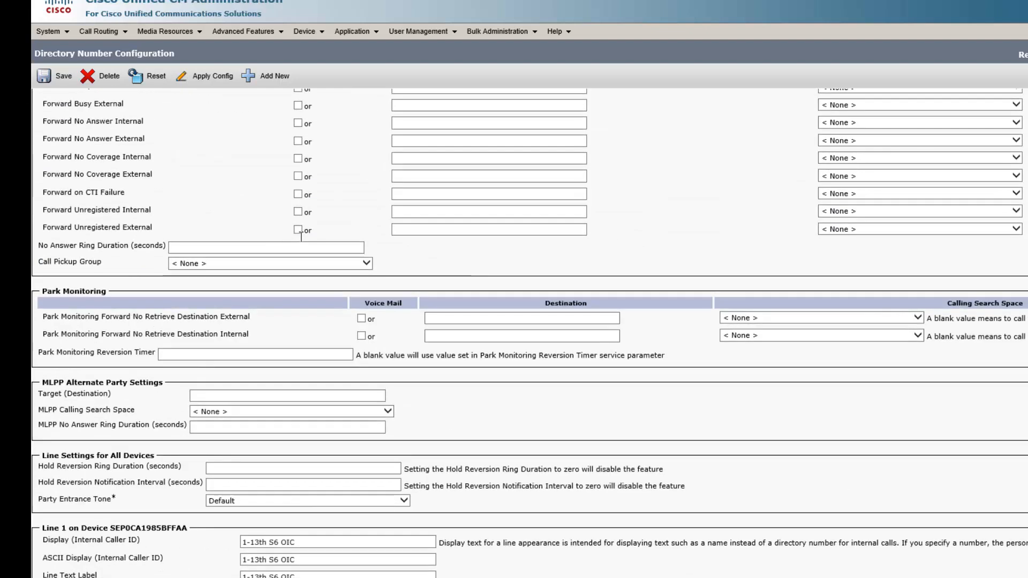
drag(153, 178, 96, 160)
key(ctrl+v)
key(ctrl+v)
drag(155, 147, 80, 146)
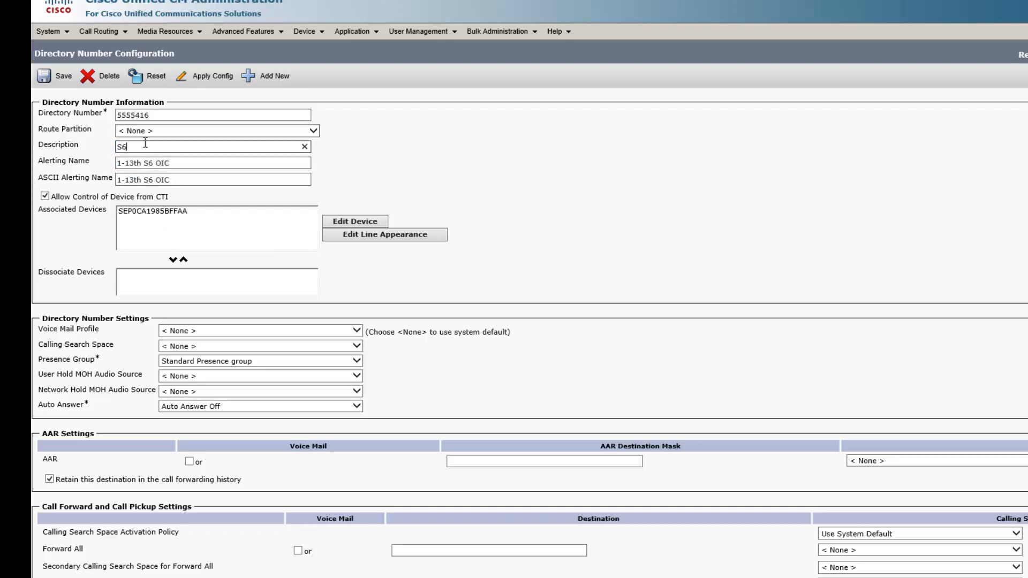
key(ctrl+v)
click(61, 85)
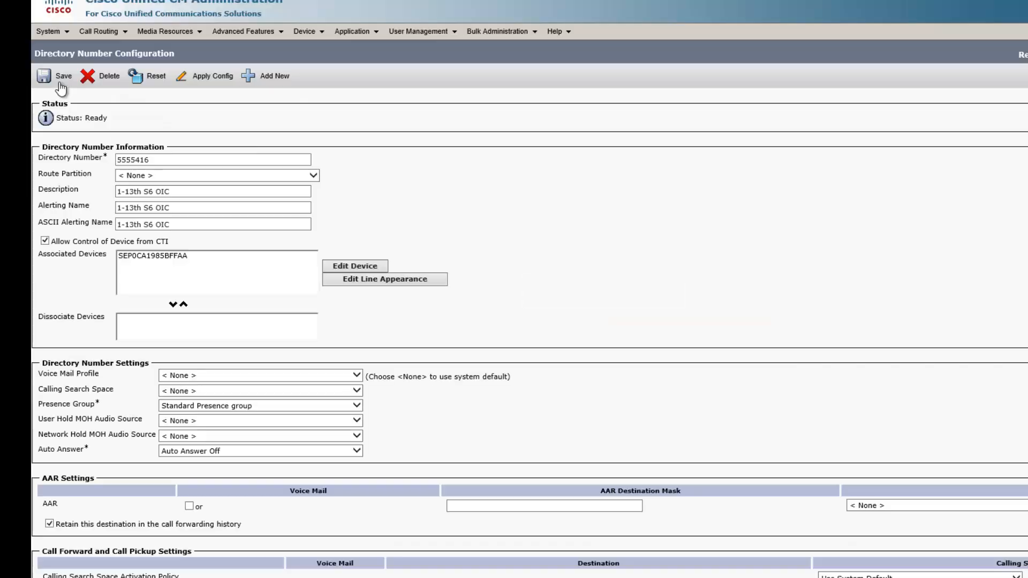
Open the associated phone and set its description to "1-13th S6 OIC", then save and acknowledge the notice.
click(146, 255)
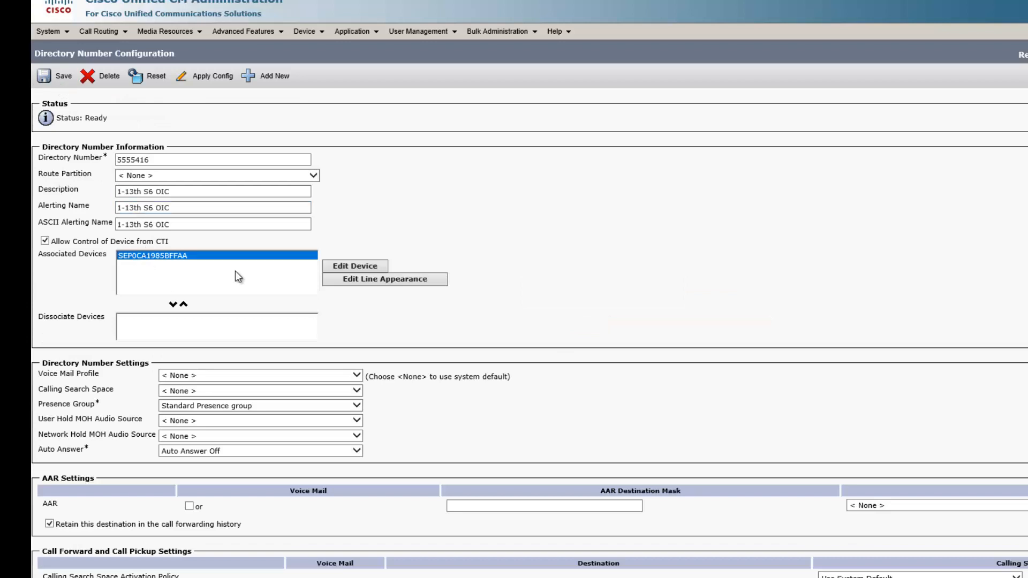
click(378, 269)
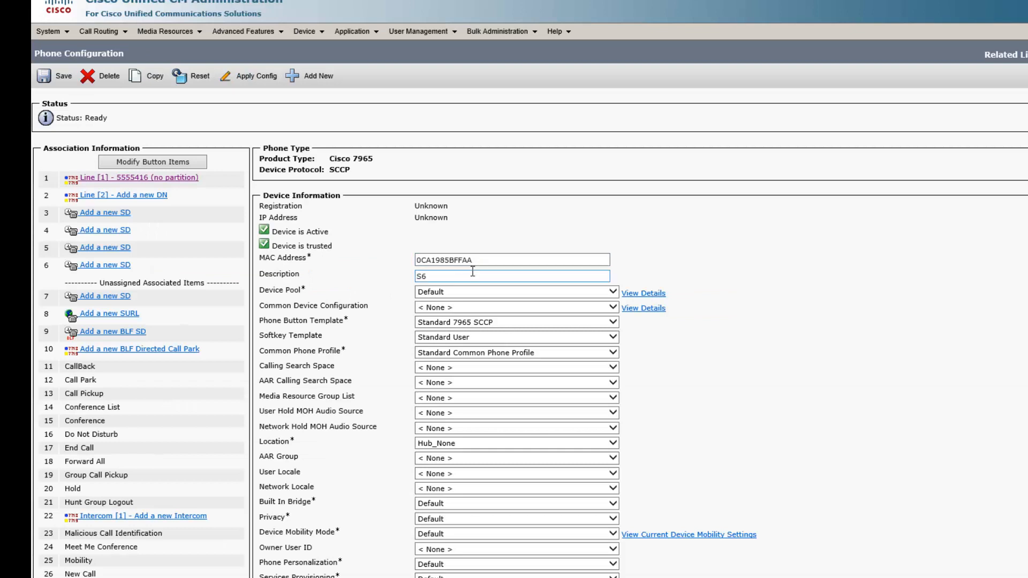
drag(470, 276, 359, 275)
key(ctrl+v)
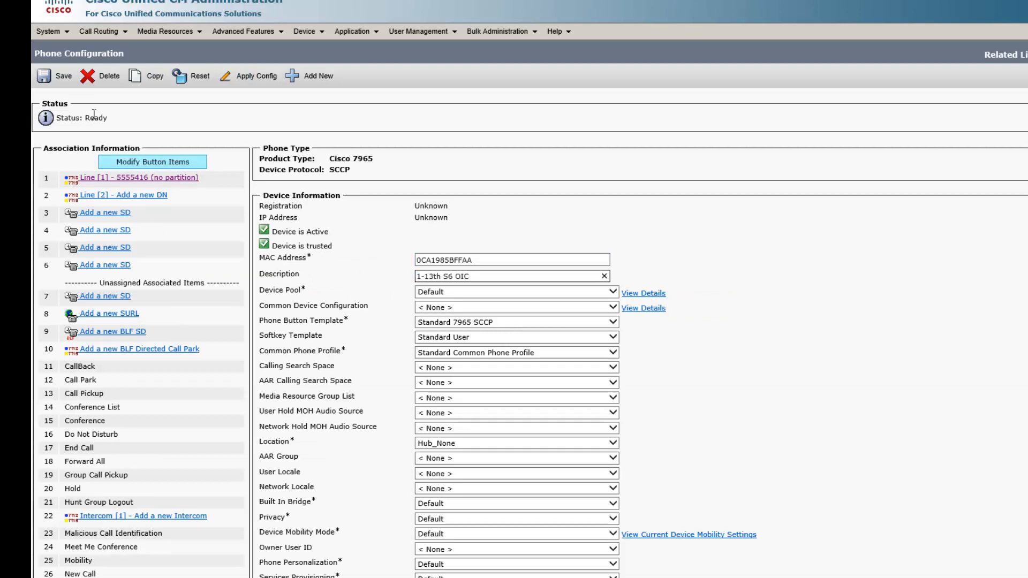
click(45, 77)
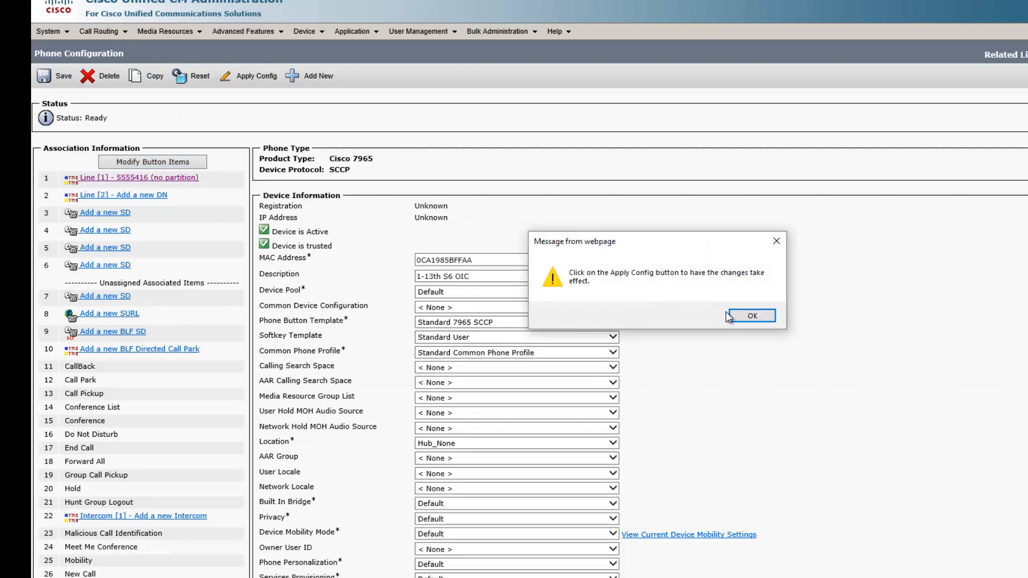
click(735, 315)
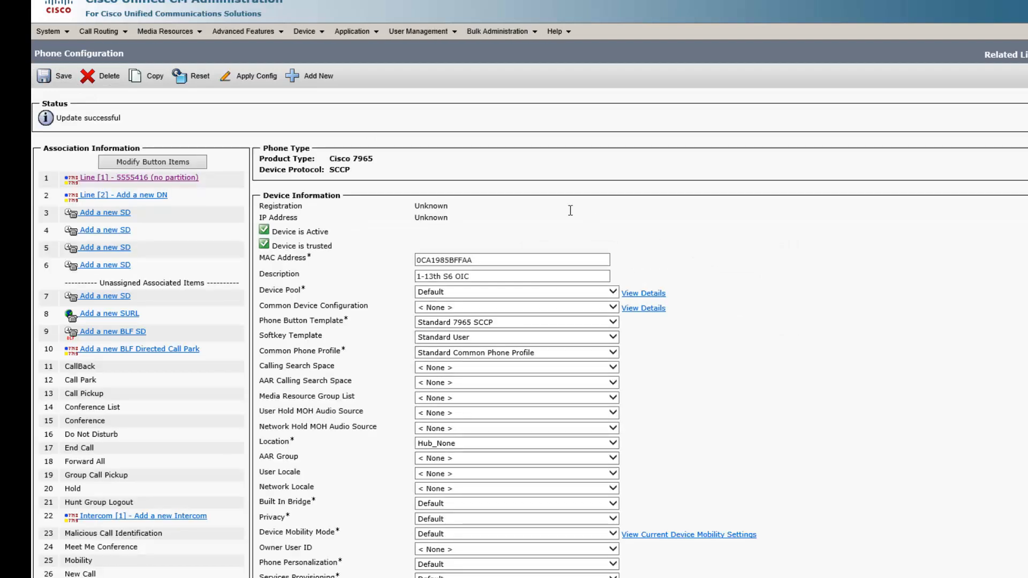
Return to the Find and List Phones list.
click(305, 31)
click(322, 92)
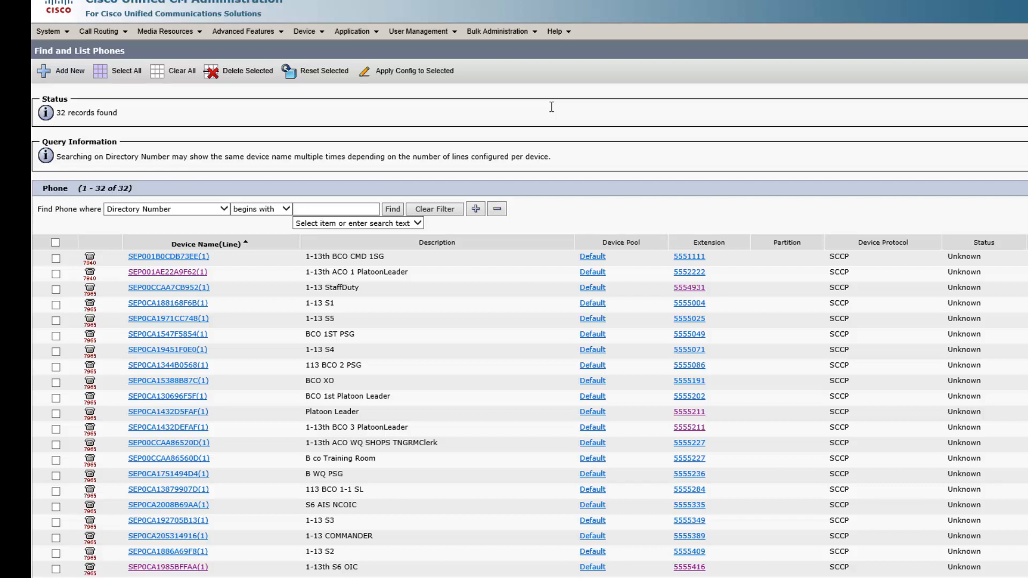
Create a new bulk administration phone file format named ExportLabels.
click(518, 33)
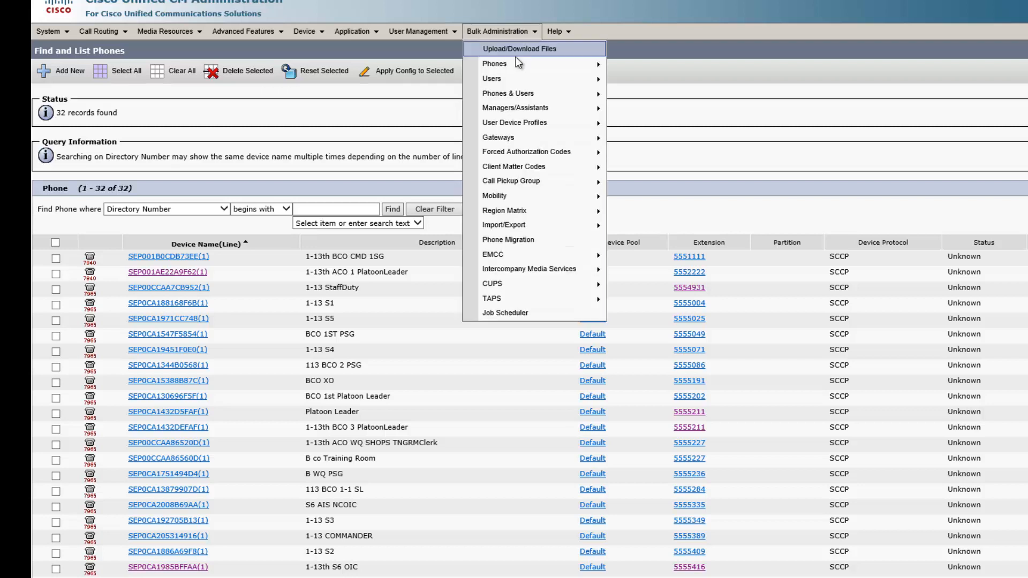
mouse_move(517, 66)
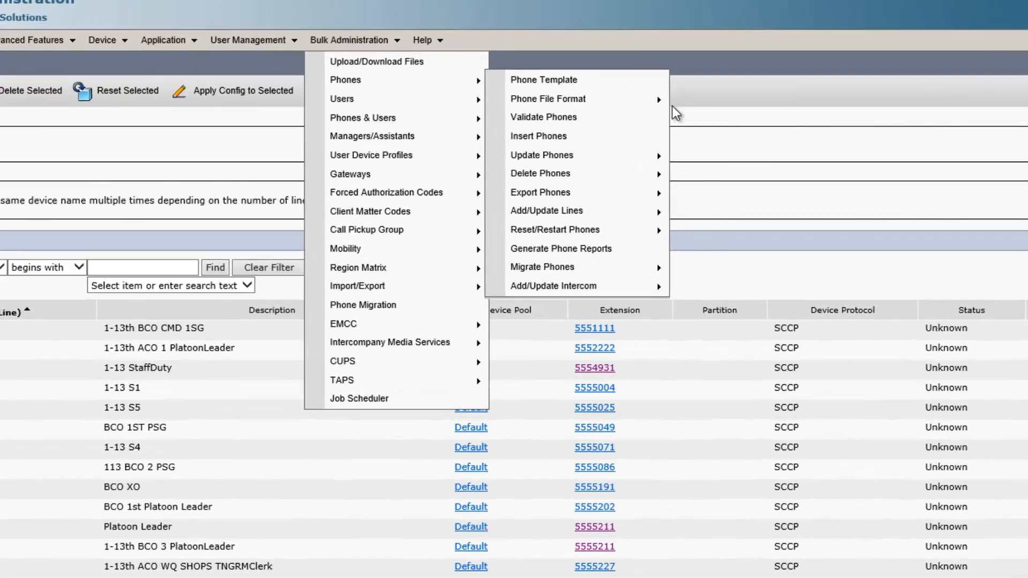
mouse_move(739, 85)
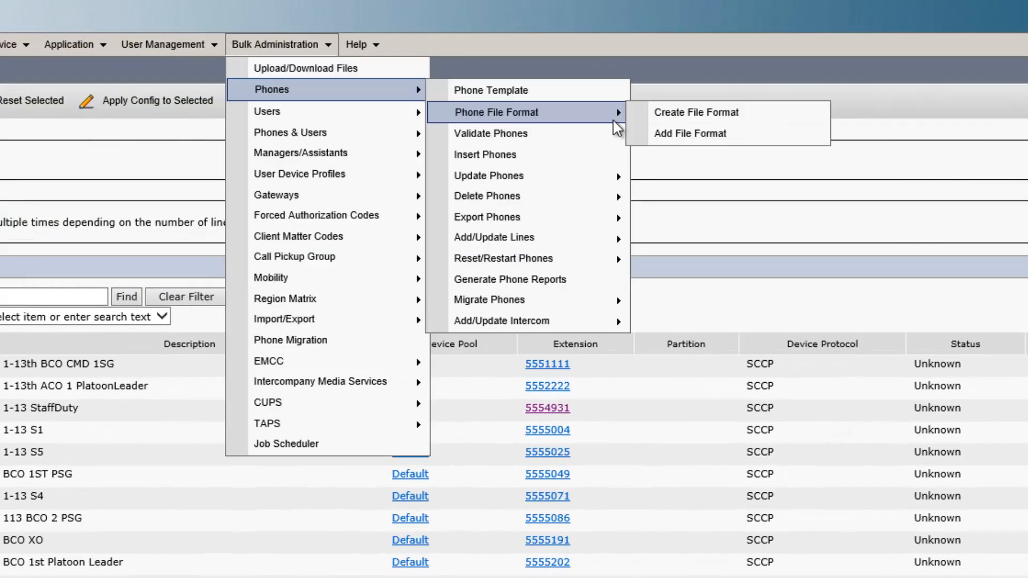
click(664, 118)
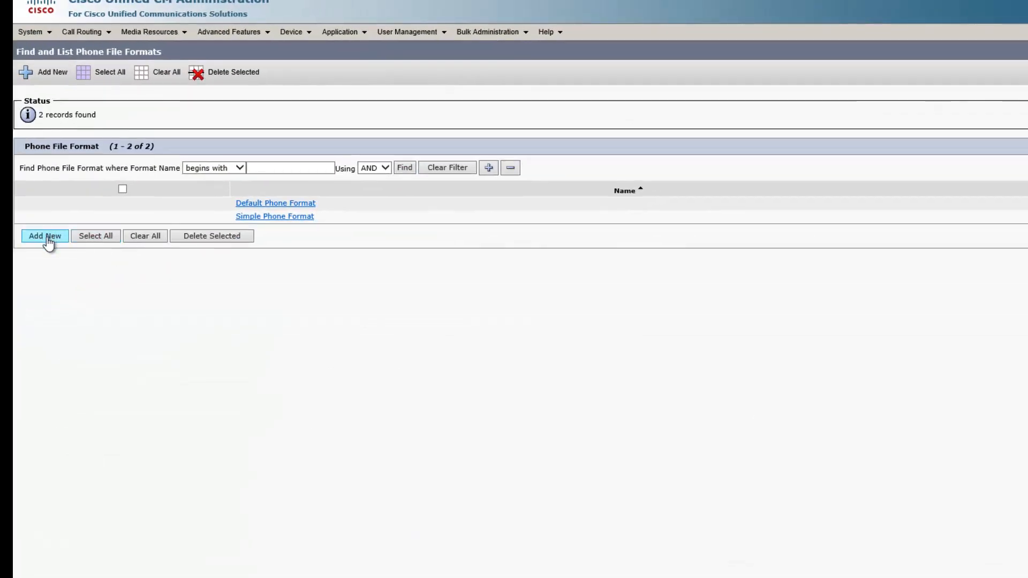
click(48, 237)
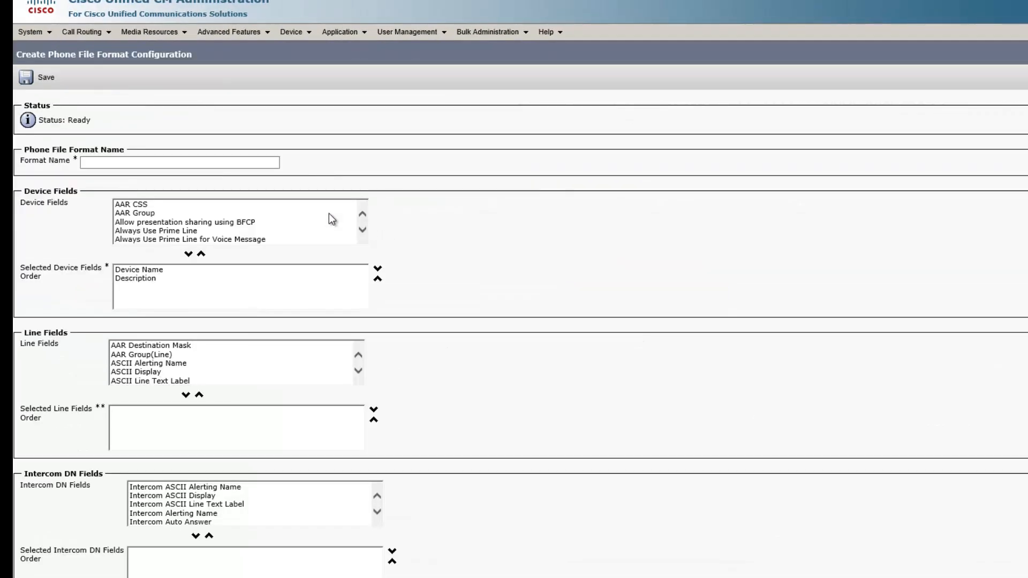
click(219, 164)
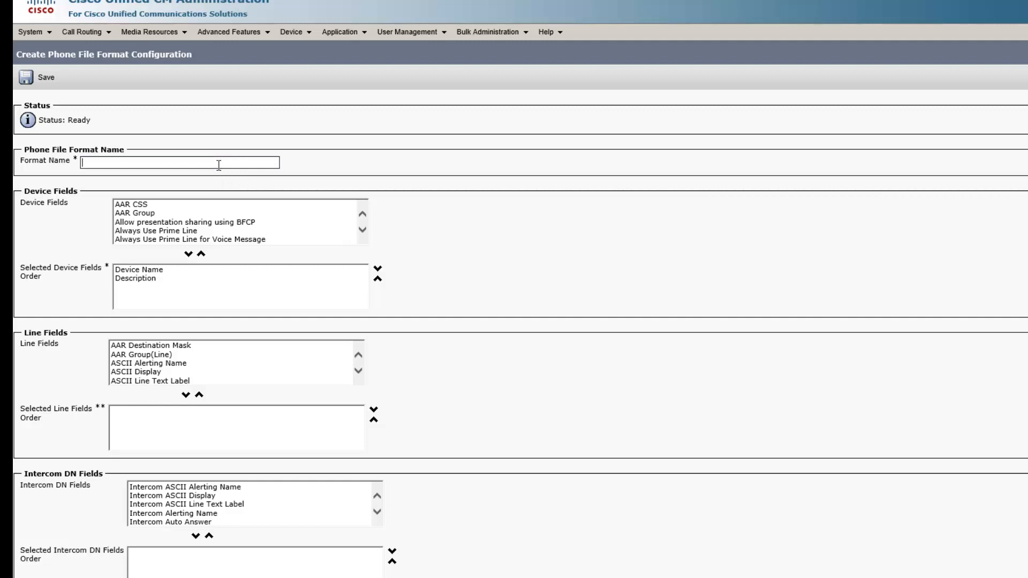
text(ExportLabels)
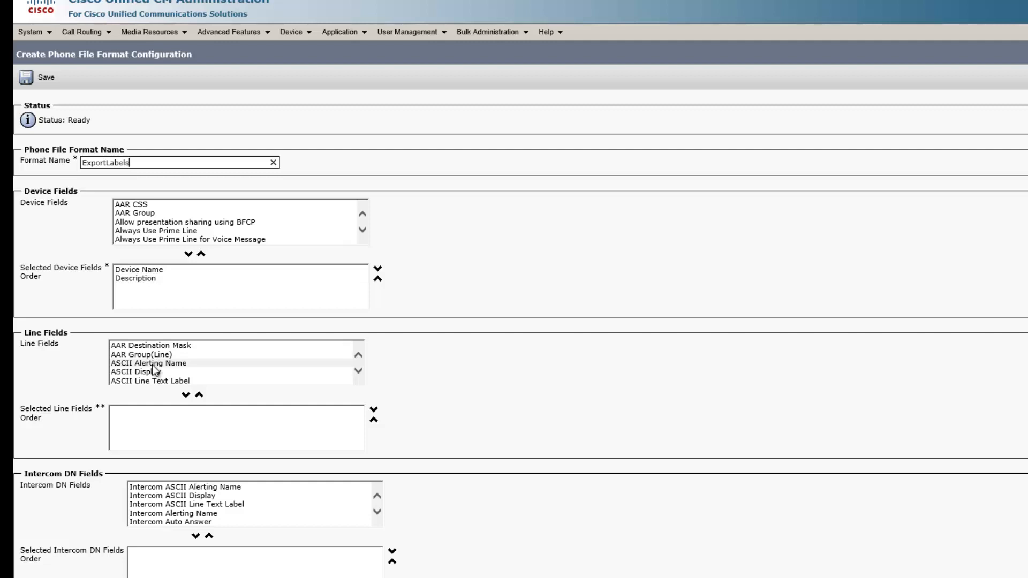
Add ASCII Alerting Name, ASCII Display, ASCII Line Text Label and Alerting Name to the selected line fields.
drag(152, 365, 149, 383)
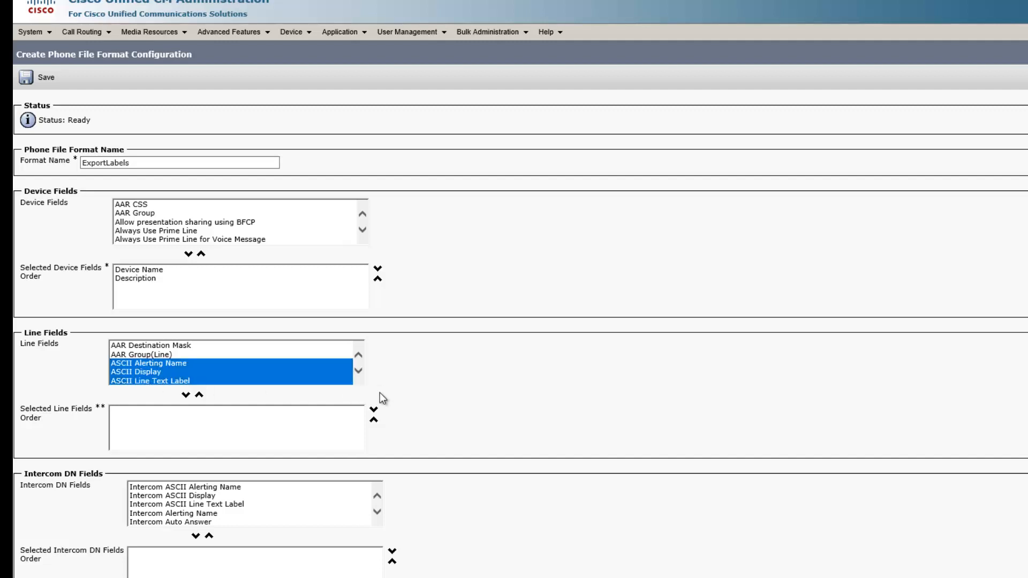
click(186, 396)
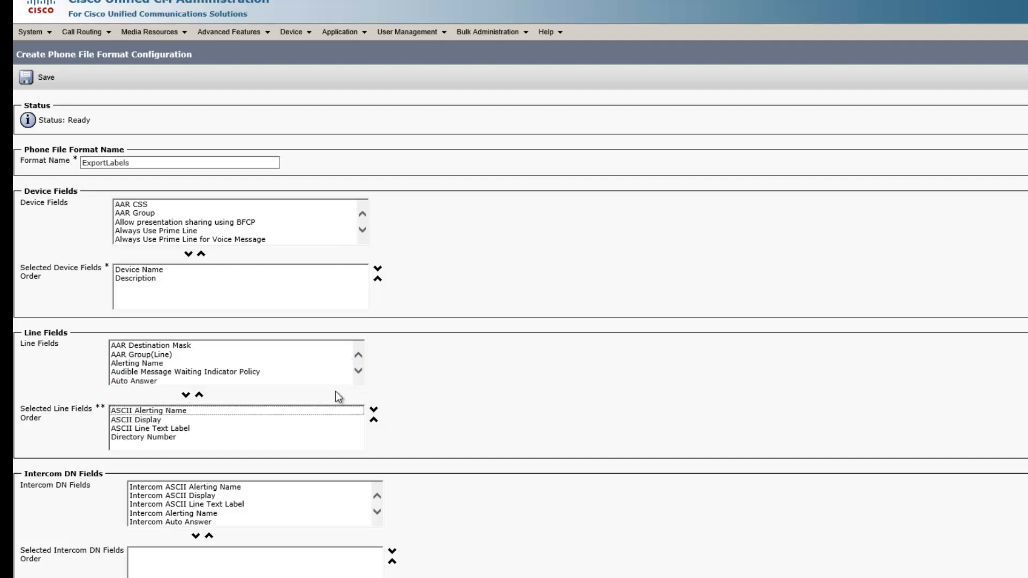
click(214, 365)
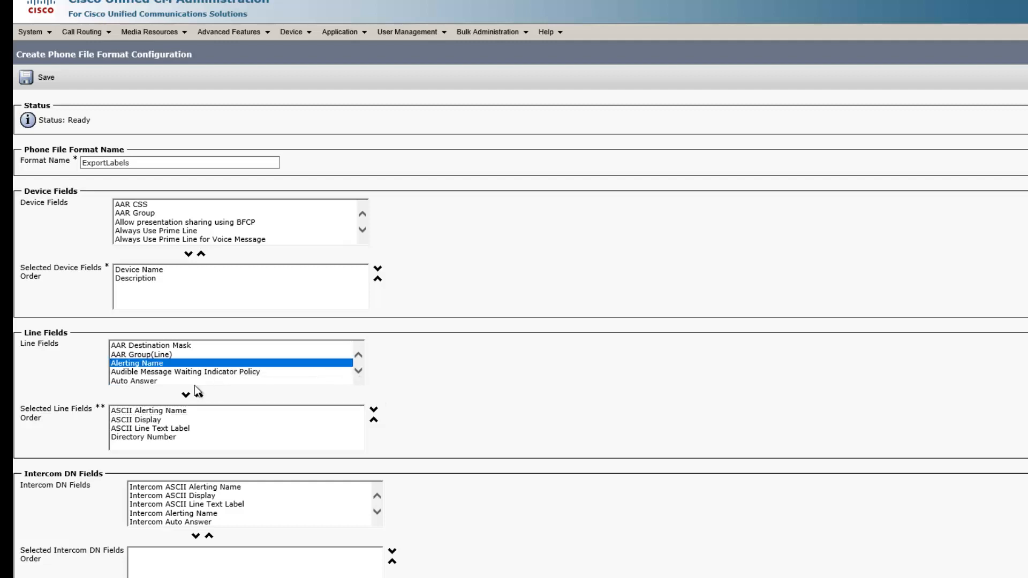
Add Display and Line Text Label to the selected line fields.
click(358, 376)
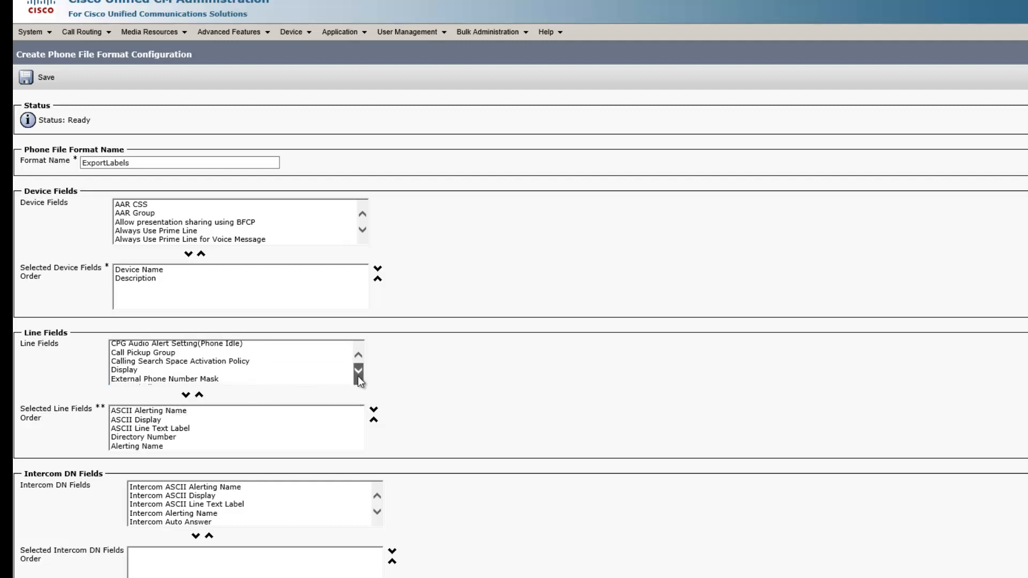
click(358, 376)
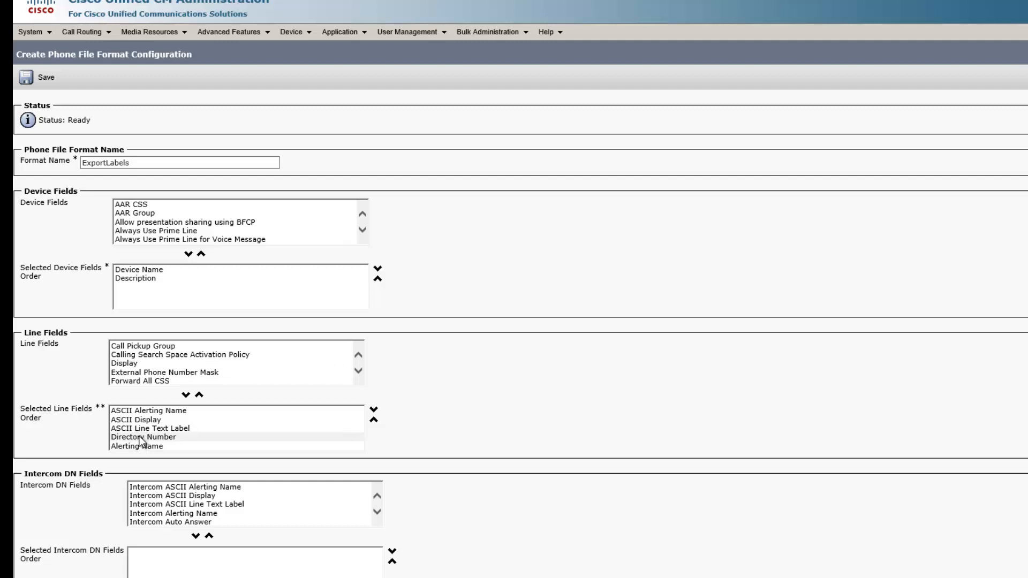
click(140, 366)
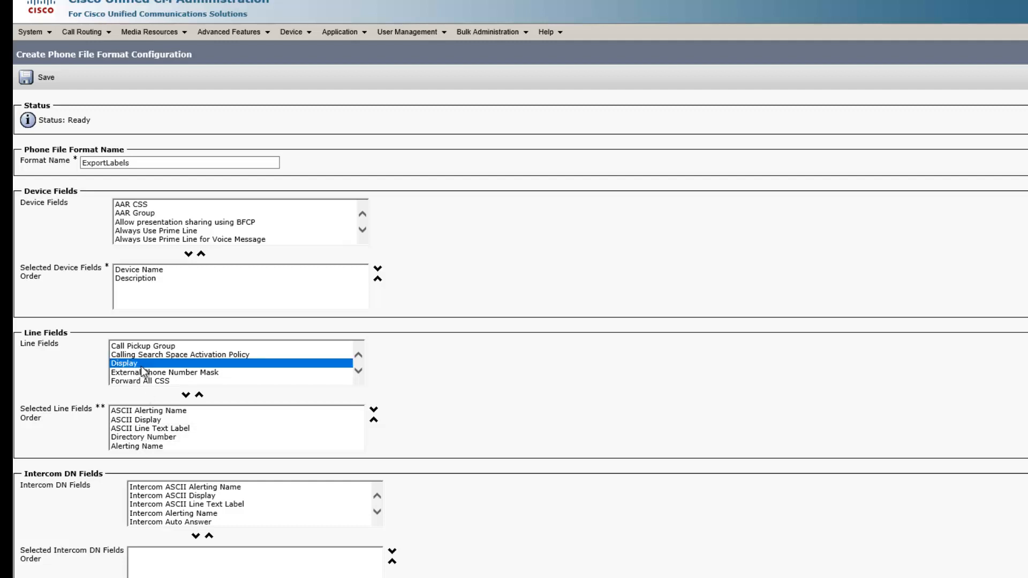
click(186, 395)
click(359, 371)
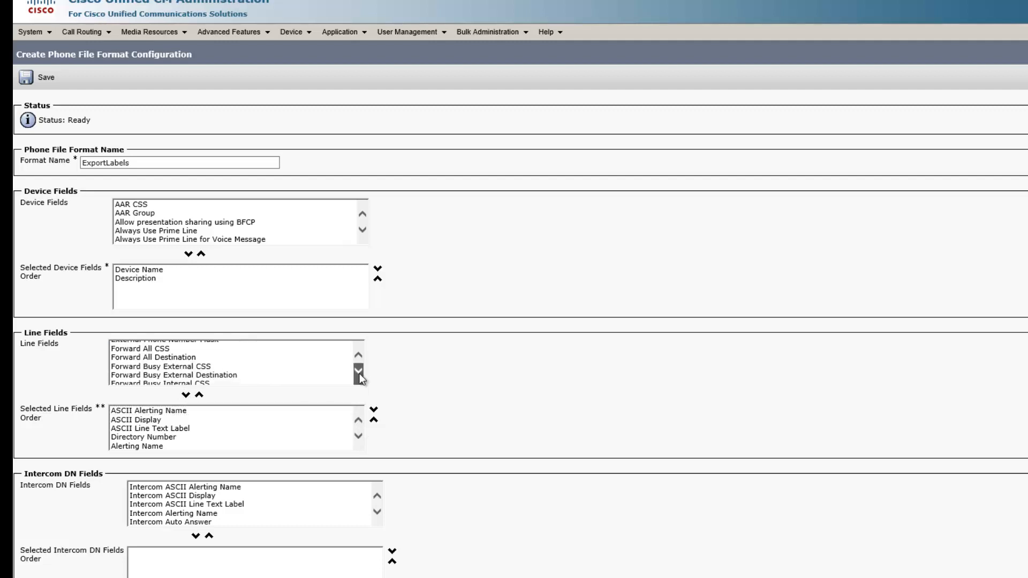
drag(359, 374, 357, 376)
click(173, 364)
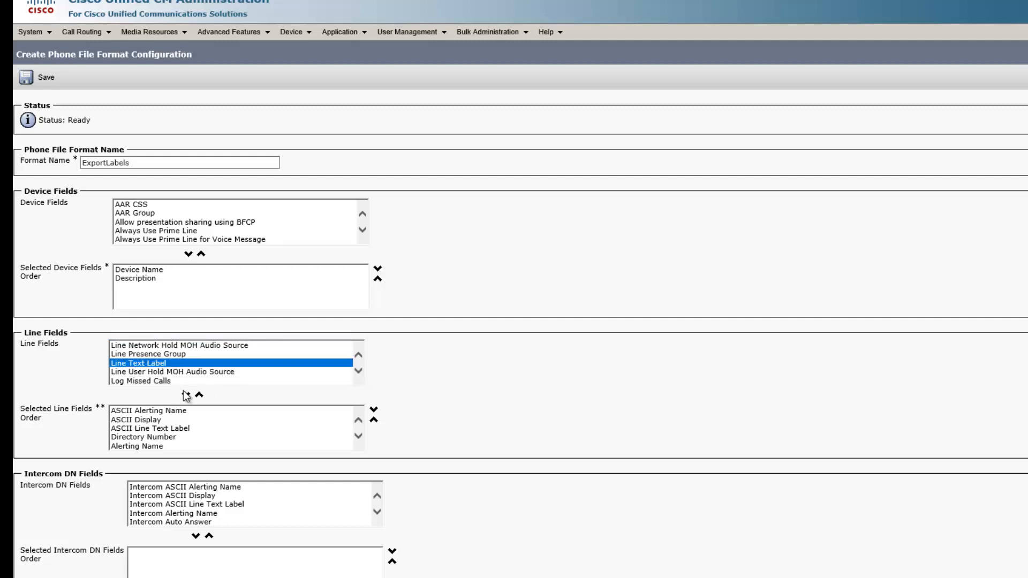
click(186, 396)
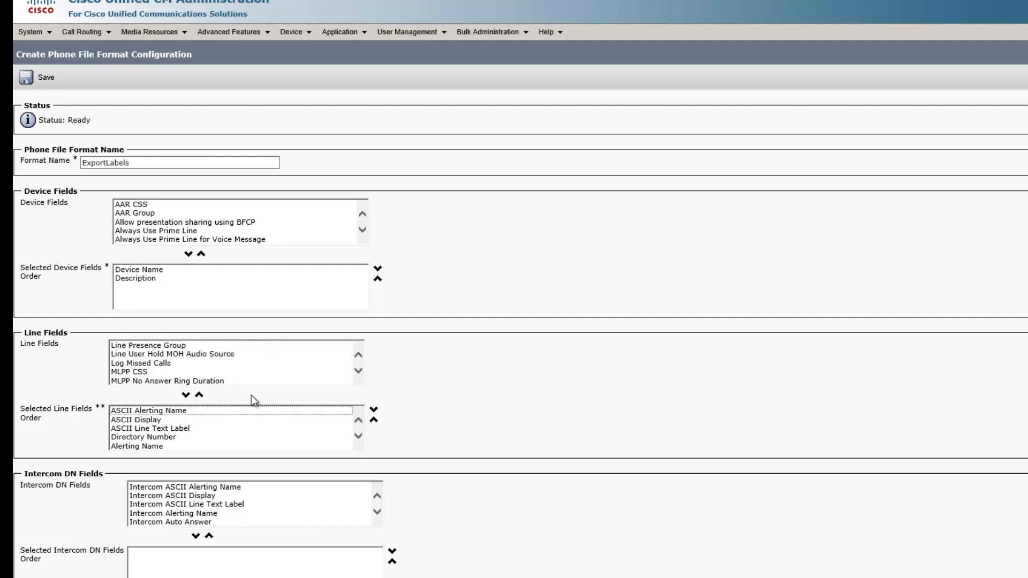
click(358, 375)
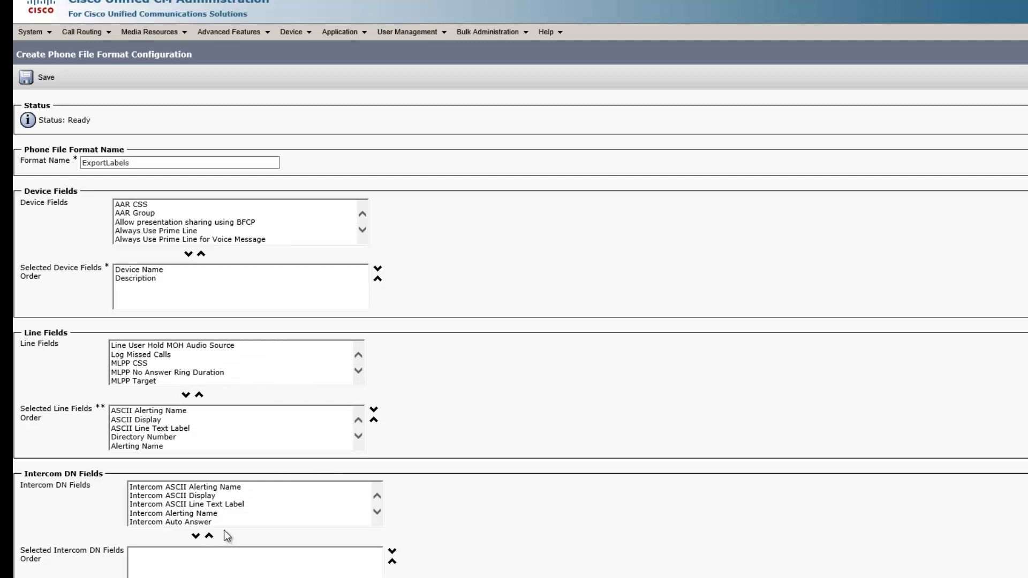
Save the ExportLabels phone file format.
scroll(526, 462, down, 3)
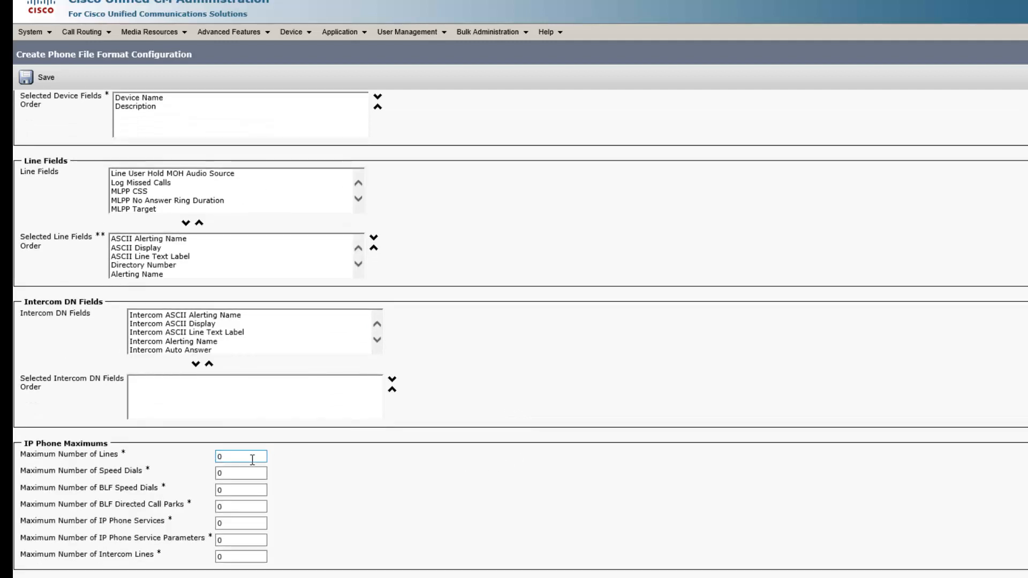
drag(252, 460, 213, 461)
key(Return)
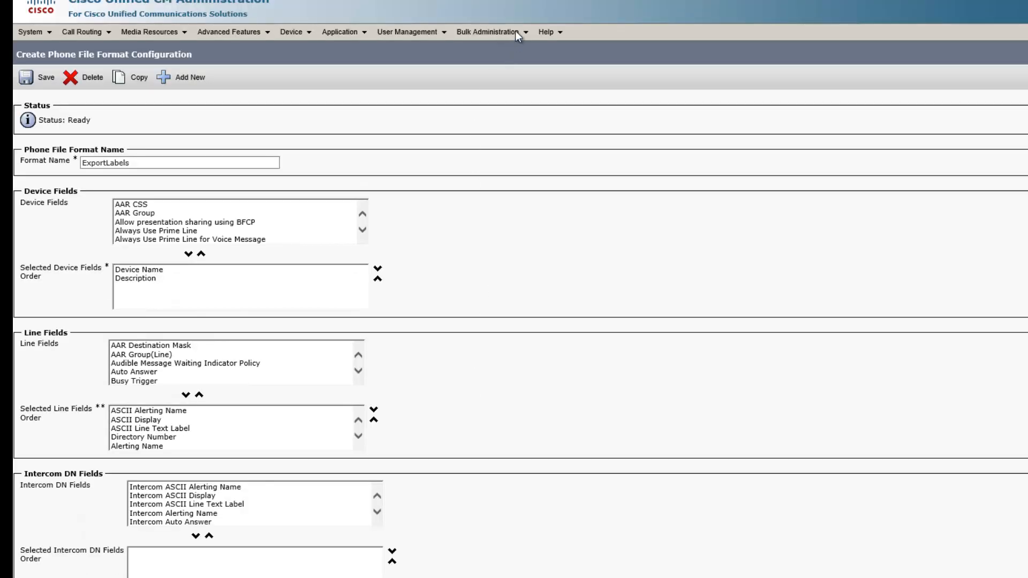
Open Export Phones with specific details and list all phones.
click(509, 35)
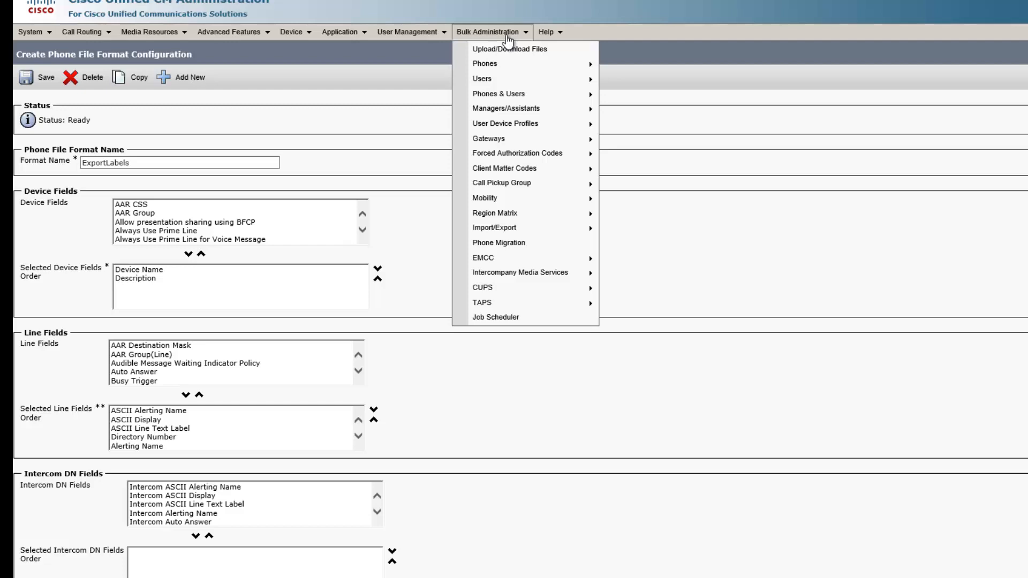
mouse_move(482, 64)
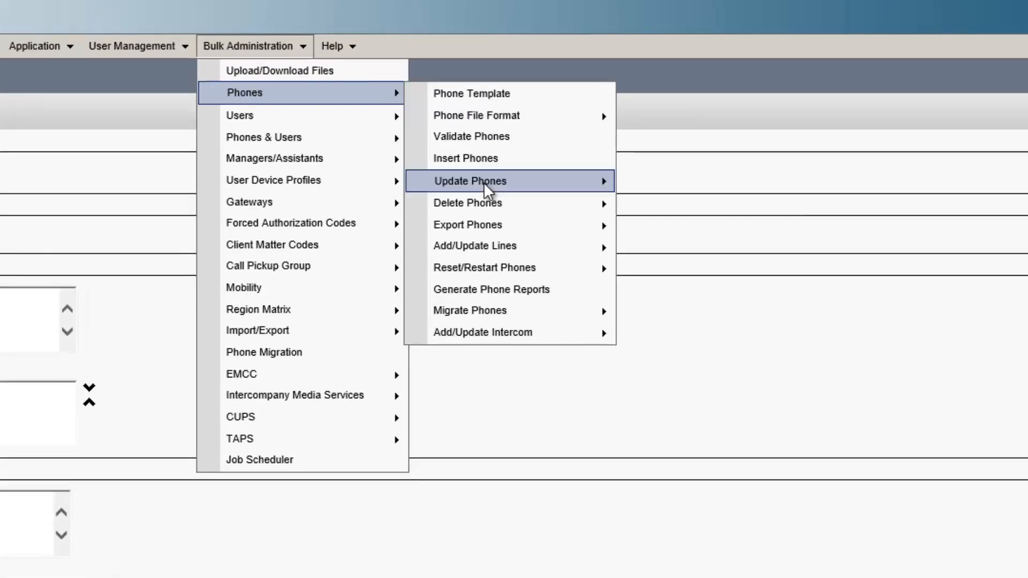
mouse_move(471, 227)
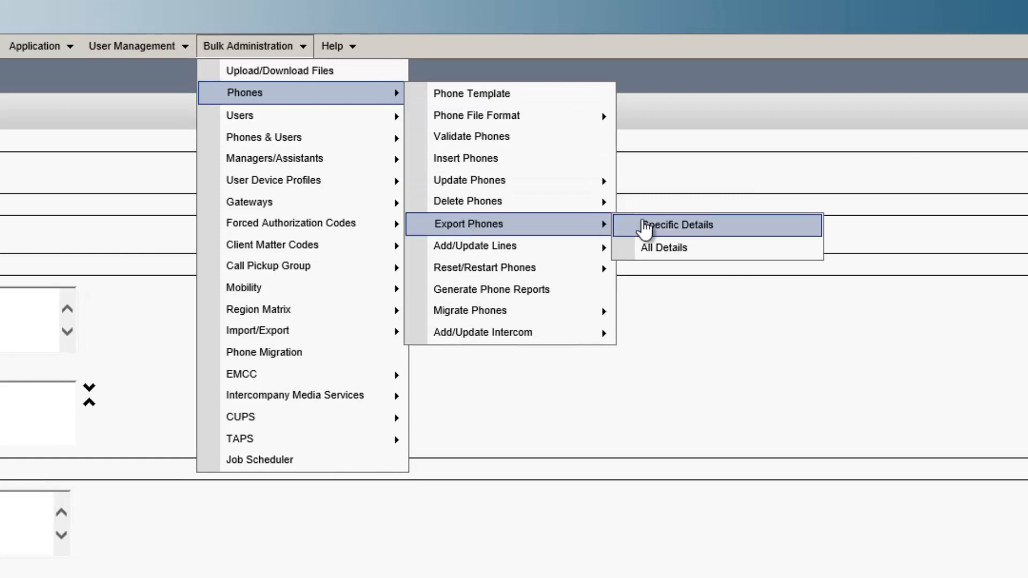
click(644, 228)
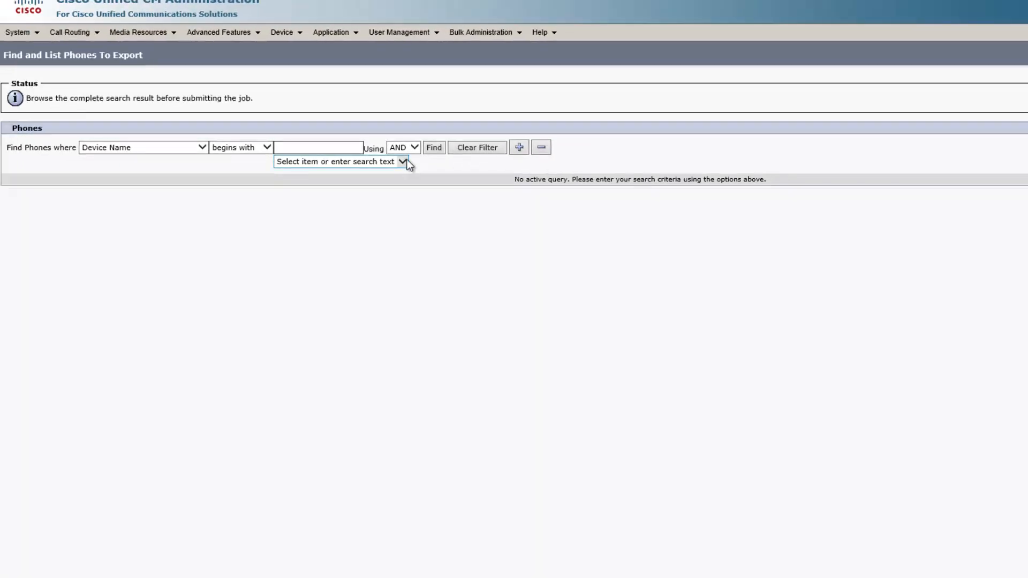
click(435, 148)
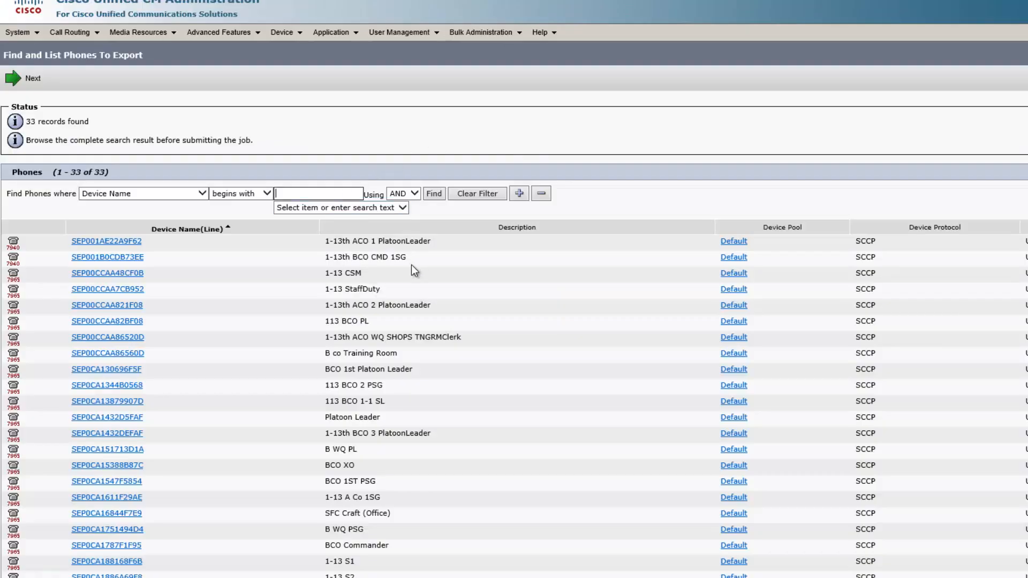
Continue to the export configuration, name the file ExportLabels, choose the ExportLabels format, run immediately and submit.
click(17, 87)
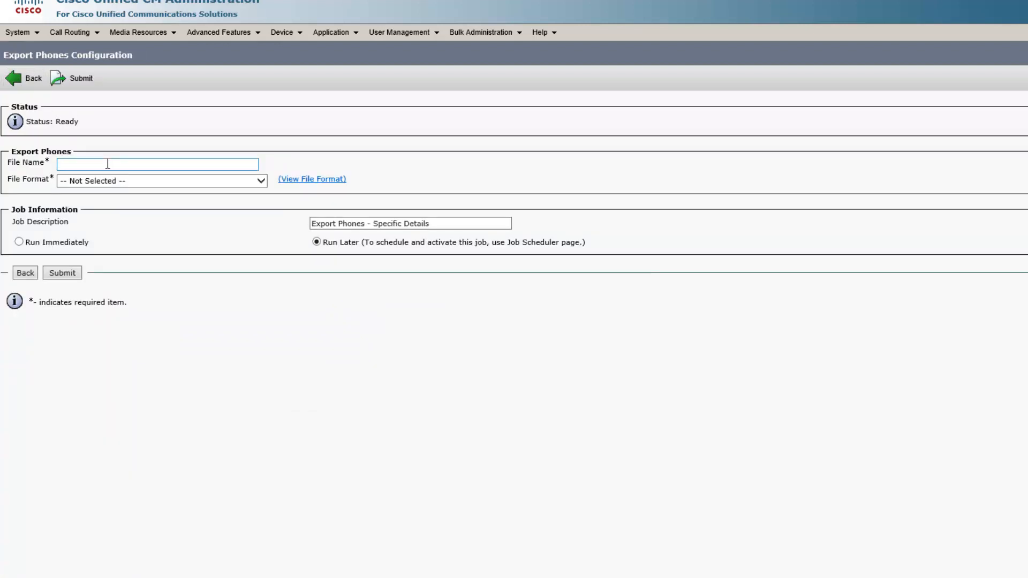
click(115, 167)
text(Expor)
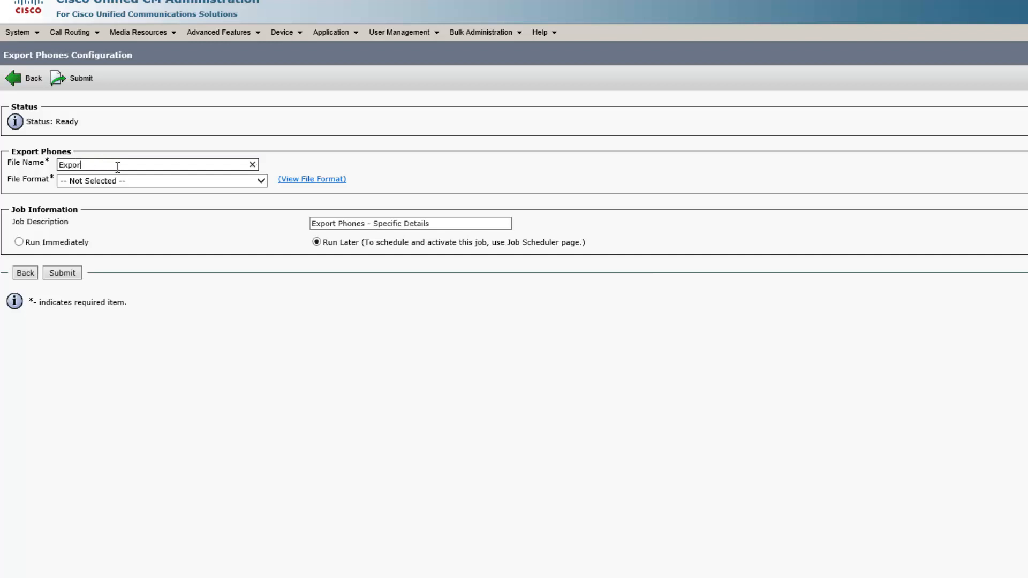
text(tLabels)
click(143, 182)
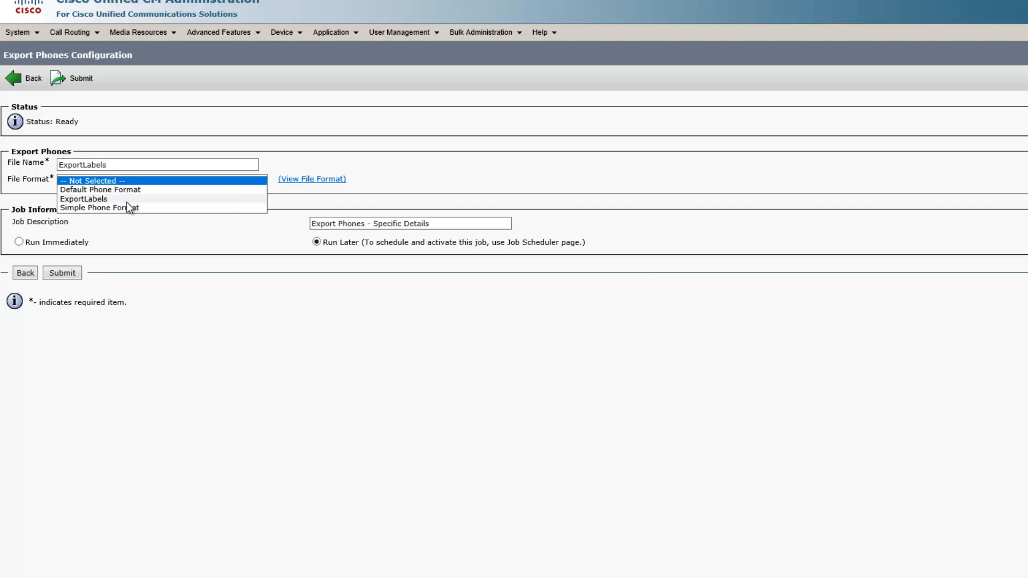
click(126, 201)
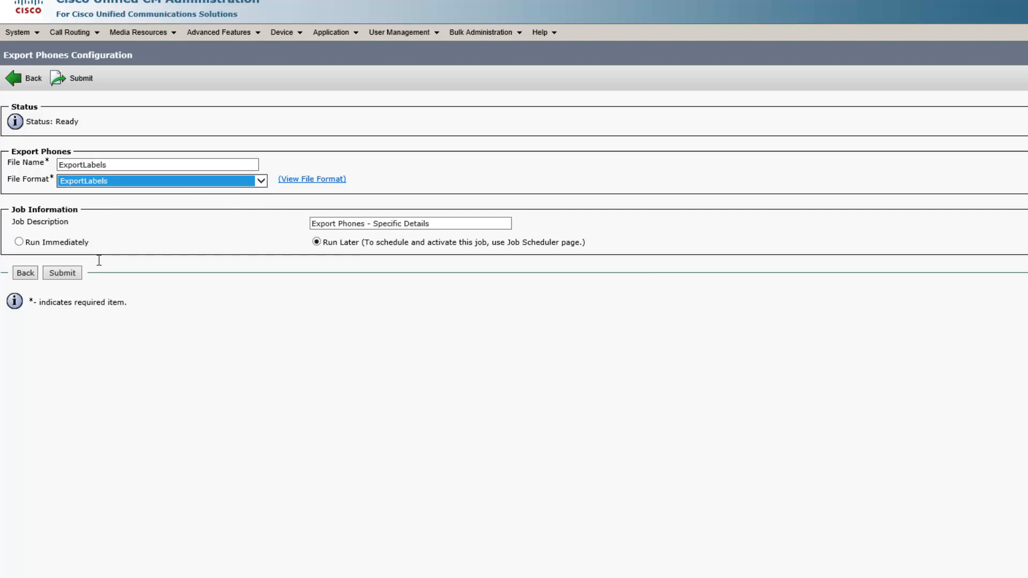
click(27, 245)
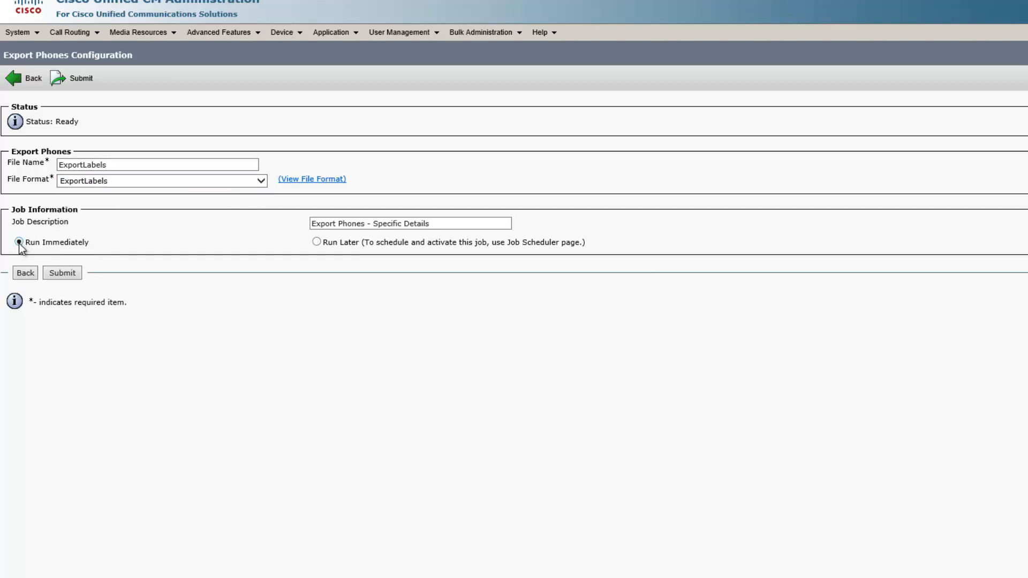
click(66, 277)
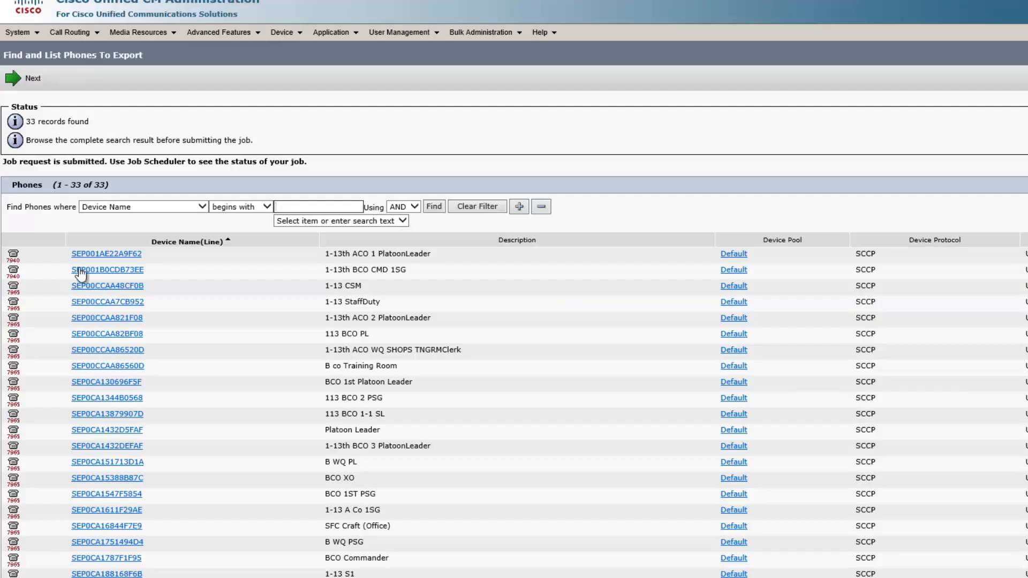
Open the Job Scheduler and view the details of the latest export job.
click(486, 33)
click(496, 323)
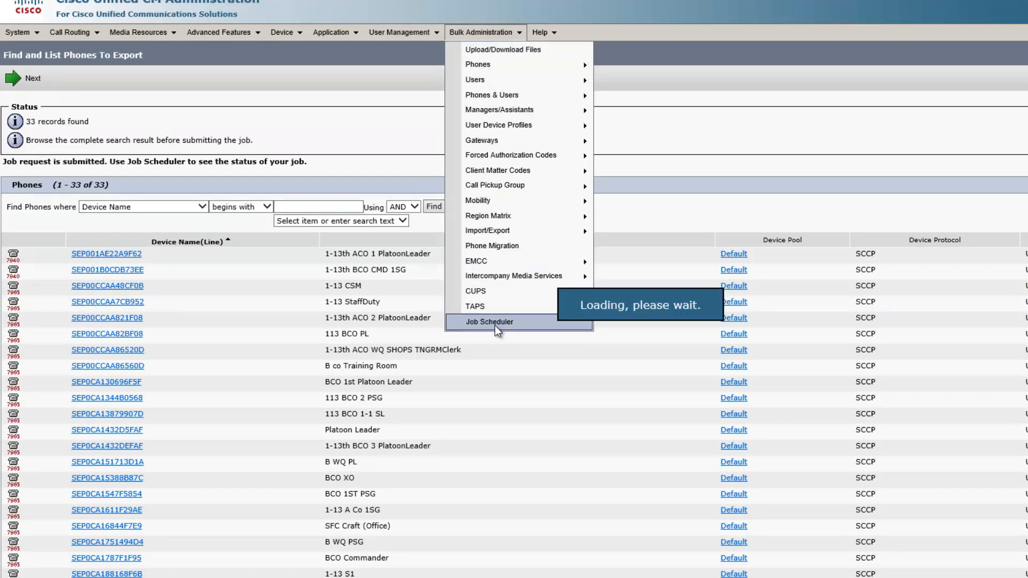
click(493, 148)
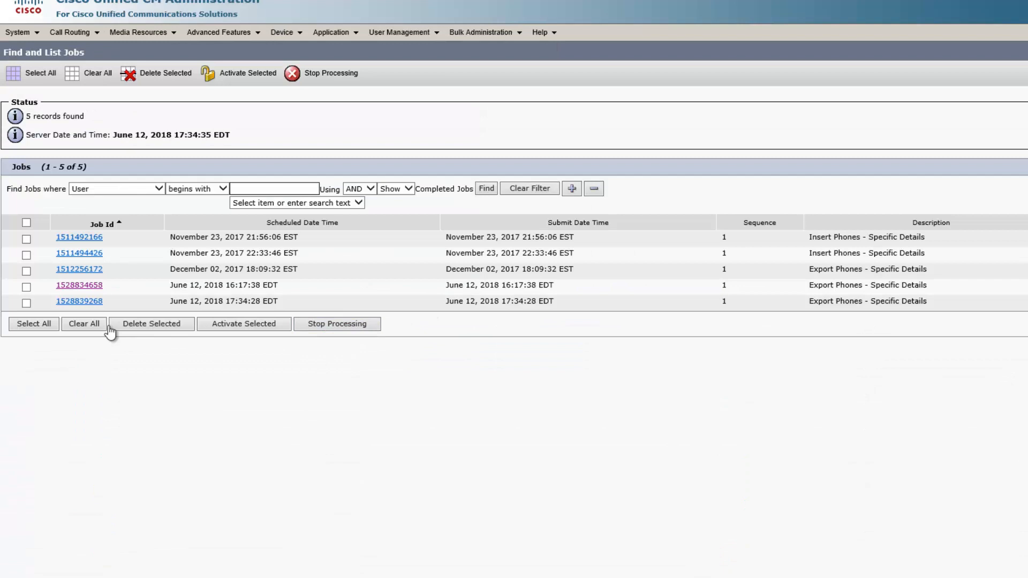
click(83, 301)
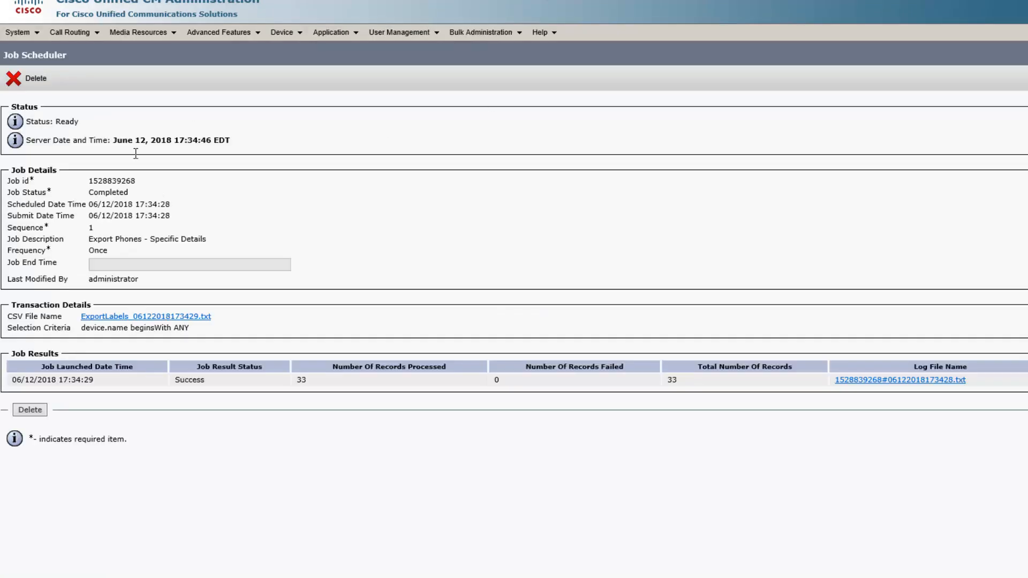
drag(125, 191, 91, 194)
List the bulk administration files, download ExportedLabels_06122018161740.txt and open it.
click(490, 32)
click(492, 50)
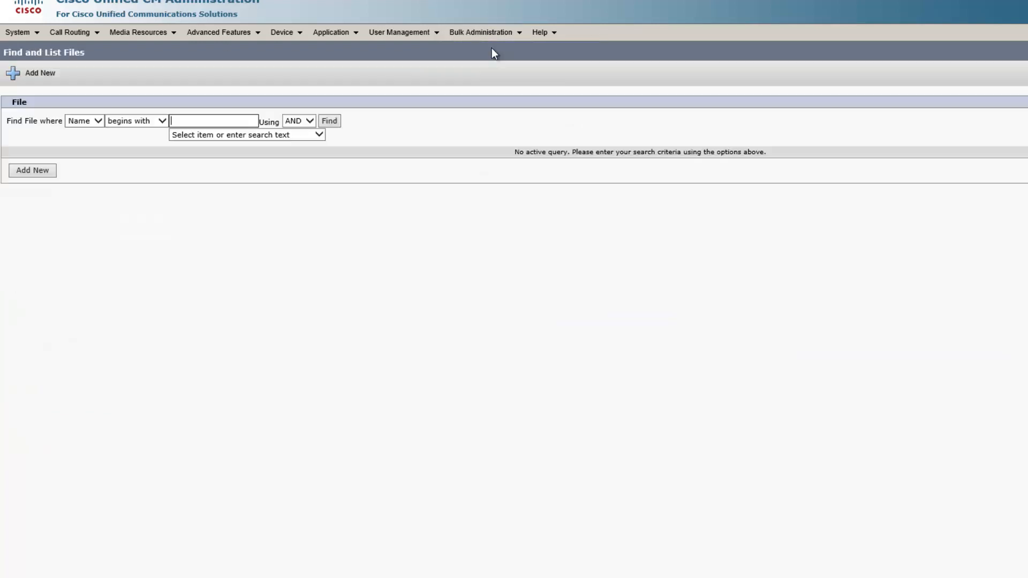
click(328, 122)
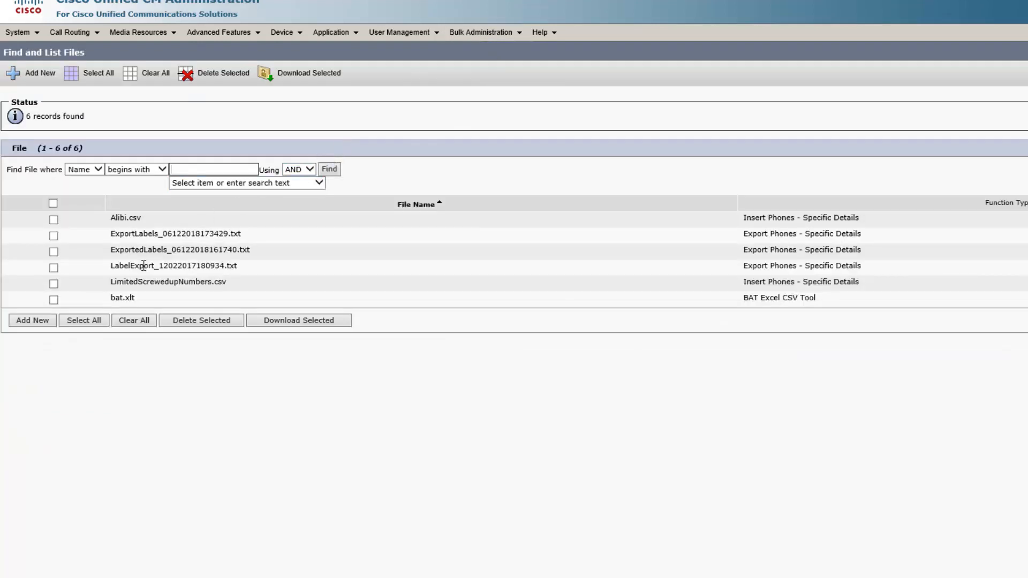
click(54, 252)
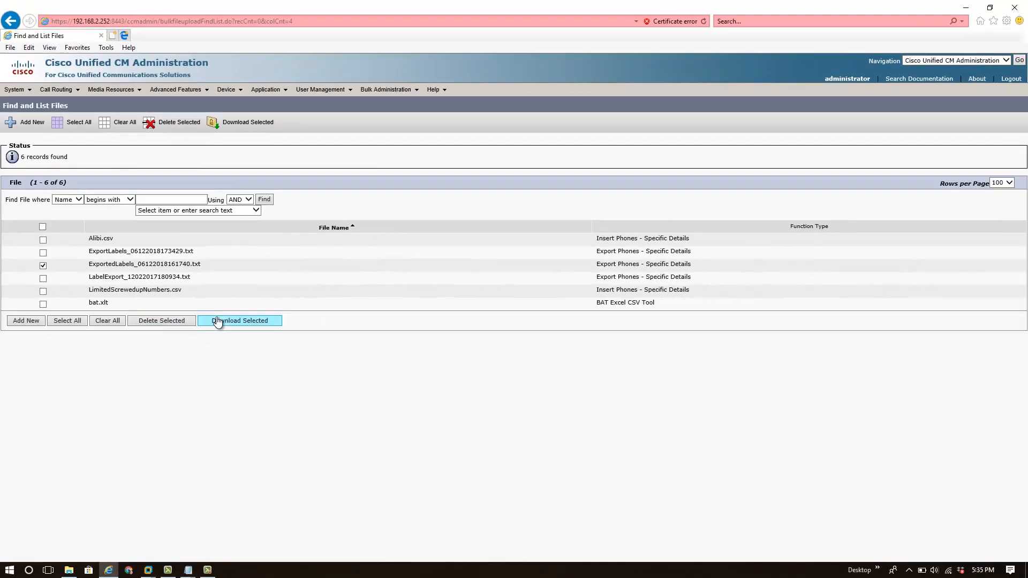
click(239, 322)
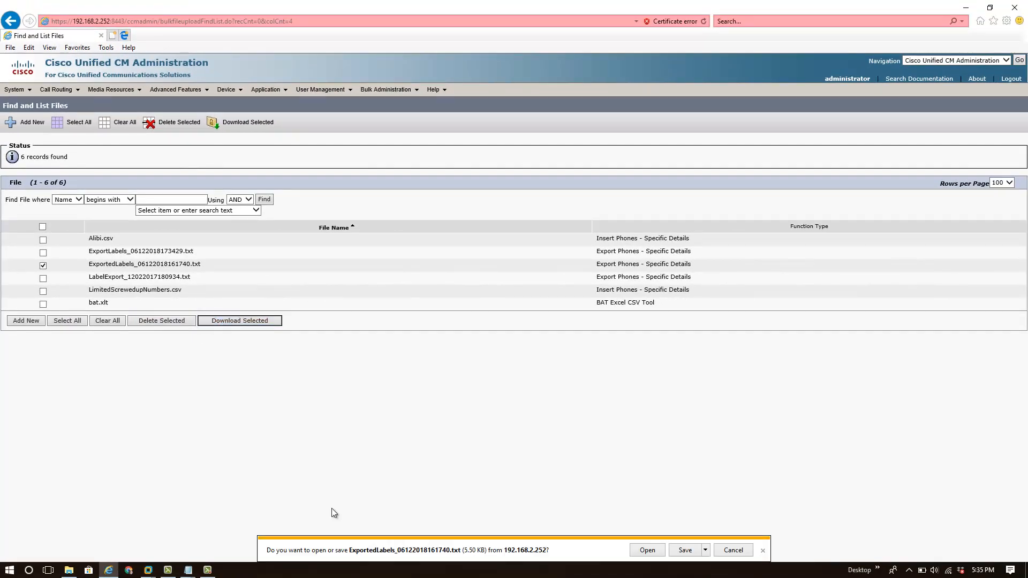
click(686, 551)
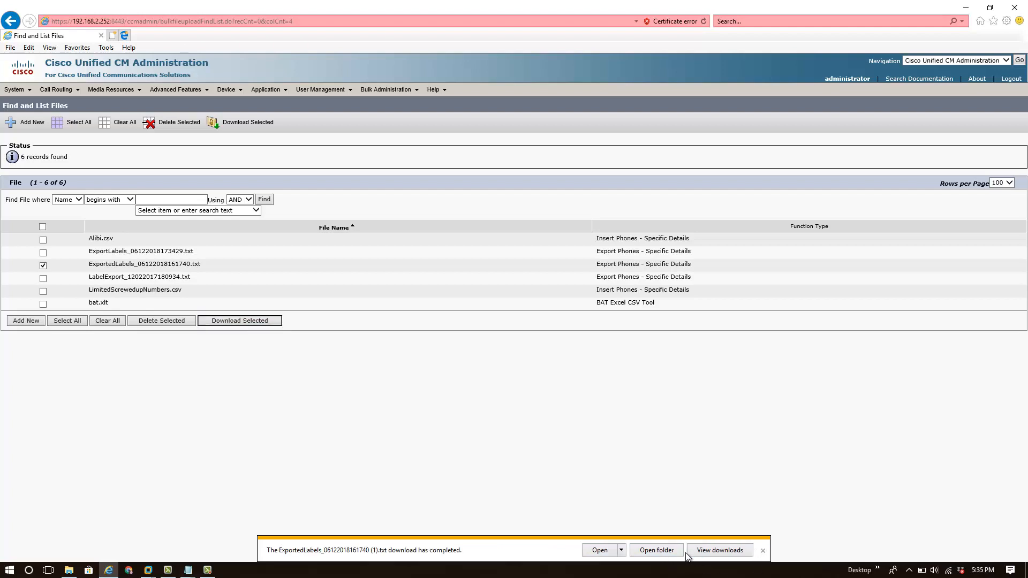
click(598, 552)
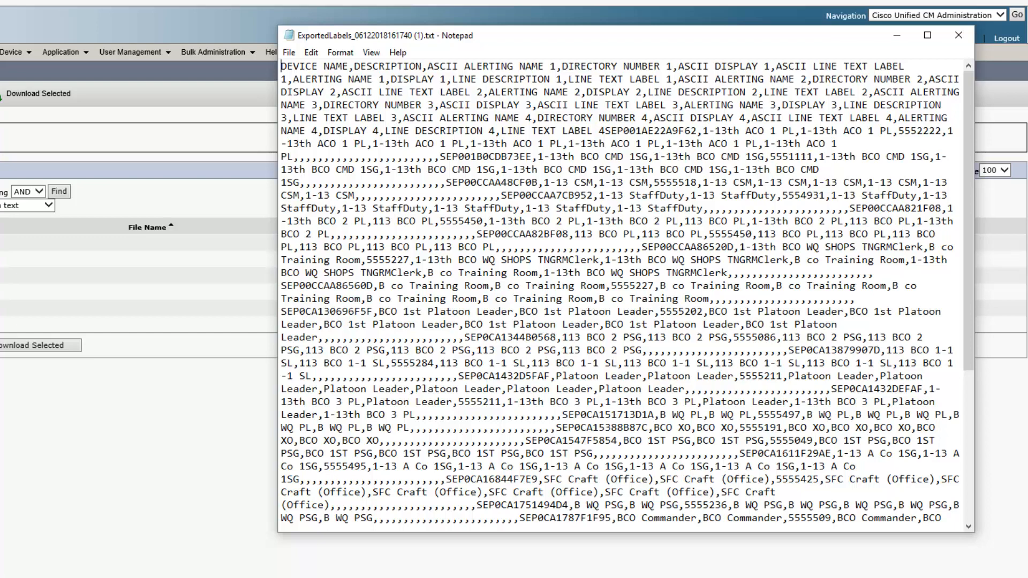
Close the text file and launch Excel 2013 from the start menu search.
click(959, 35)
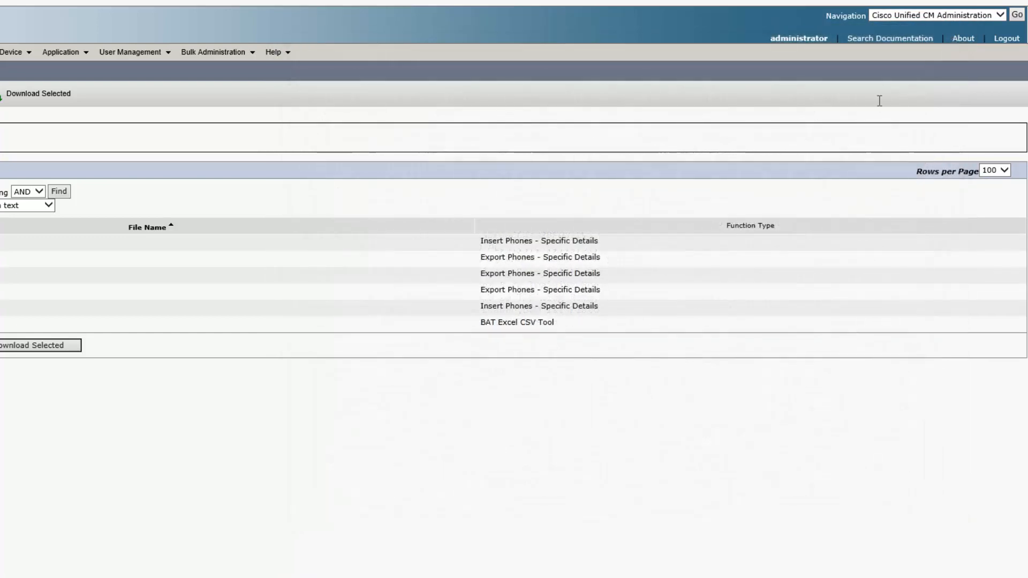
click(9, 570)
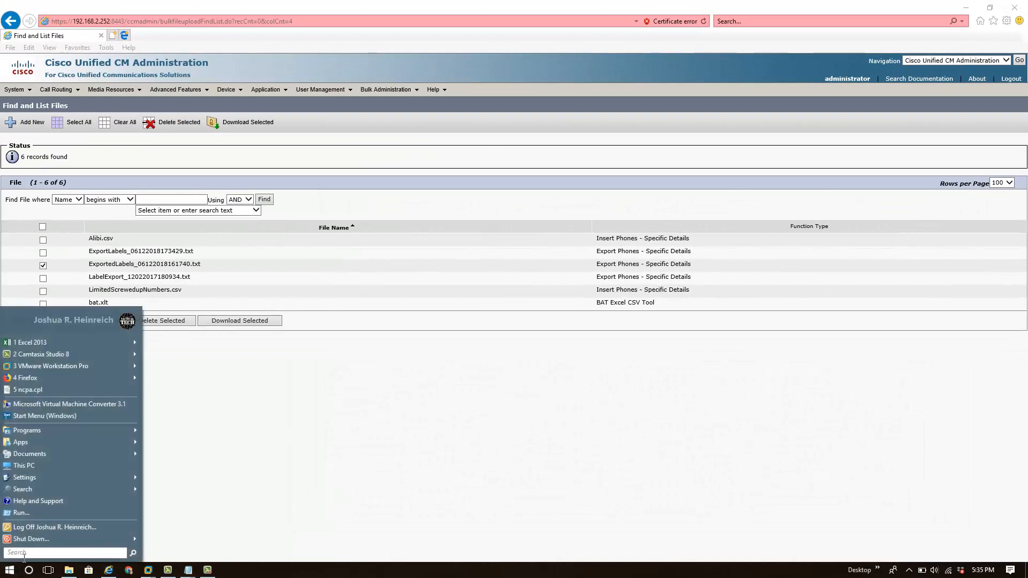
click(26, 555)
text(excel)
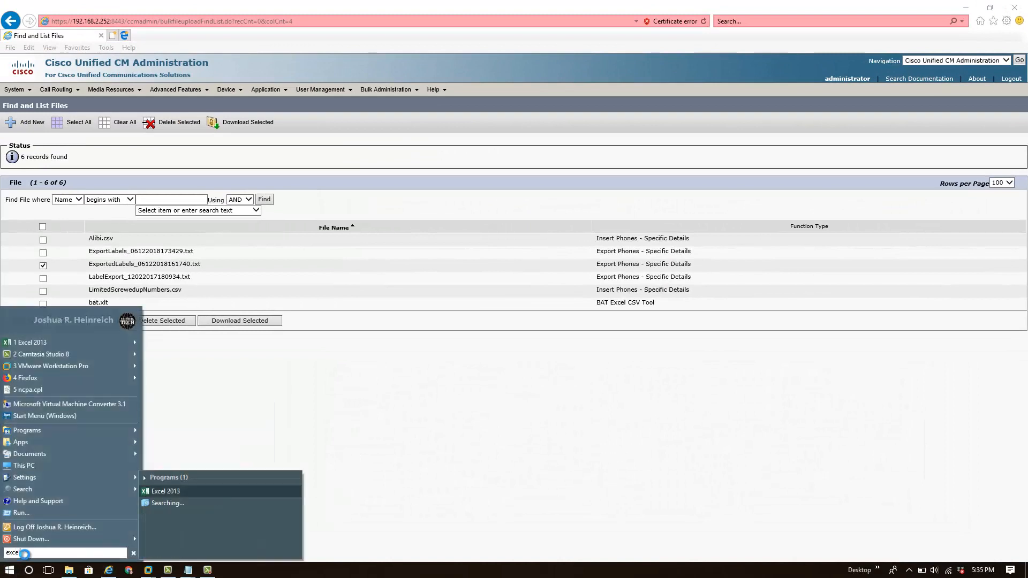
key(Return)
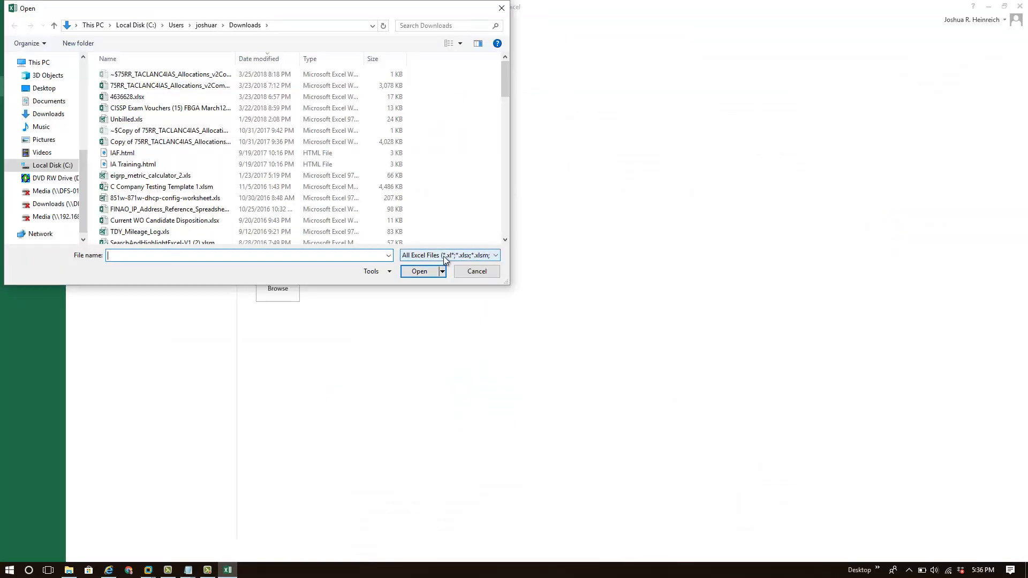
click(445, 256)
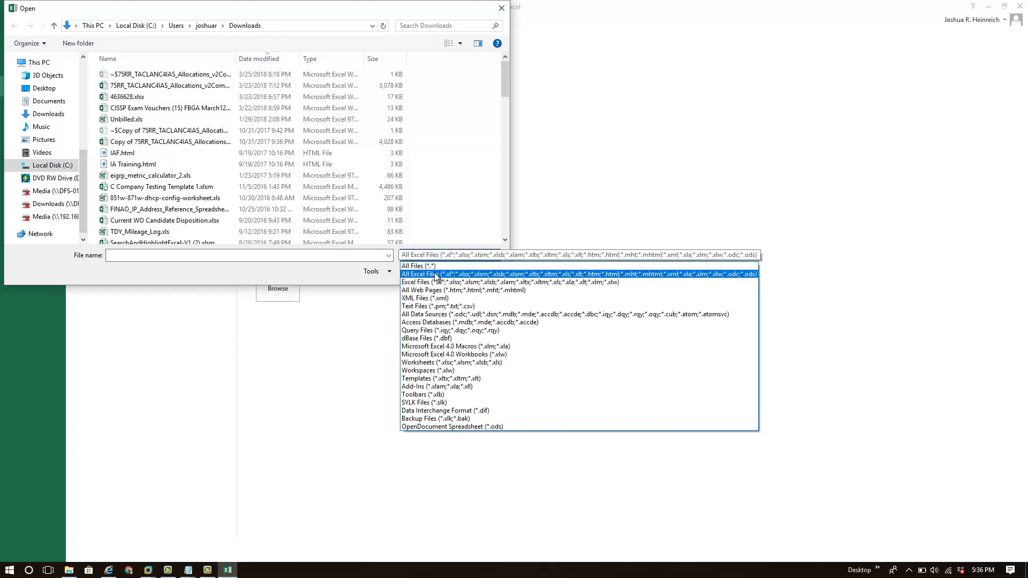
click(435, 267)
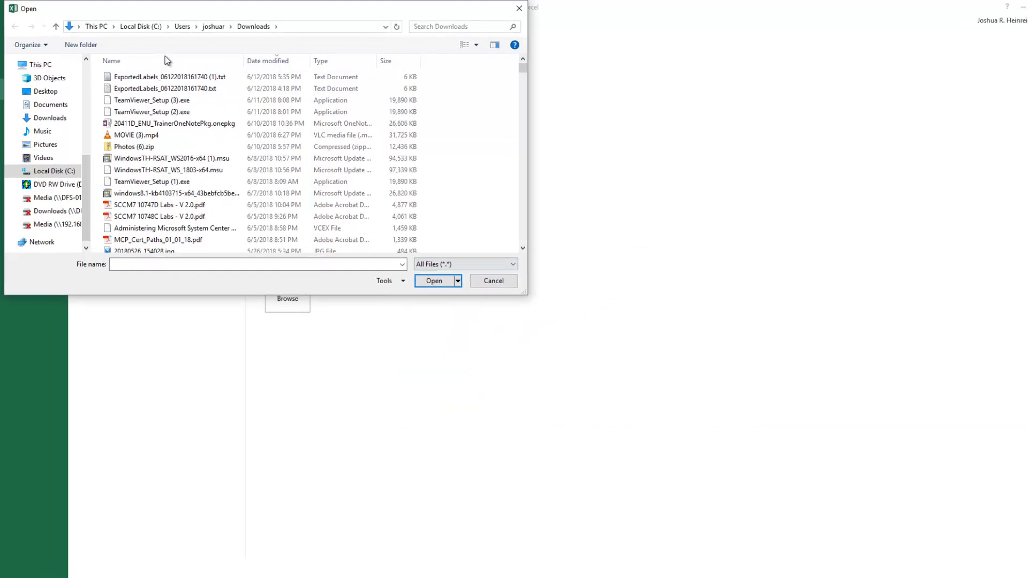
click(157, 74)
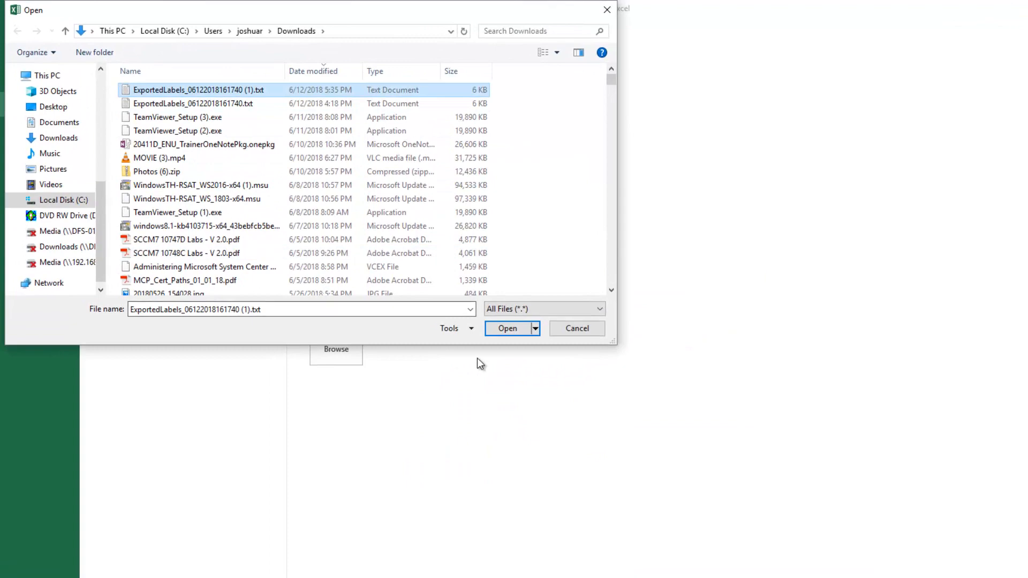
click(502, 332)
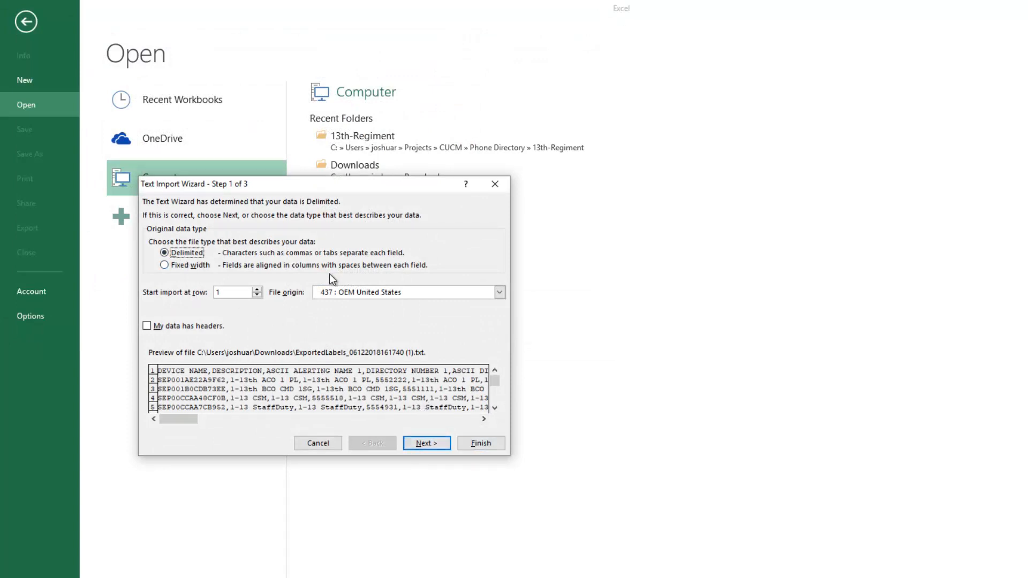
Import the text file as comma-delimited data with General column format through the Text Import Wizard.
click(423, 443)
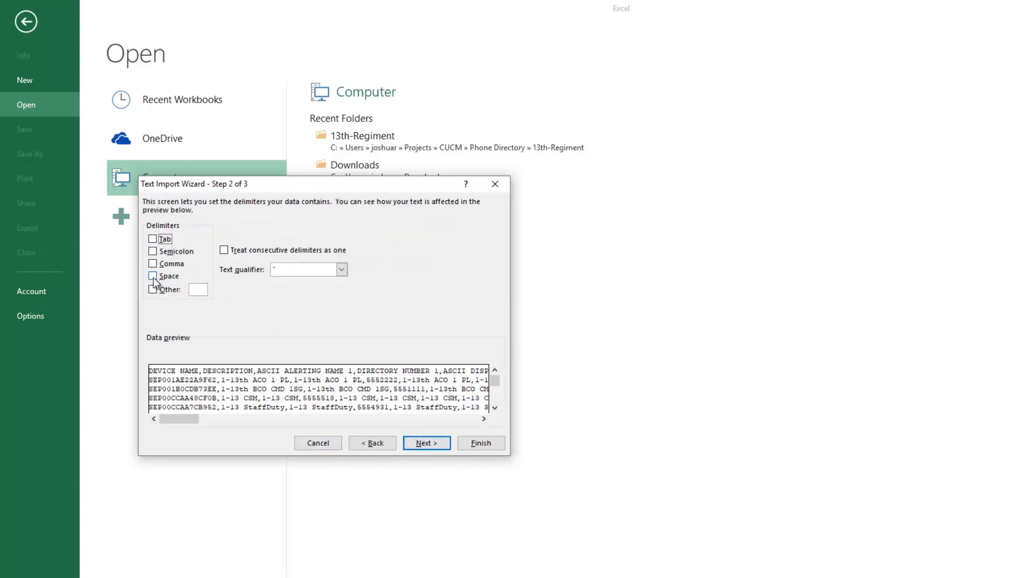
click(152, 264)
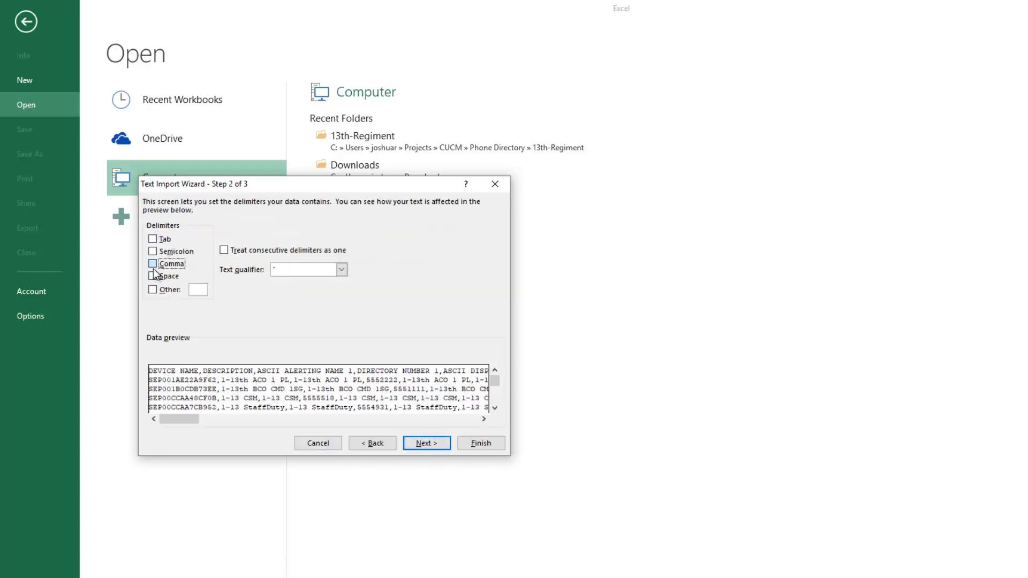
click(429, 444)
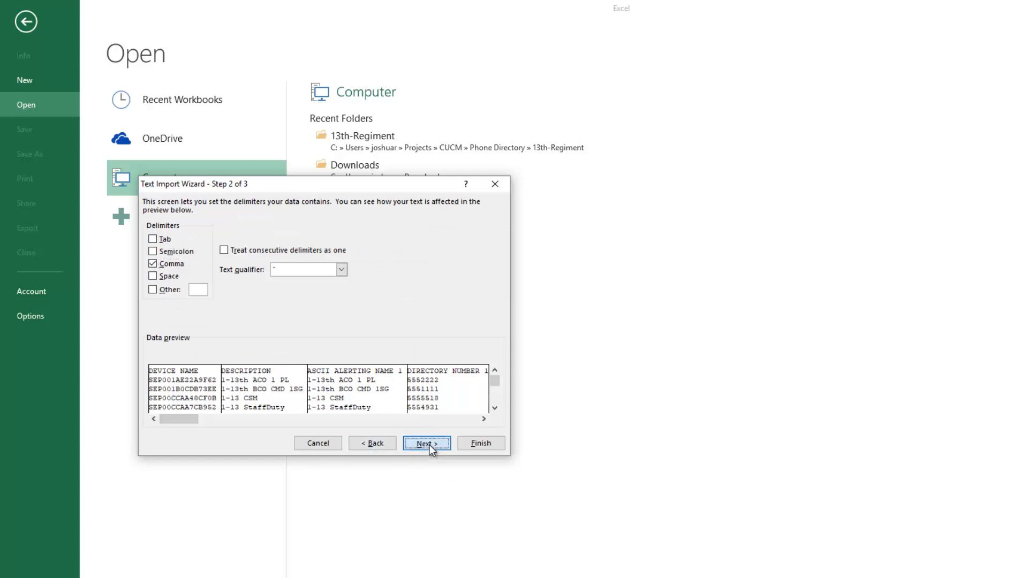
click(473, 445)
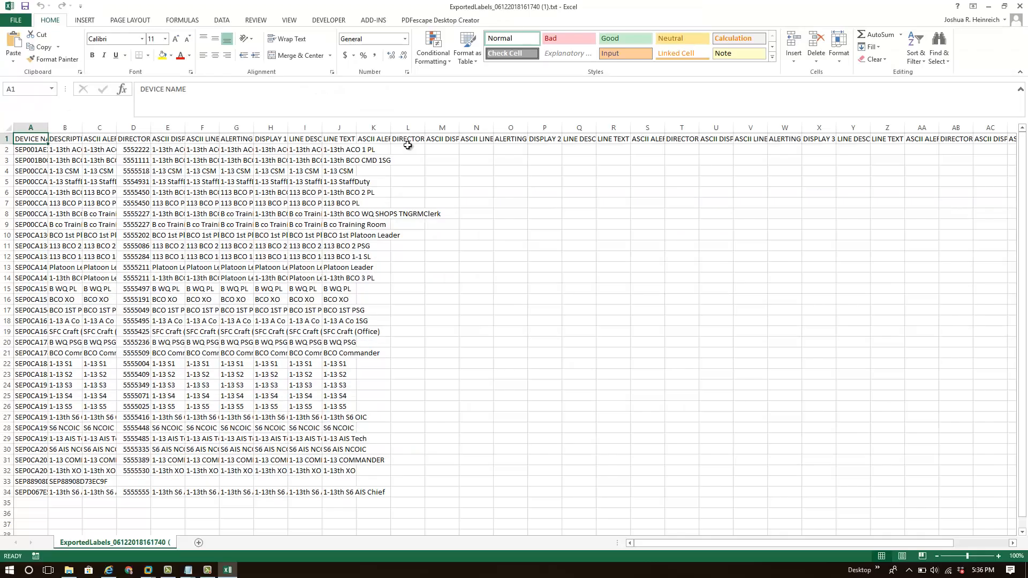
Autofit the widths of the DIRECTORY NUMBER 2 and DEVICE NAME columns.
double_click(421, 126)
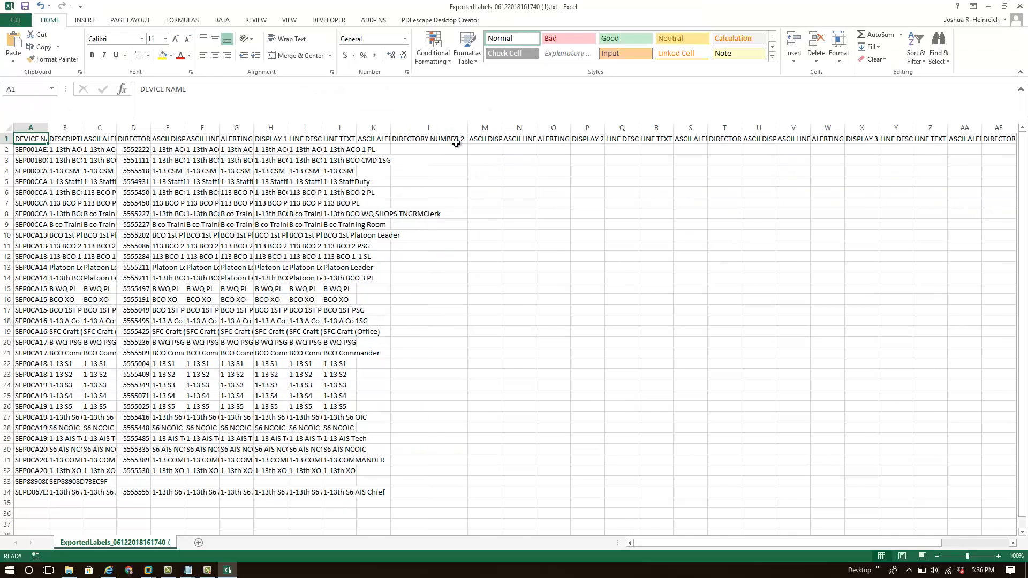
click(453, 138)
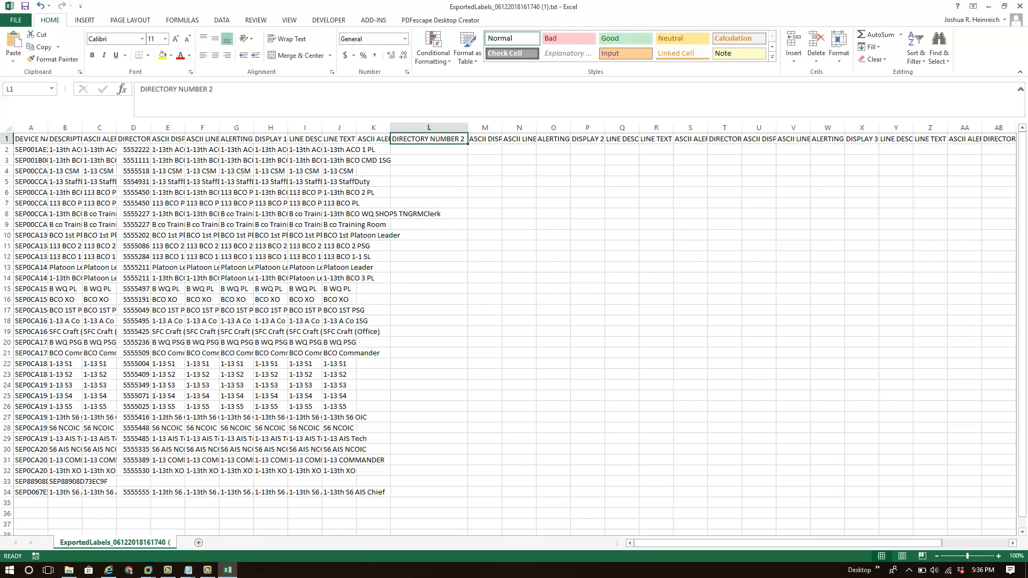
drag(26, 151, 17, 491)
double_click(48, 127)
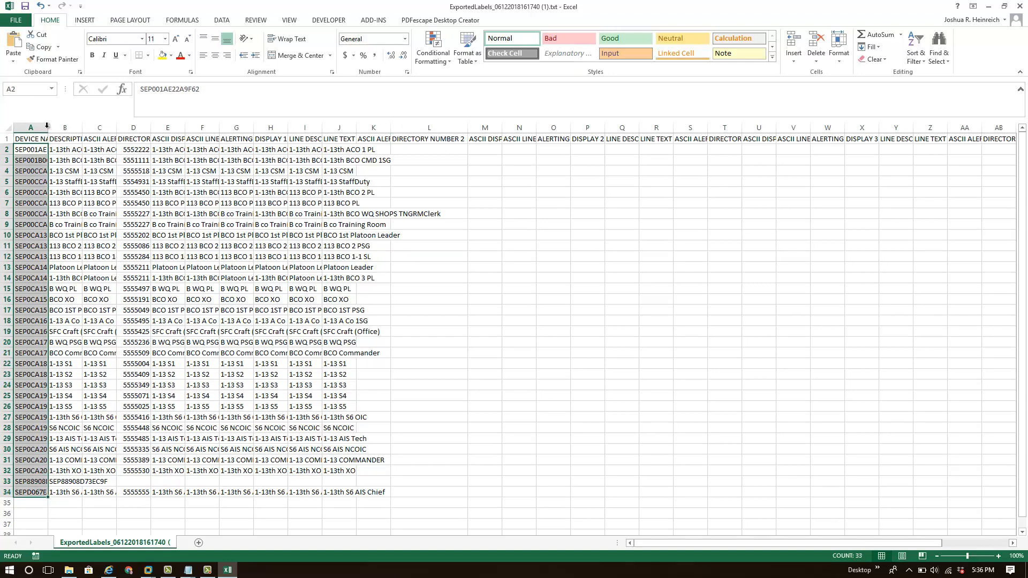
Delete all columns to the right of LINE TEXT LABEL 1, from ASCII ALERTING NAME 2 onward.
click(456, 127)
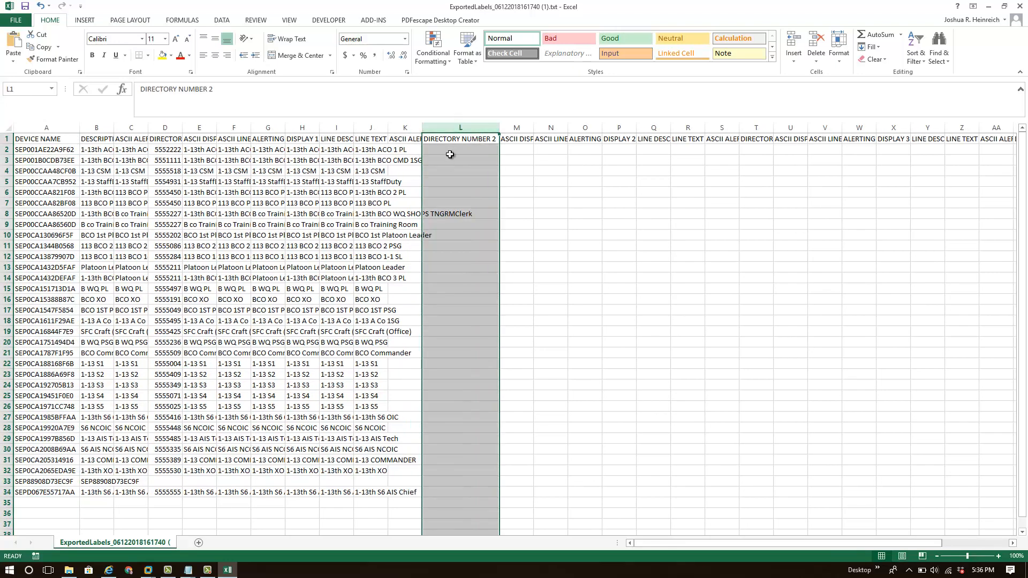
click(452, 147)
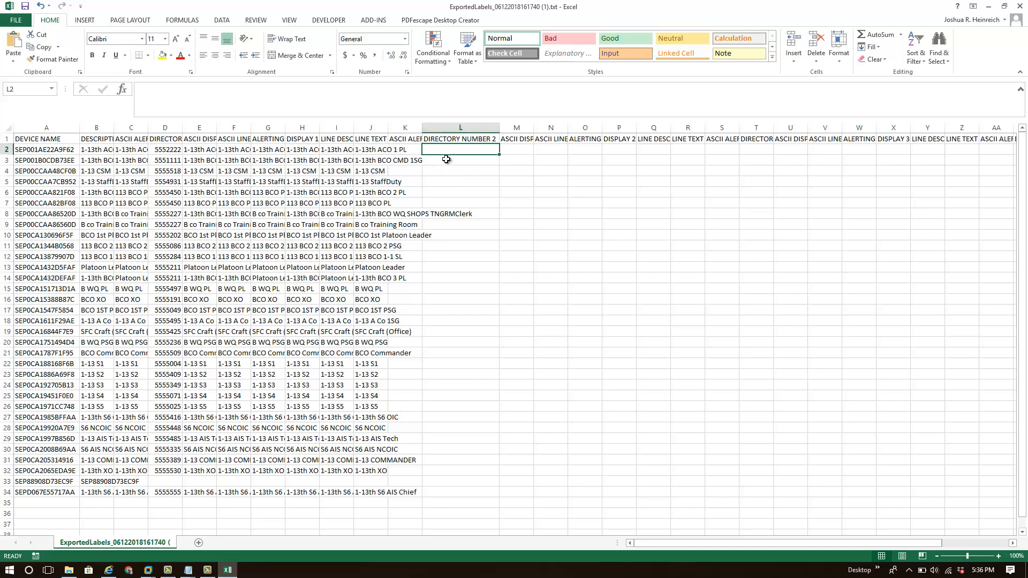
drag(458, 140, 599, 289)
click(458, 150)
drag(458, 150, 678, 502)
click(58, 507)
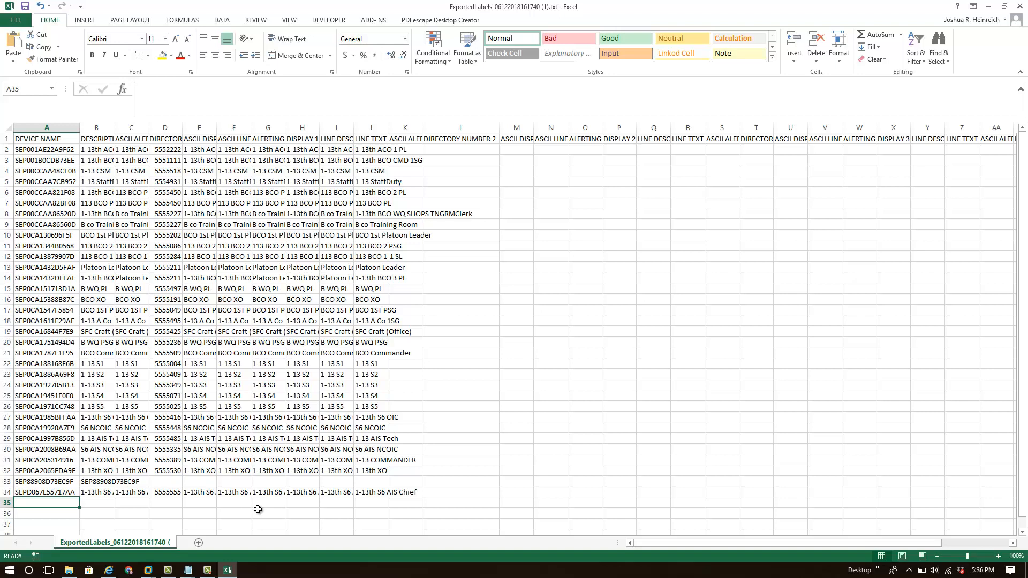
drag(477, 125, 695, 131)
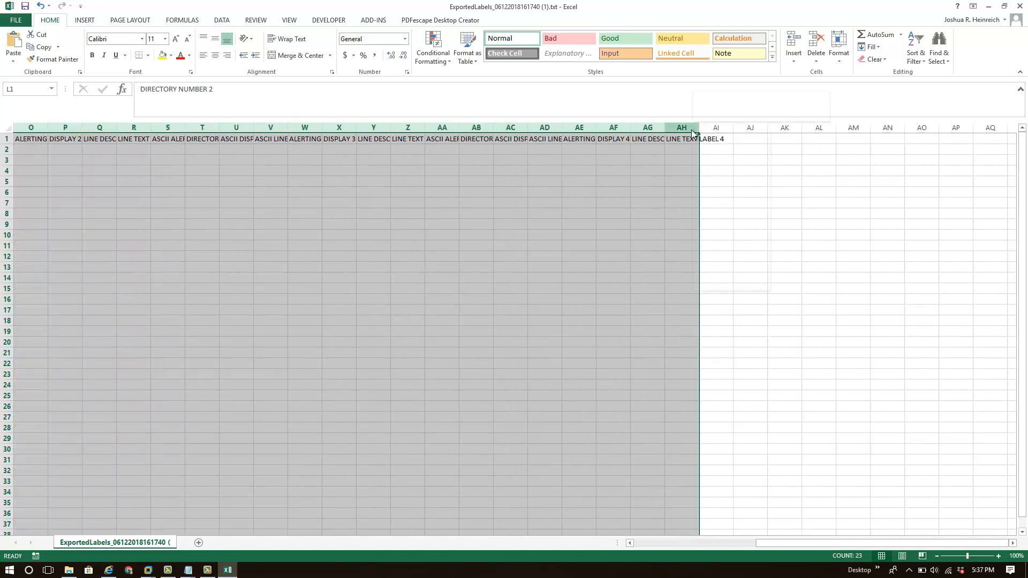
right_click(696, 130)
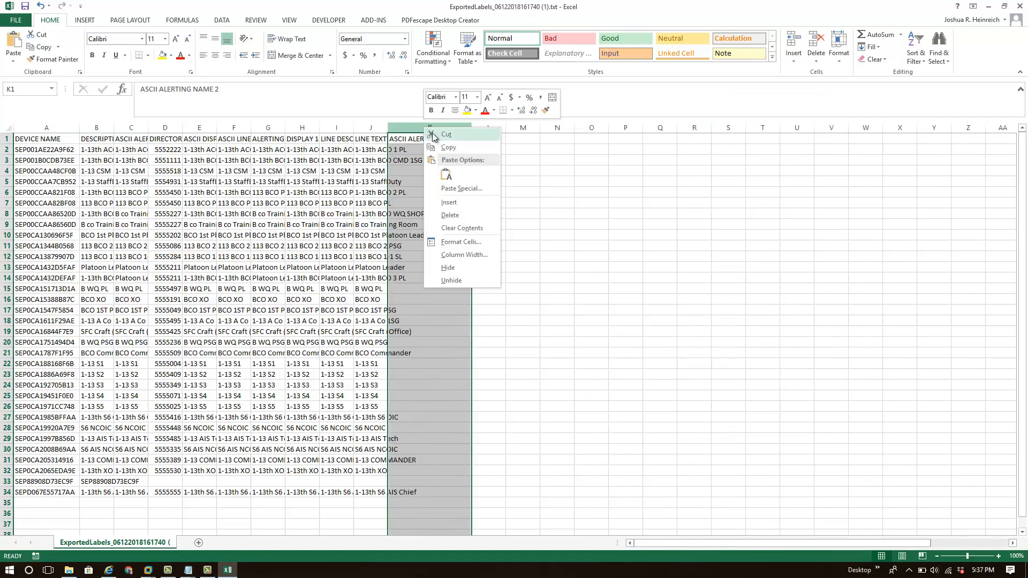
click(450, 215)
click(439, 138)
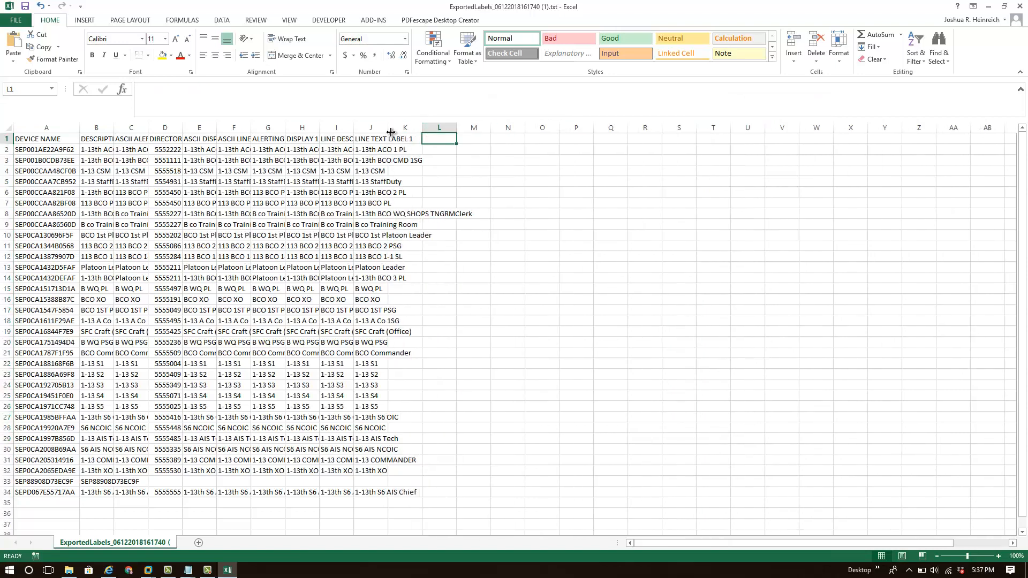
Autofit all column widths in the sheet and select the empty column K.
click(8, 128)
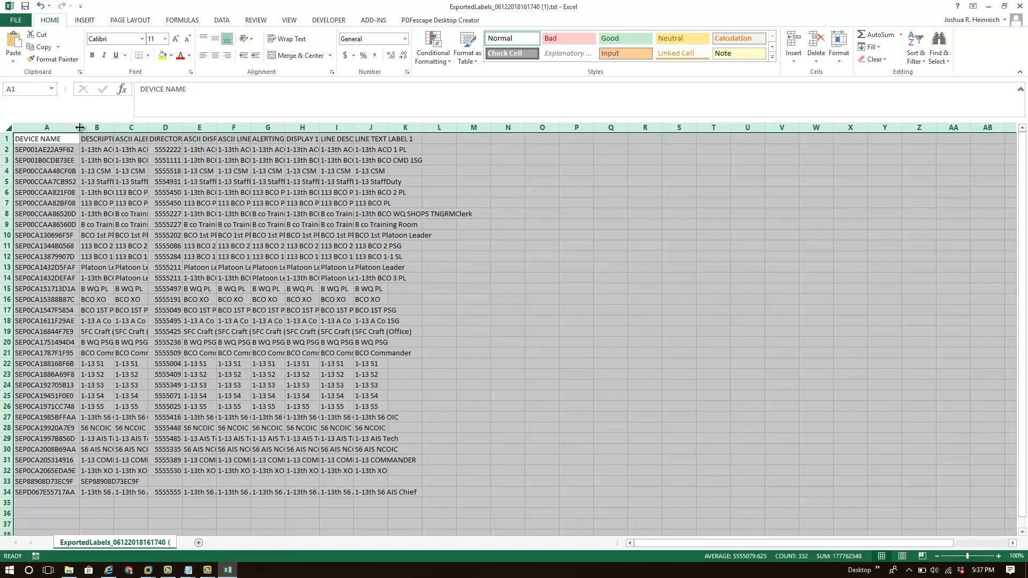
double_click(79, 128)
click(520, 148)
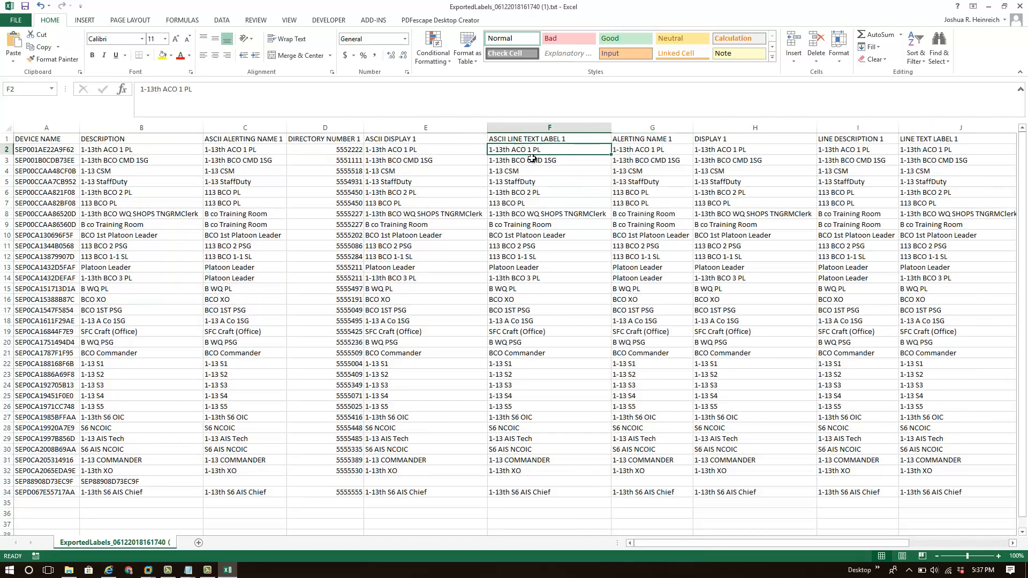
drag(887, 548, 912, 545)
click(852, 149)
click(850, 129)
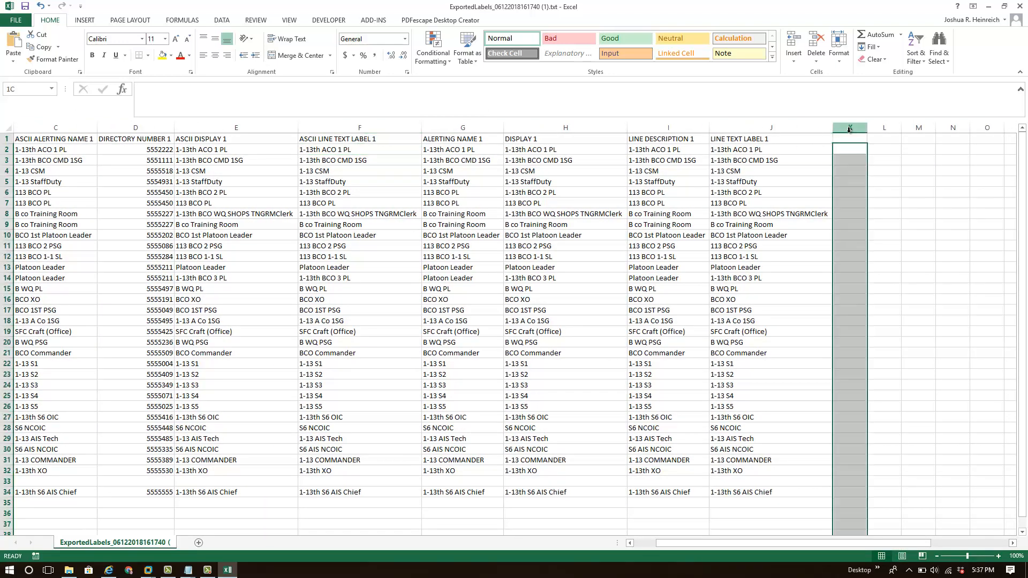
Enter the label 1-13th BCO 2 Platoon-Sergeant in cell K11, beside the existing line text labels.
click(851, 140)
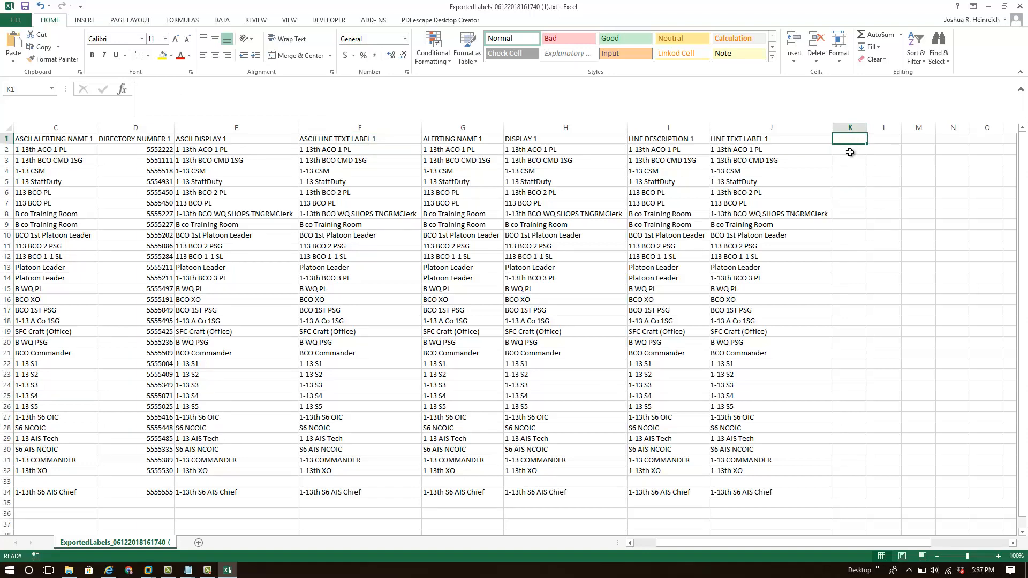
click(139, 151)
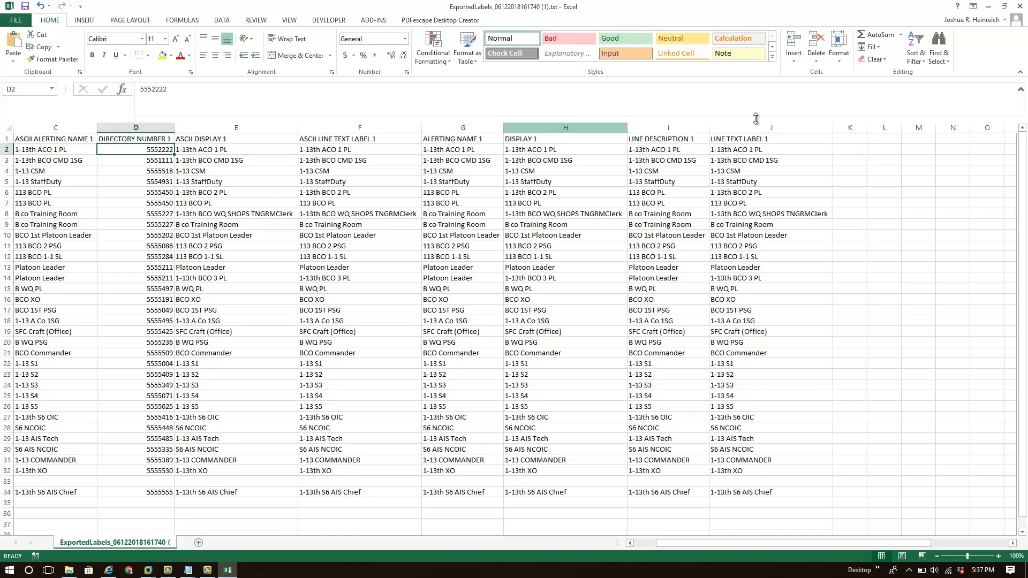
click(849, 150)
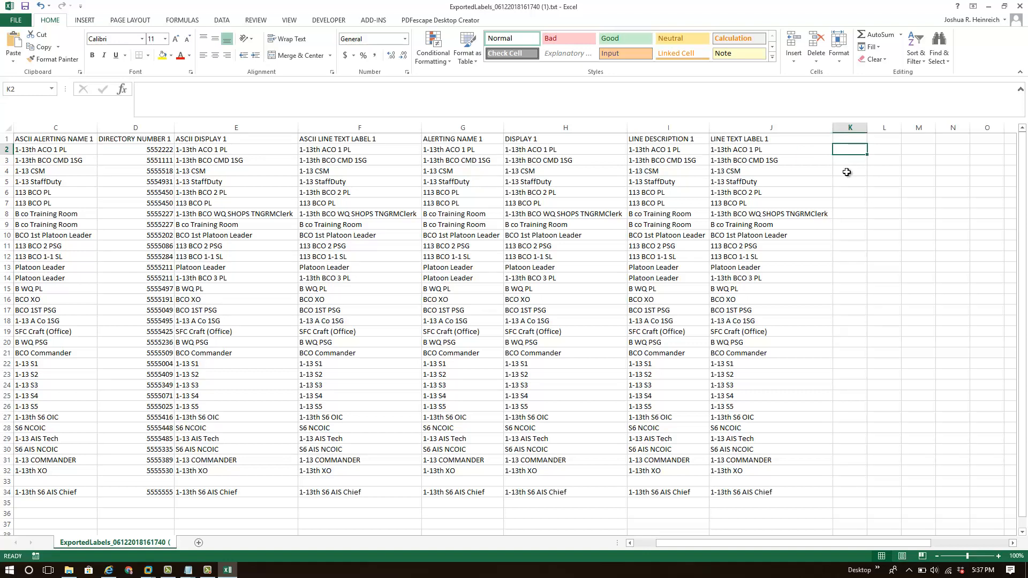
click(851, 246)
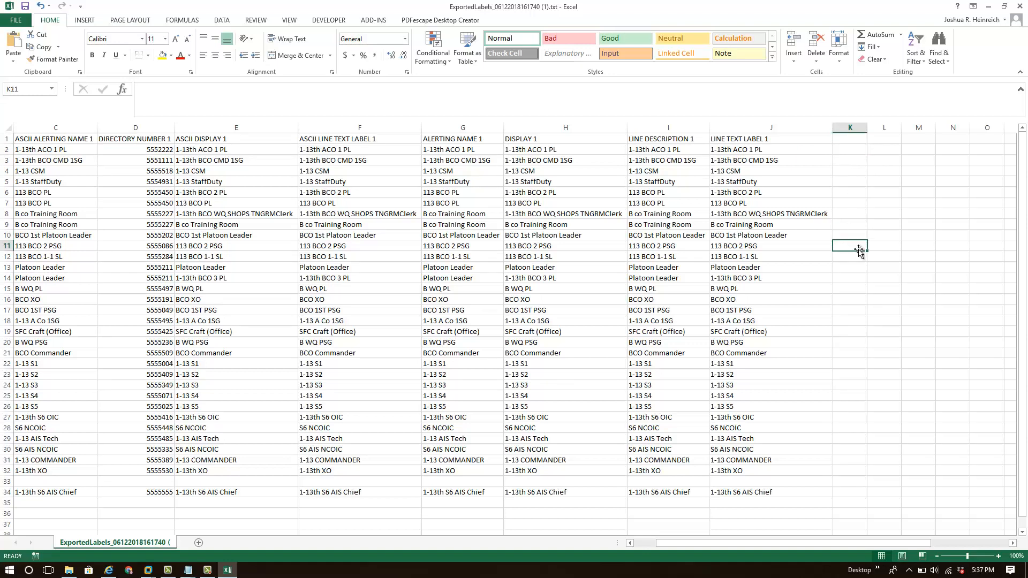
text(1-1)
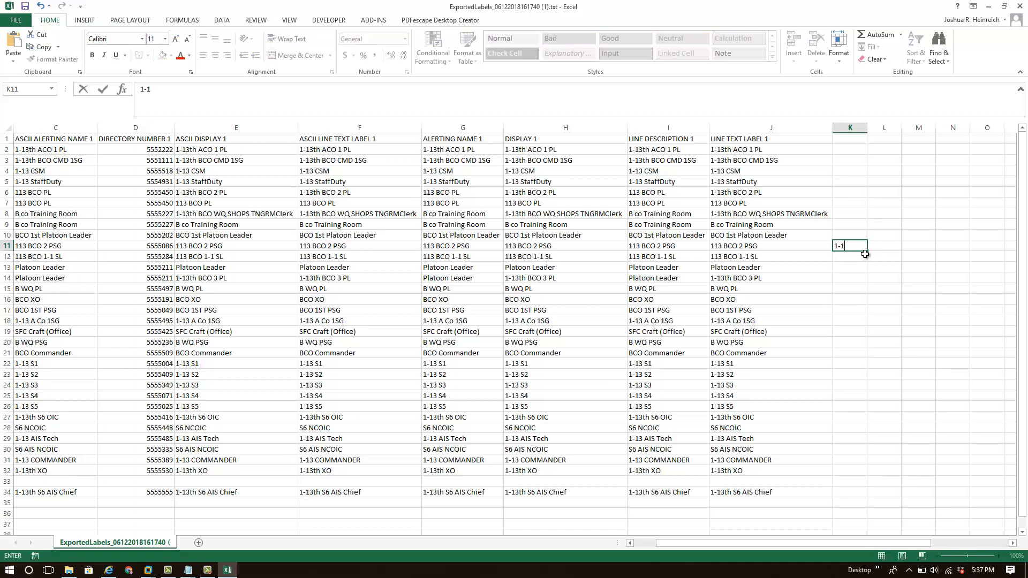
text(3th BCO 2 Platoon)
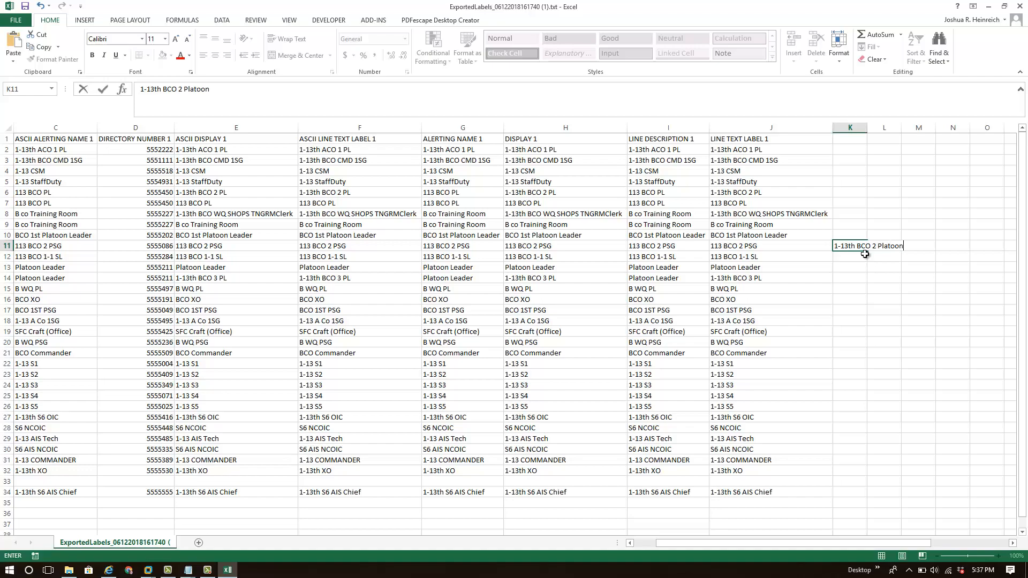
text(Sergeant)
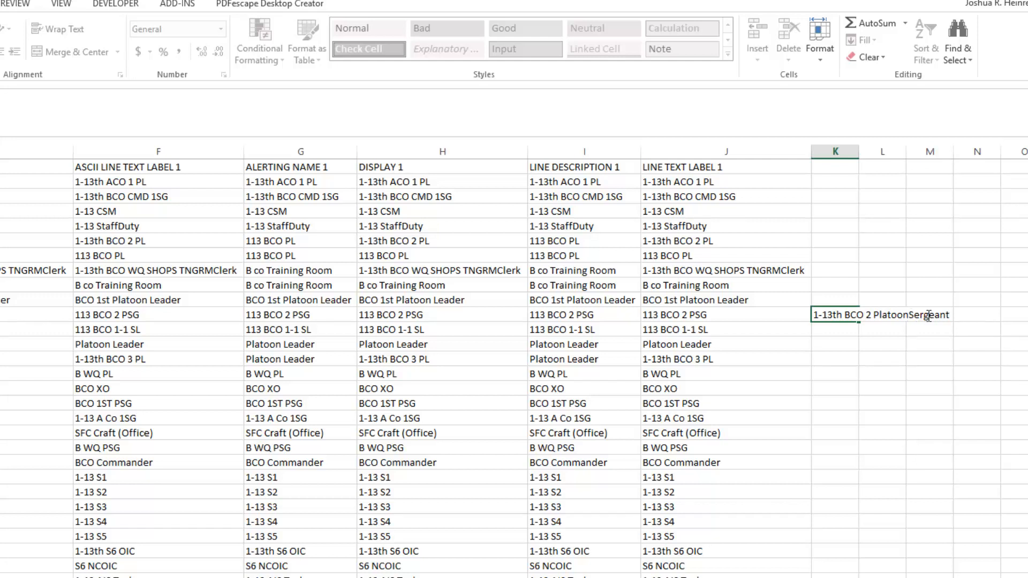
click(872, 317)
click(909, 316)
text(-)
key(Return)
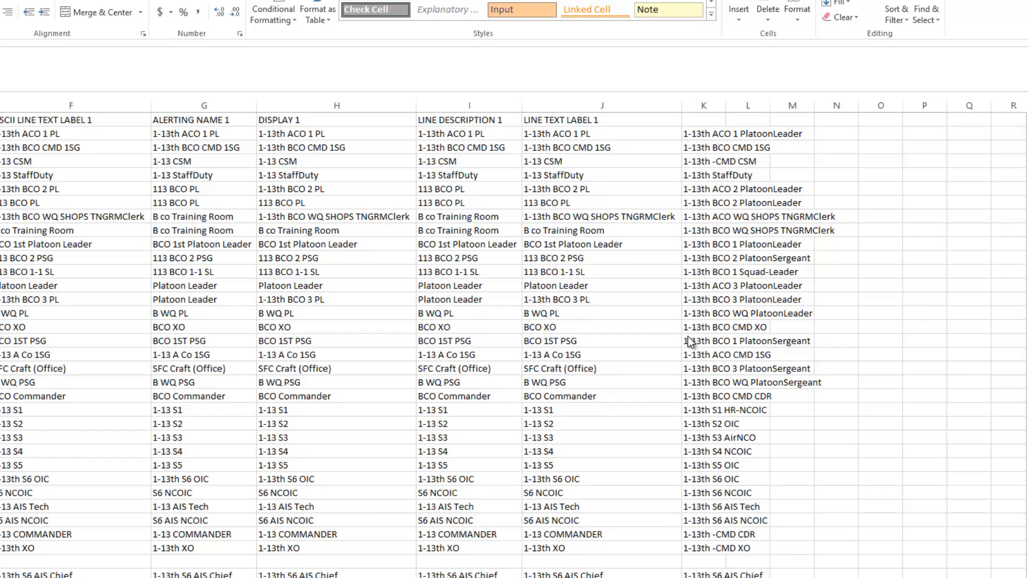
Autofit column K to fit the new labels and review its entries.
click(706, 160)
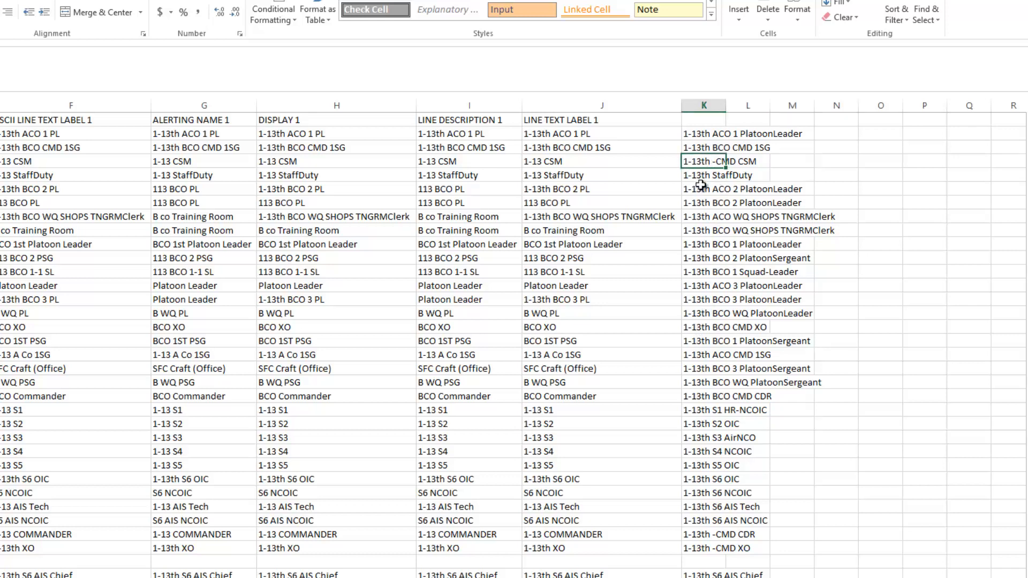
double_click(726, 106)
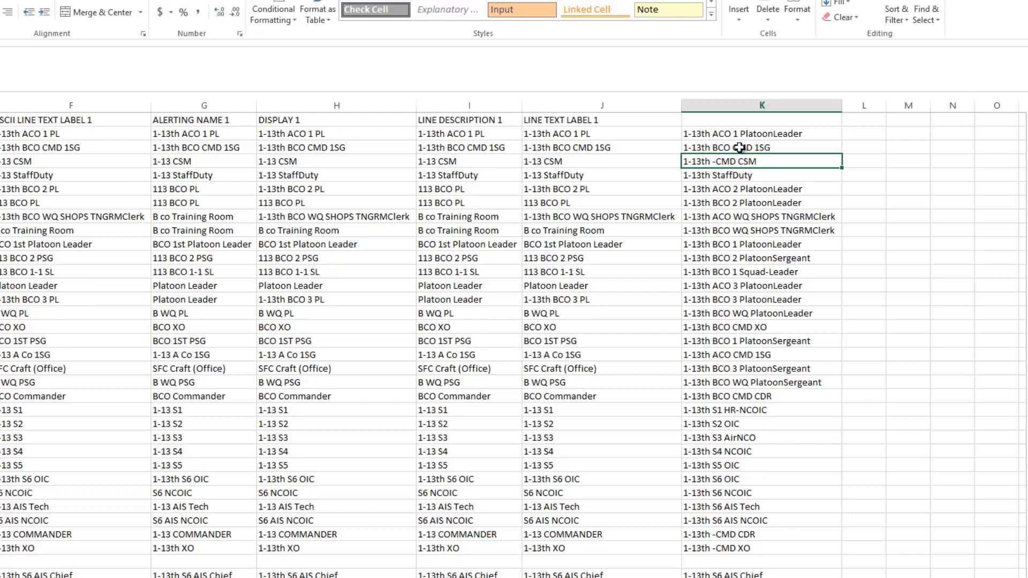
click(740, 148)
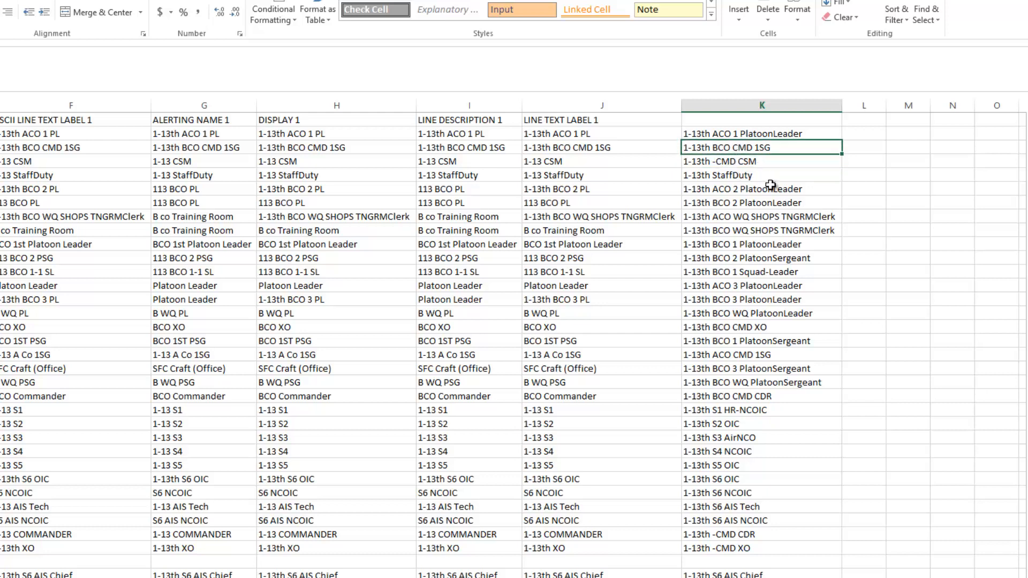
click(755, 162)
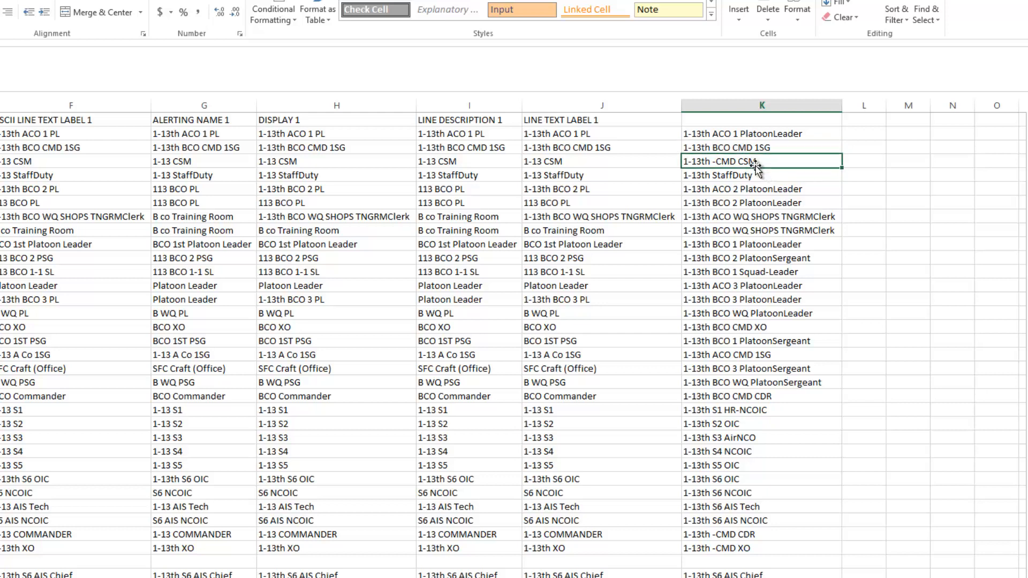
click(723, 135)
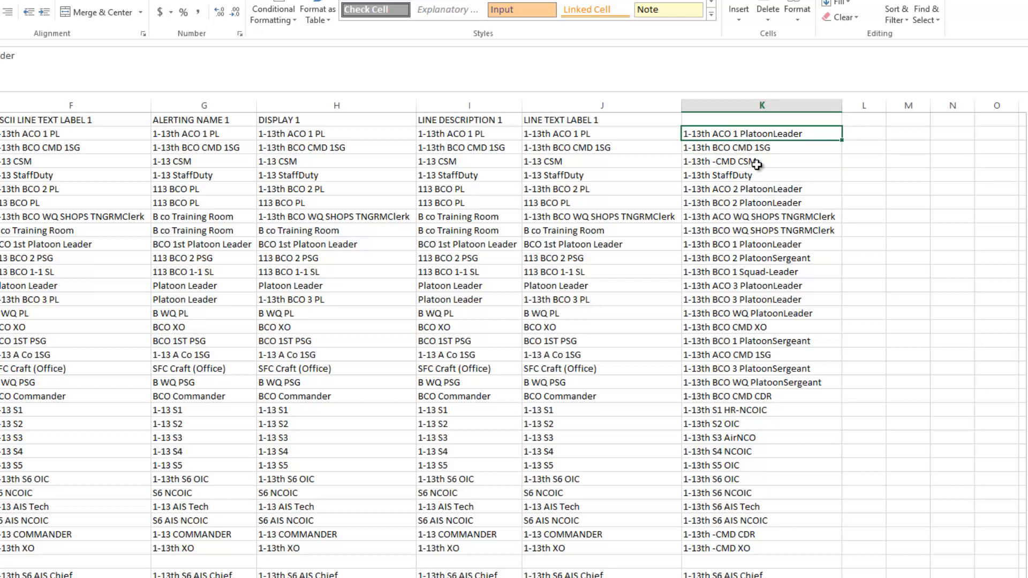
Select columns E through J and clear their contents.
click(663, 105)
drag(663, 107, 53, 80)
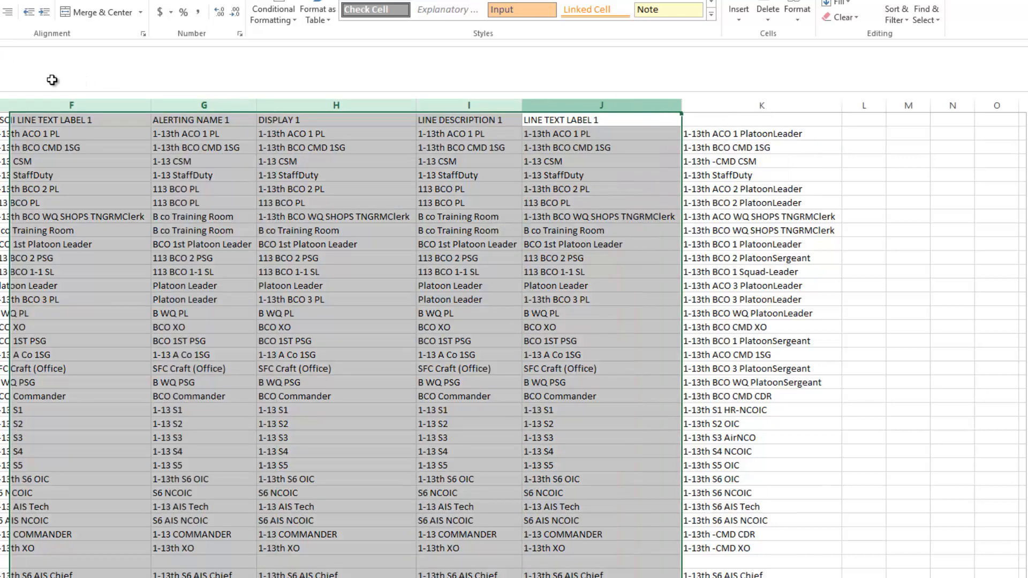
key(Delete)
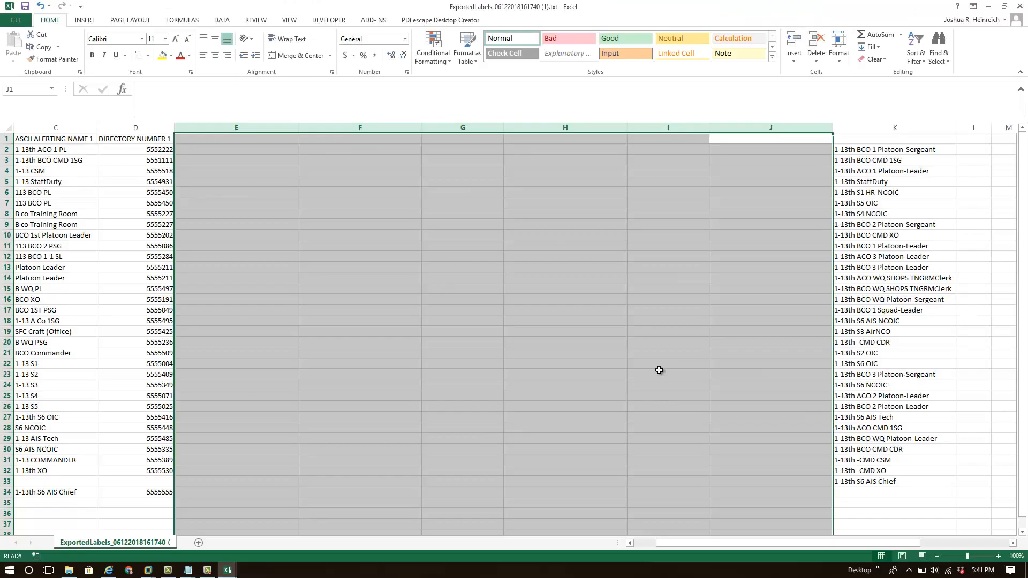
Delete the emptied columns E through J so the new labels sit in column E.
right_click(587, 108)
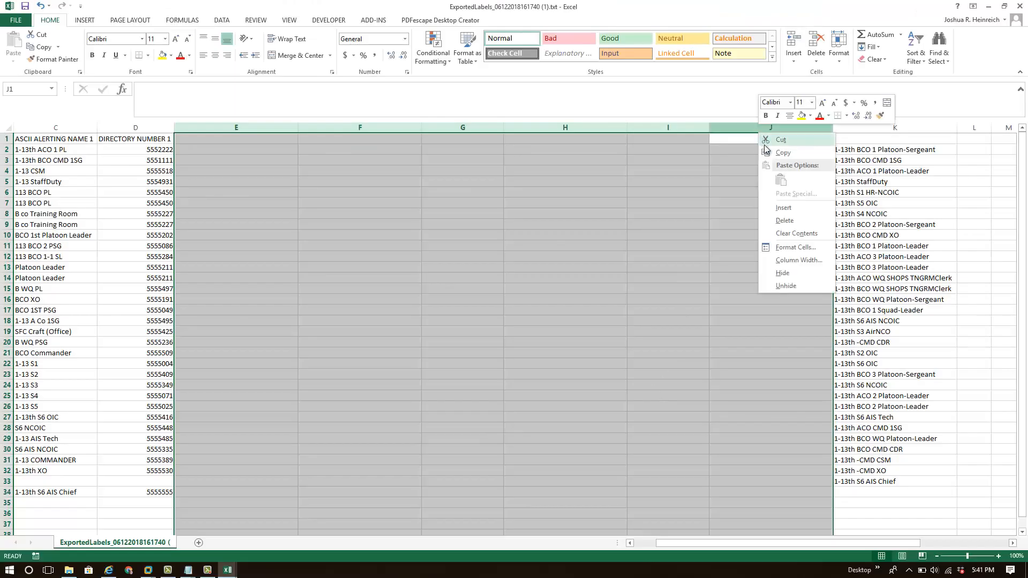
click(784, 220)
click(224, 142)
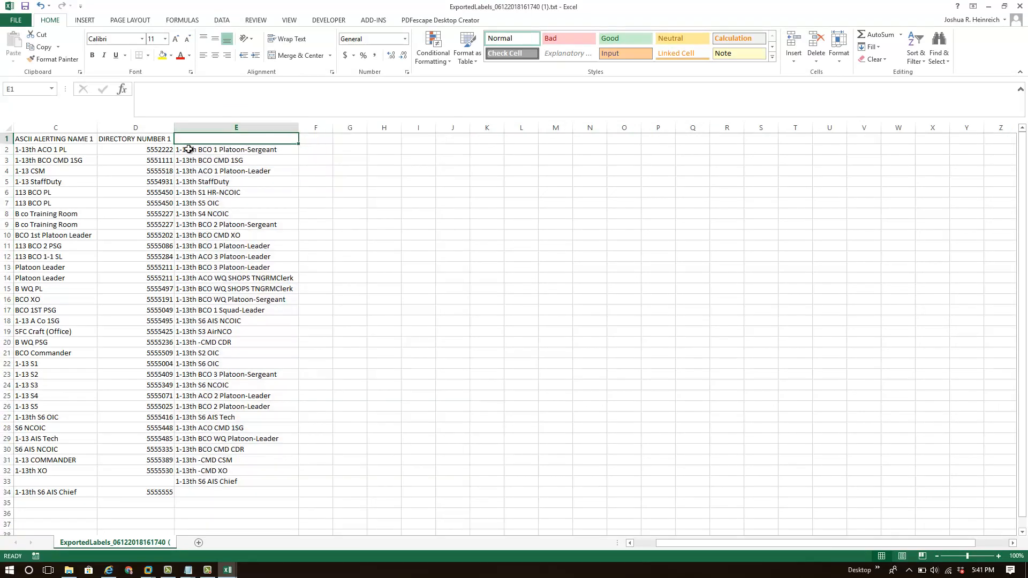
Delete the DESCRIPTION and ASCII ALERTING NAME 1 columns, keeping device name, directory number and the new labels.
click(61, 139)
click(136, 130)
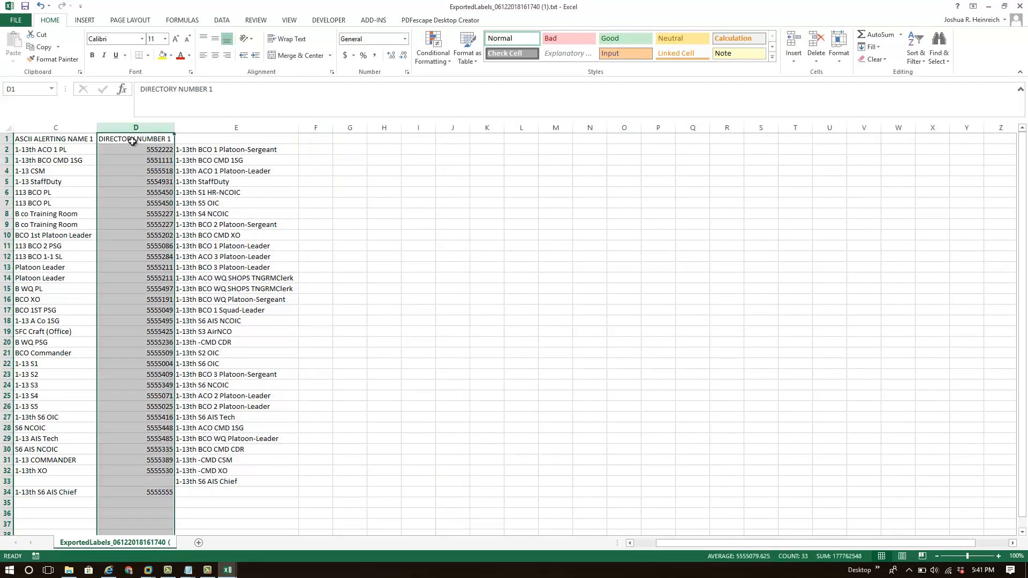
drag(690, 543, 669, 543)
click(58, 128)
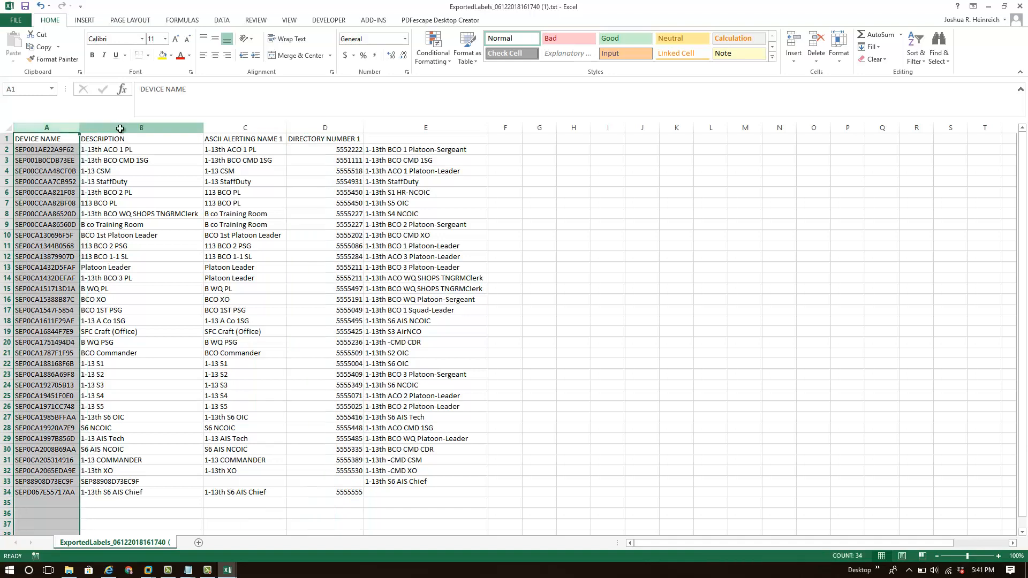
click(121, 129)
drag(147, 130, 213, 131)
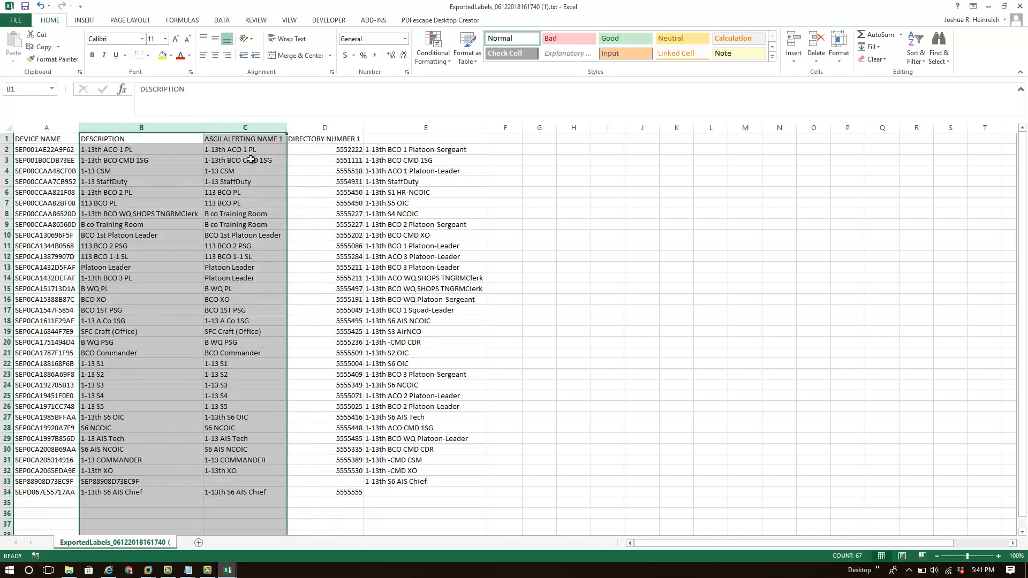
right_click(226, 131)
click(257, 216)
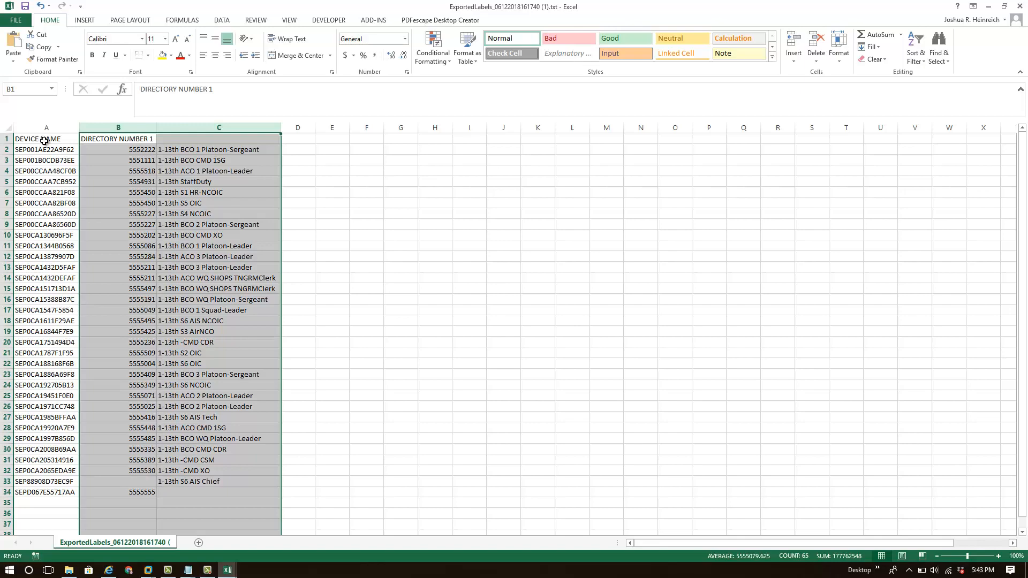
Rename the DEVICE NAME header in A1 to DEVICENAME.
click(44, 140)
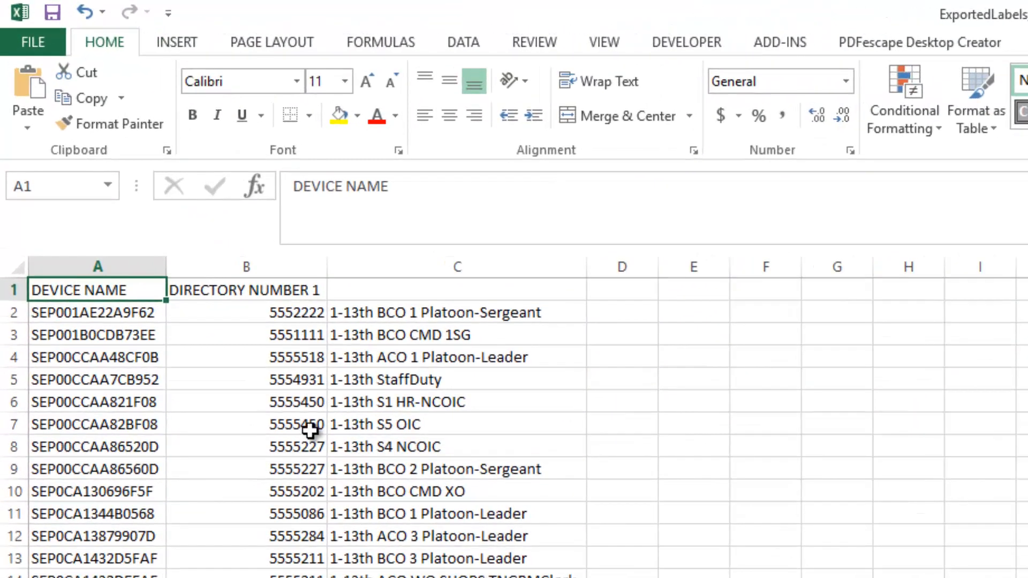
click(348, 188)
key(BackSpace)
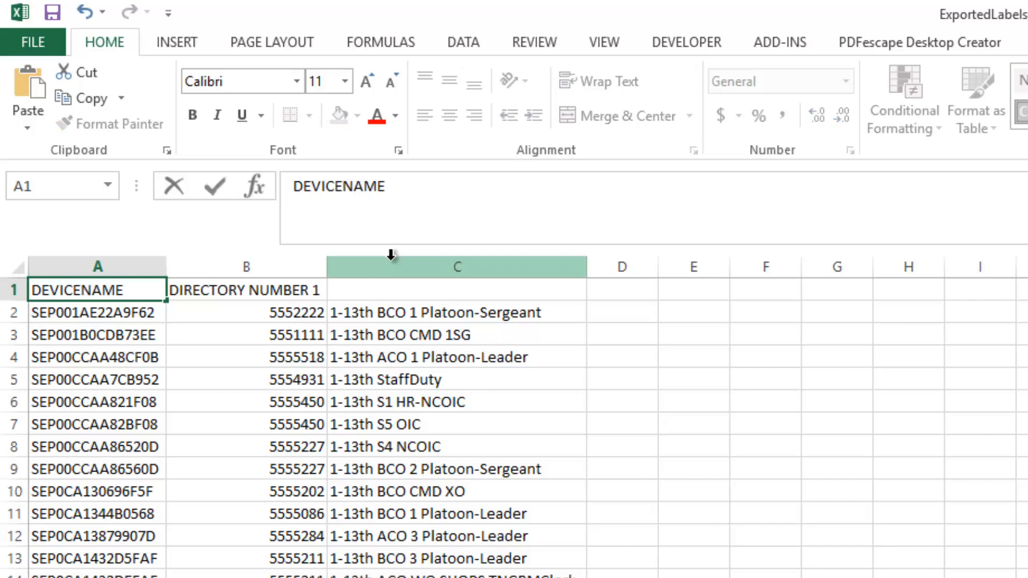
key(Tab)
Rename the B1 header to Number and enter the header Label in C1.
drag(467, 181, 236, 182)
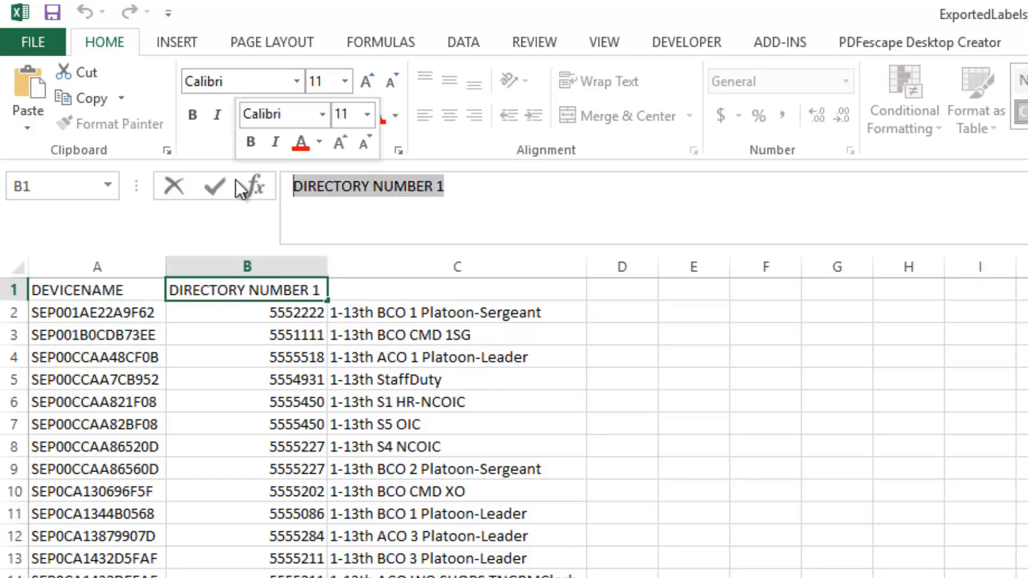
text(Number)
key(Tab)
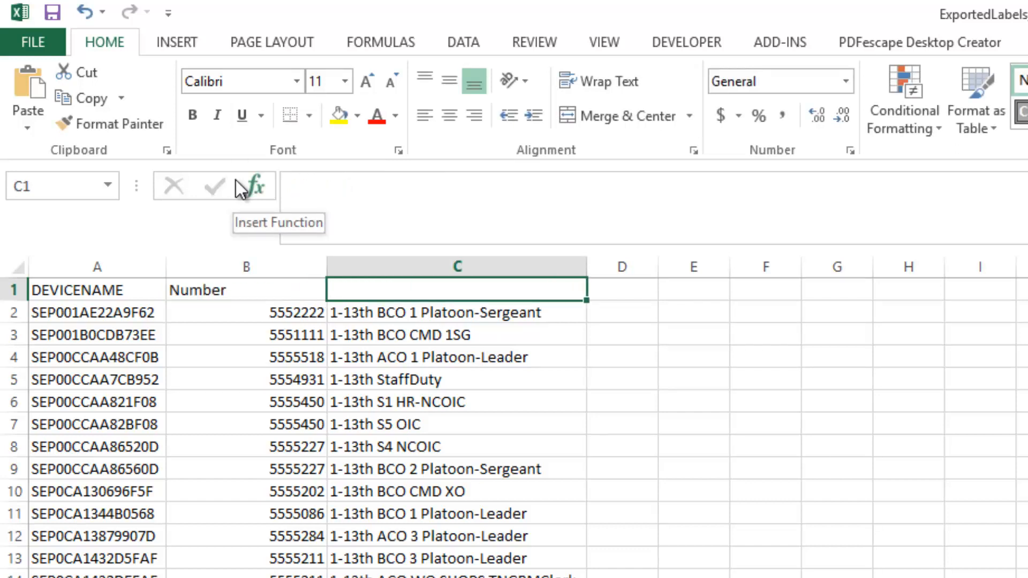
text(Label)
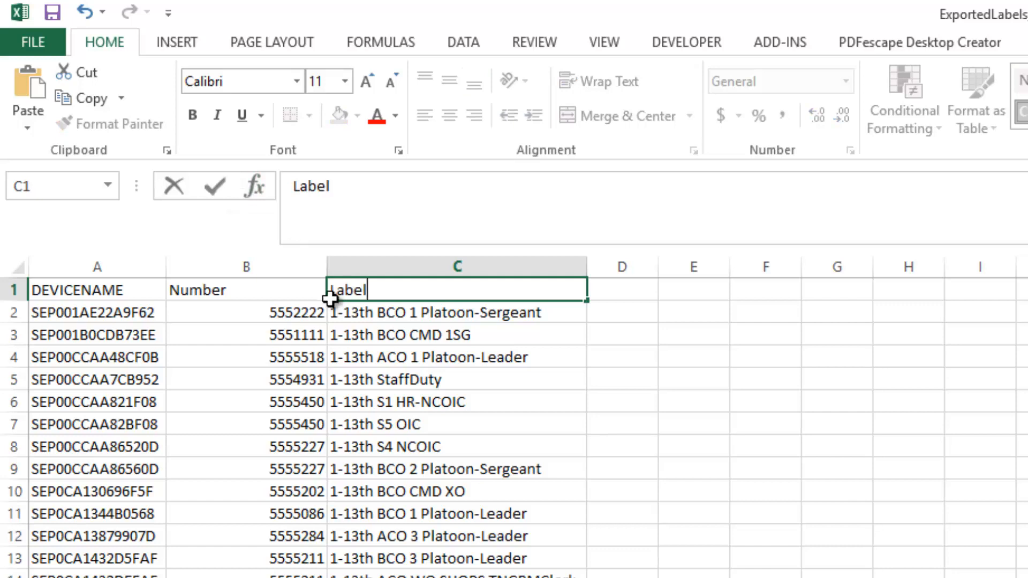
click(394, 400)
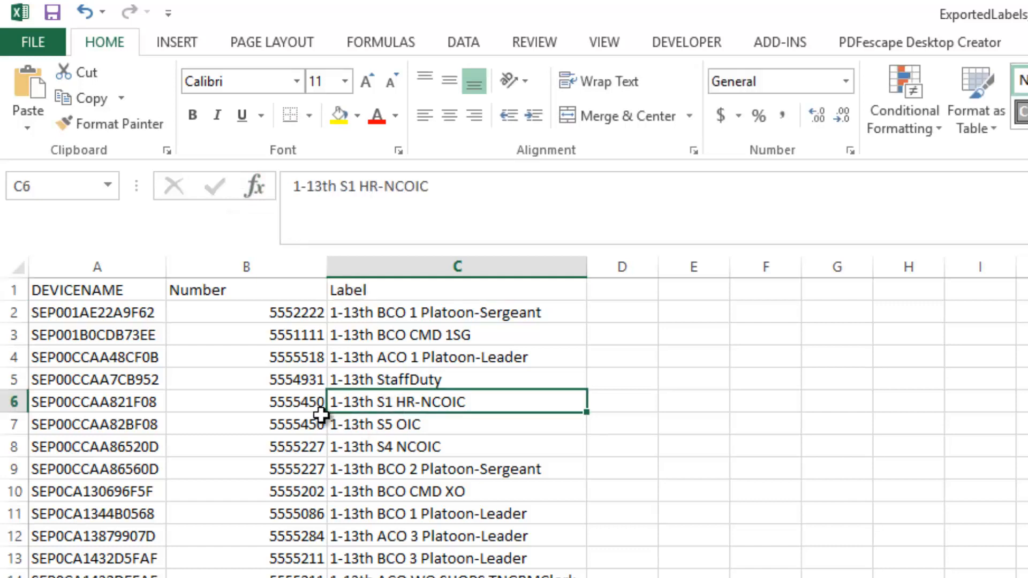
Save the sheet as NewLabels-a in CSV (MS-DOS) format, keep that format, and close without saving further changes.
click(49, 46)
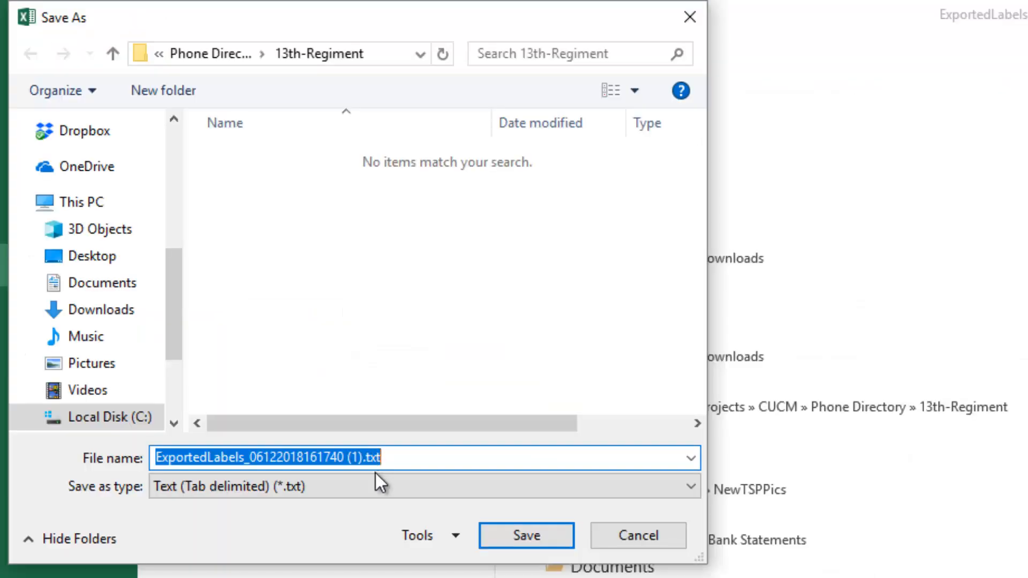
text(New)
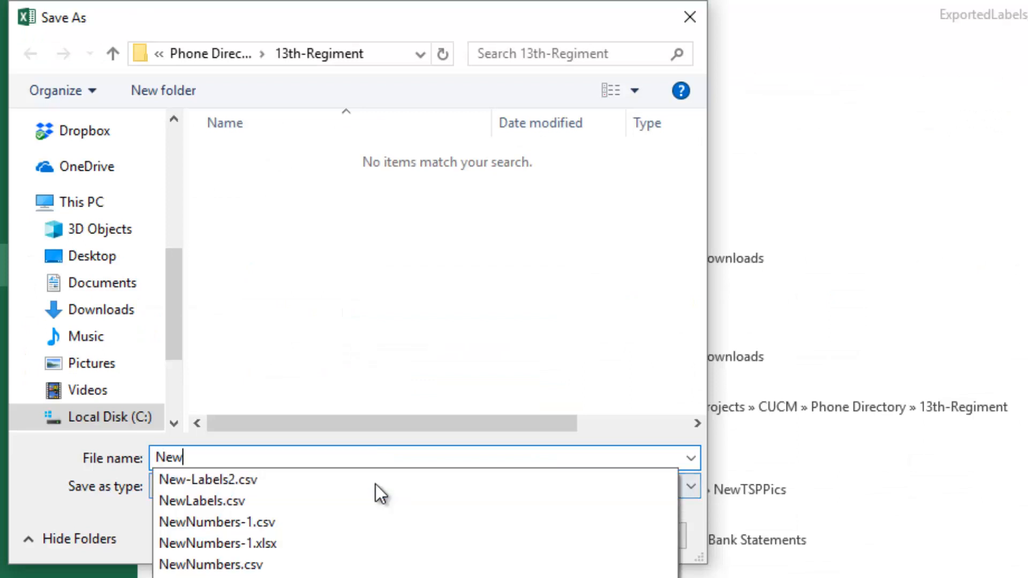
text(Labels)
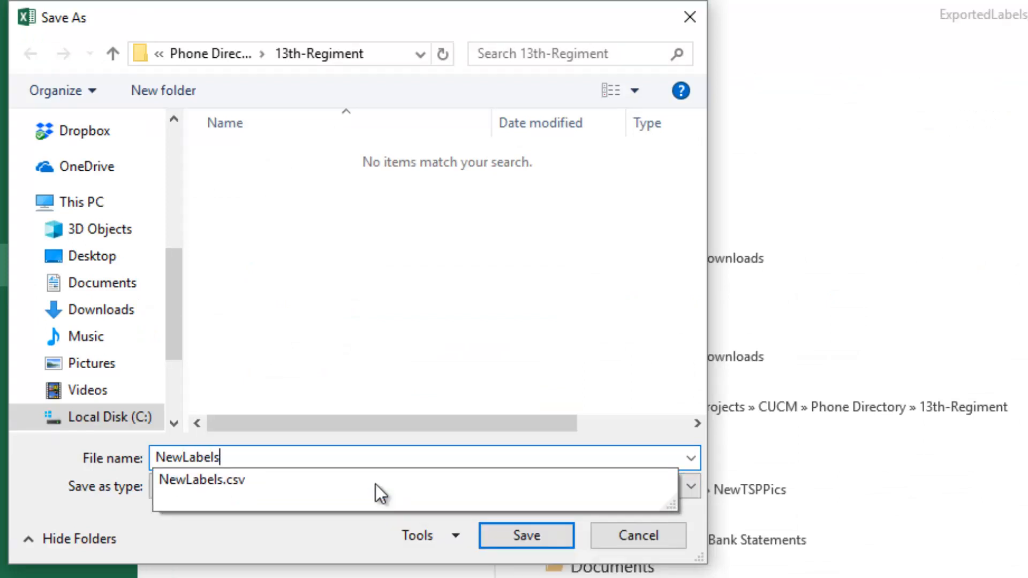
text(-a)
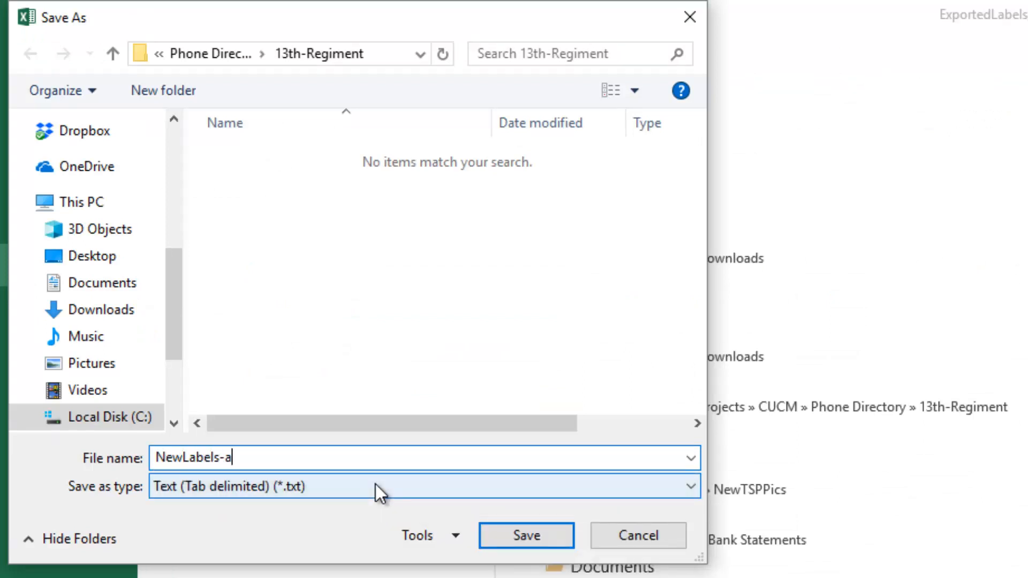
click(316, 487)
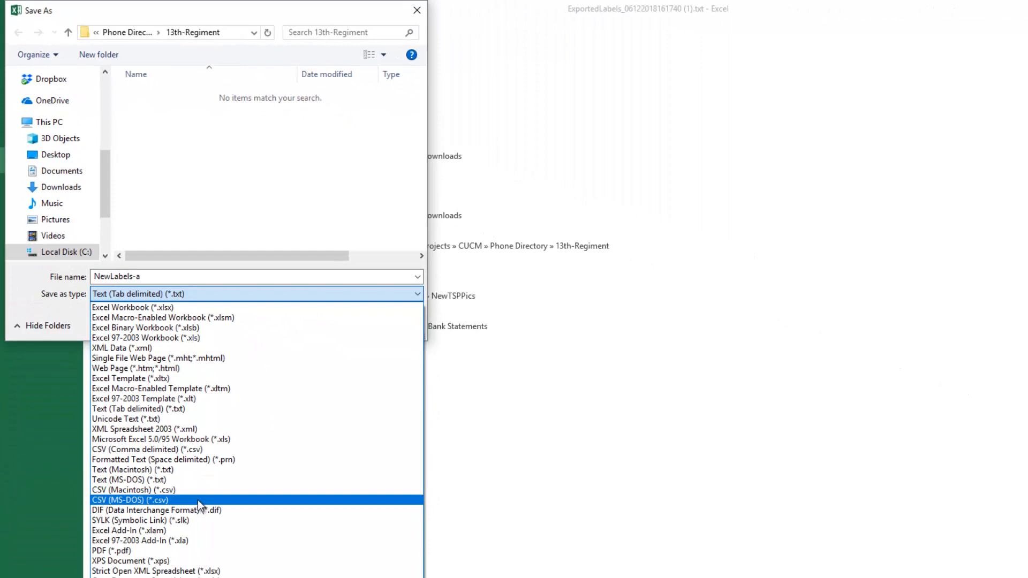
click(199, 500)
click(320, 323)
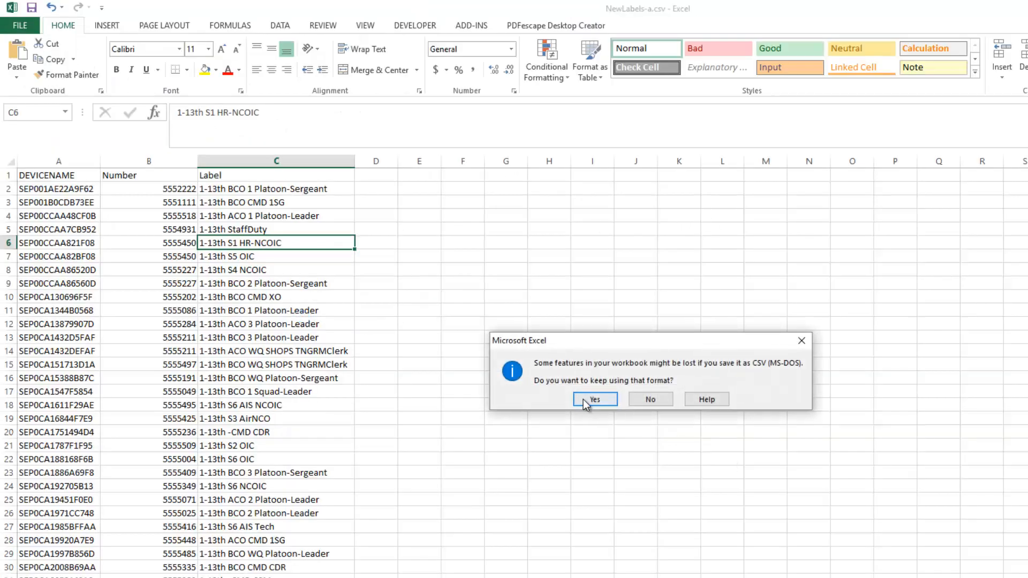
click(584, 400)
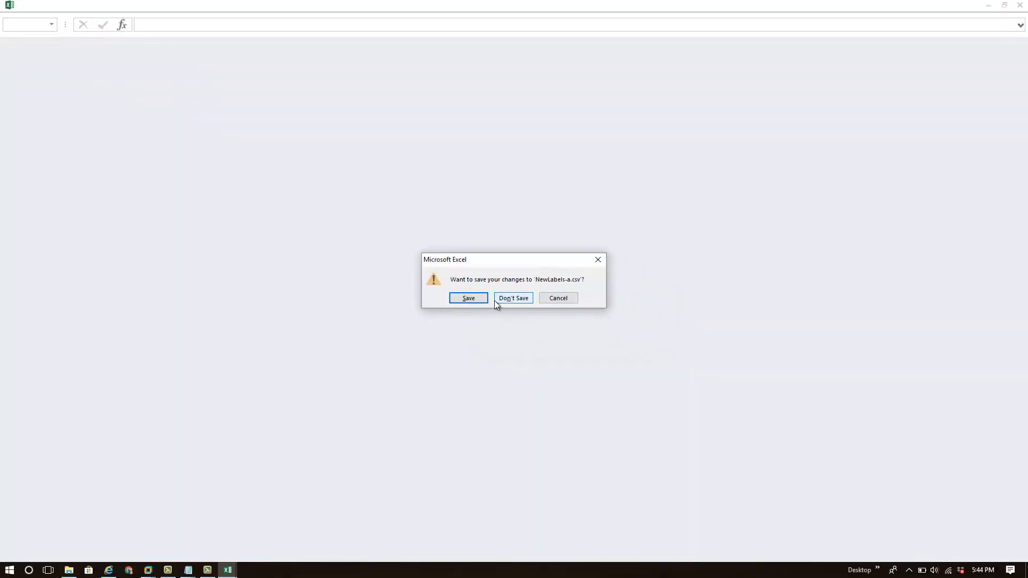
click(496, 300)
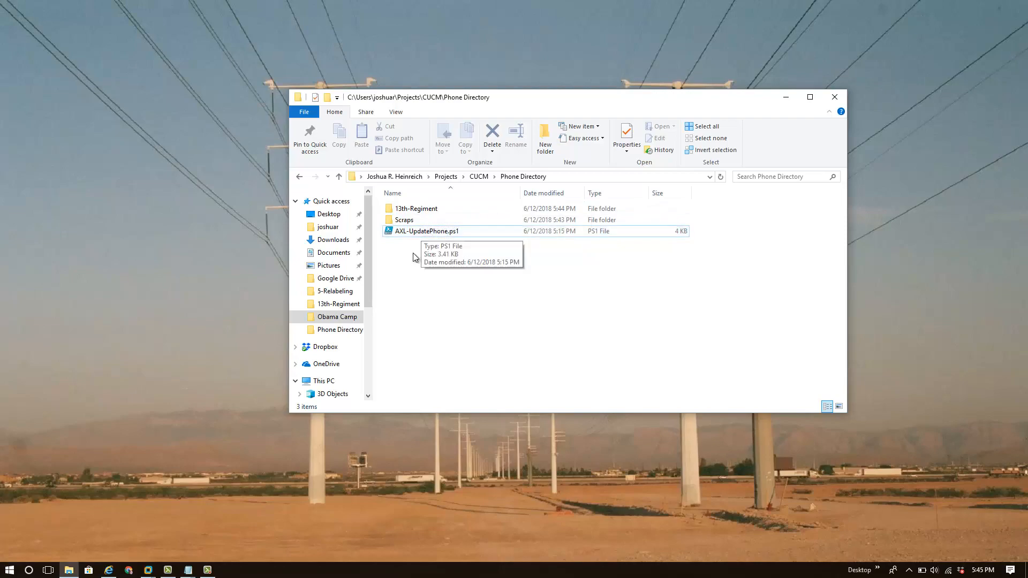
Download and open the Cisco AXL Toolkit zip from the Unified CM Administration plugins page.
click(108, 571)
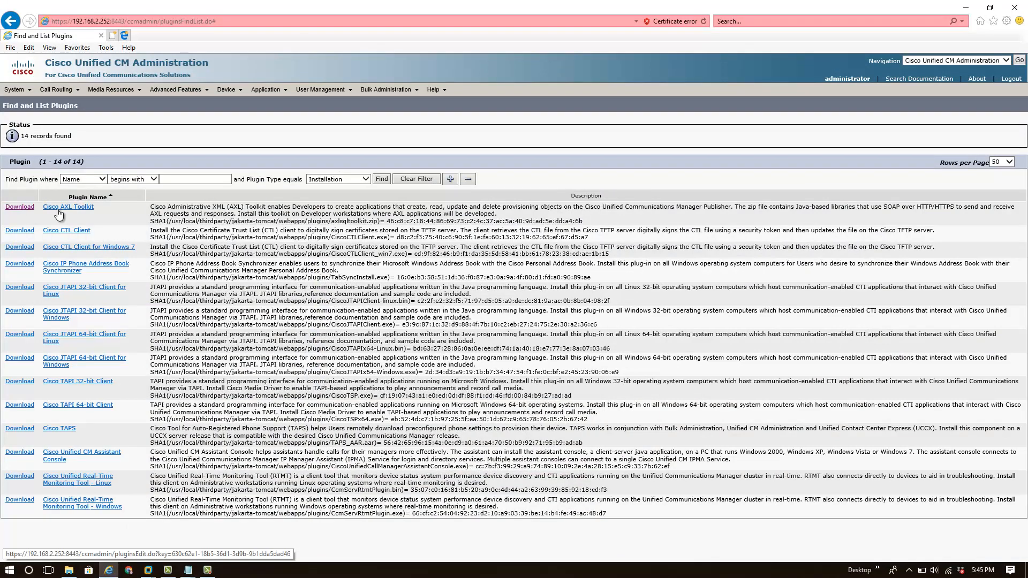
click(21, 208)
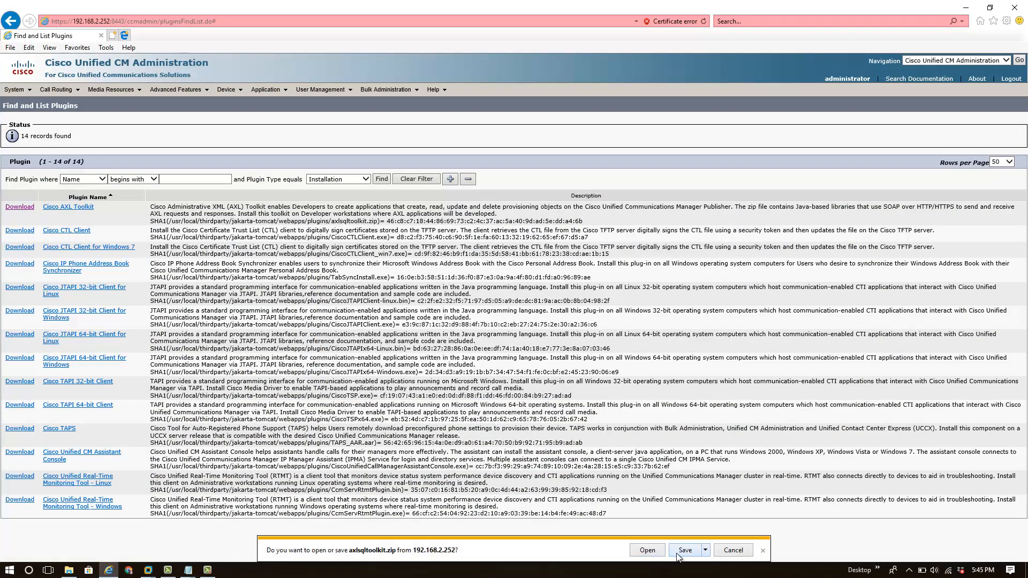
click(648, 551)
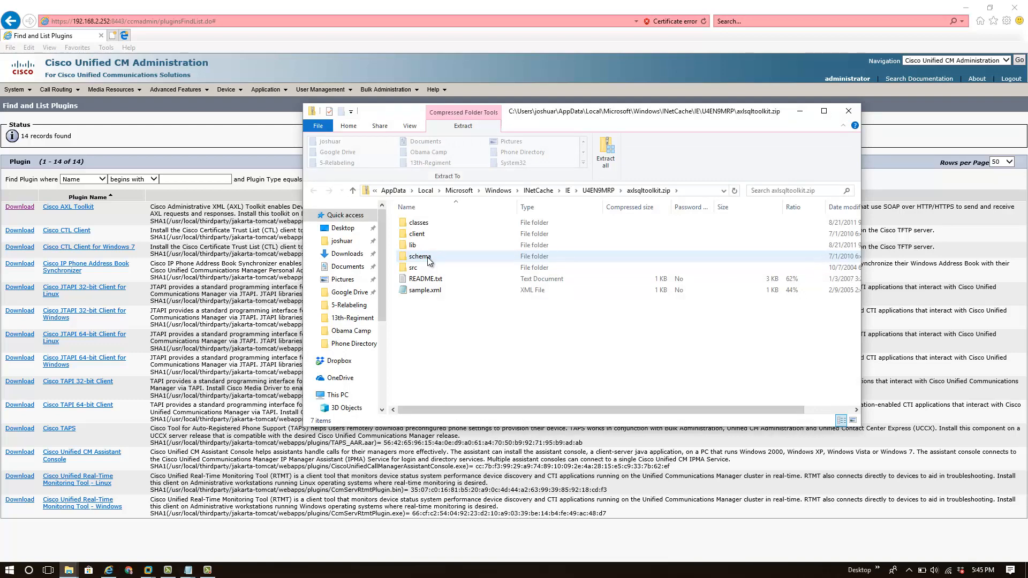
Copy AXLAPI.wsdl and AXLSoap.xsd from the toolkit's schema/current folder.
double_click(423, 257)
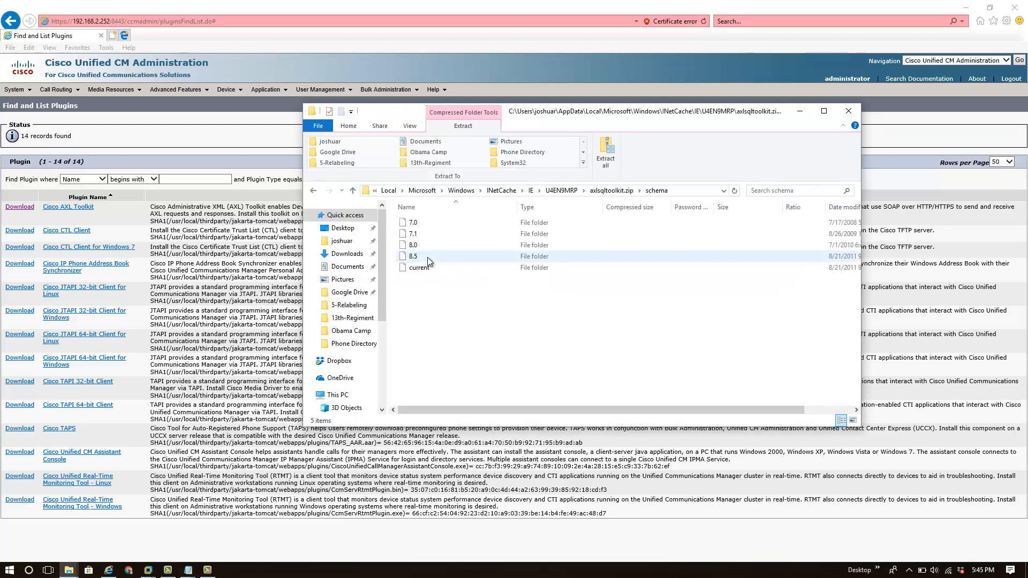
double_click(427, 257)
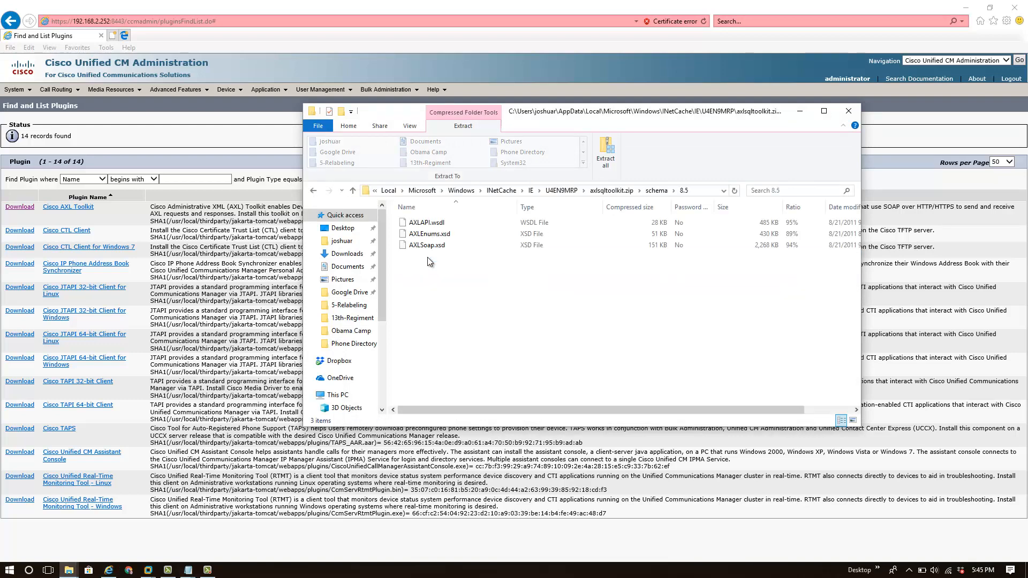
click(657, 191)
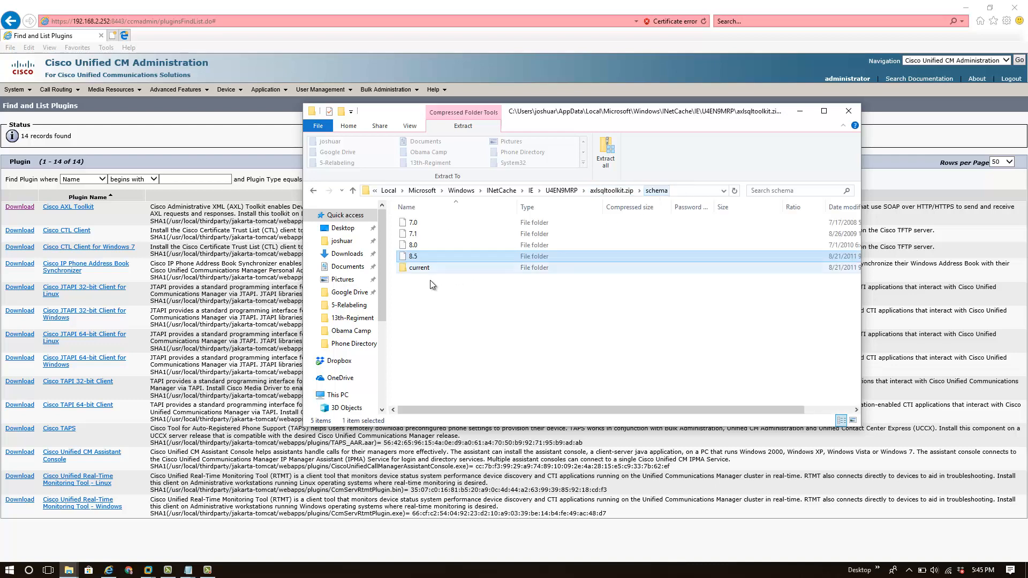
click(429, 271)
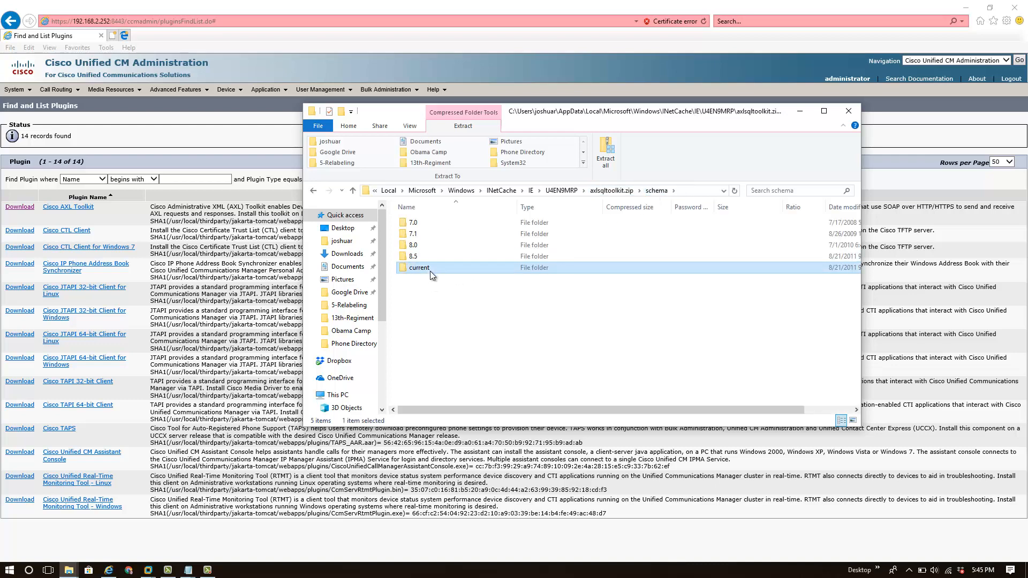
double_click(430, 271)
drag(454, 270, 423, 221)
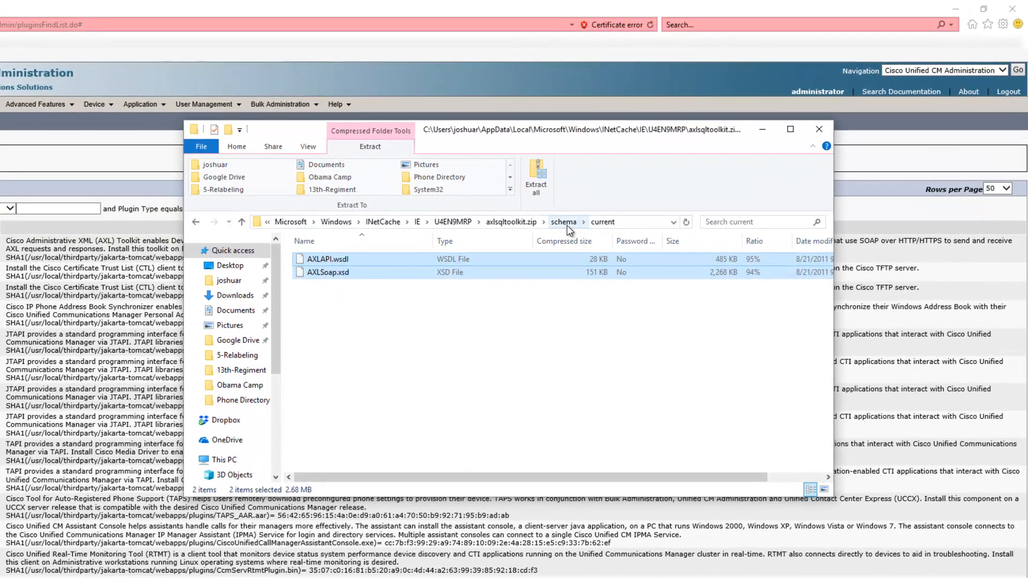
right_click(440, 276)
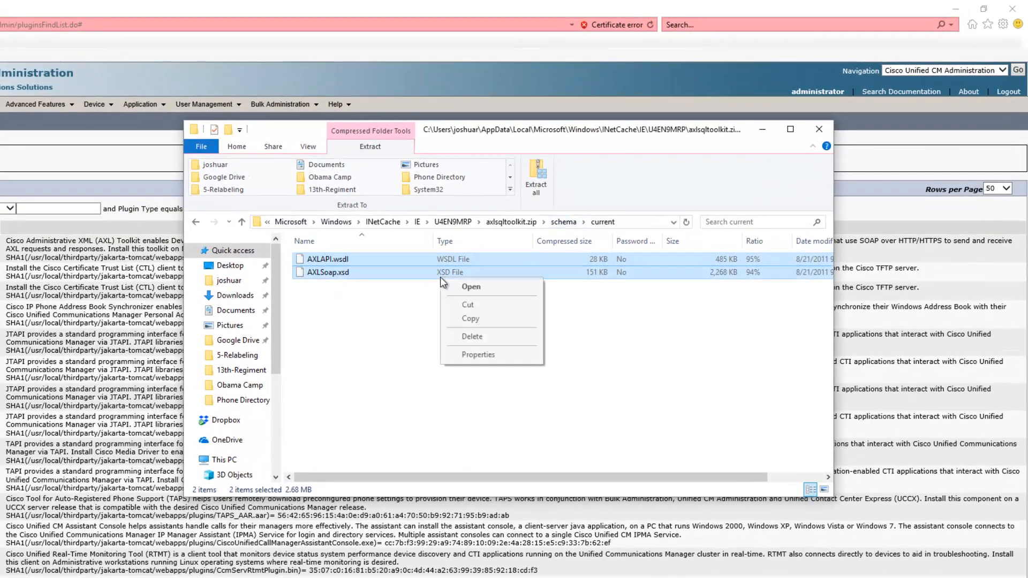
click(471, 319)
Paste the two schema files into the Phone Directory folder.
click(2, 577)
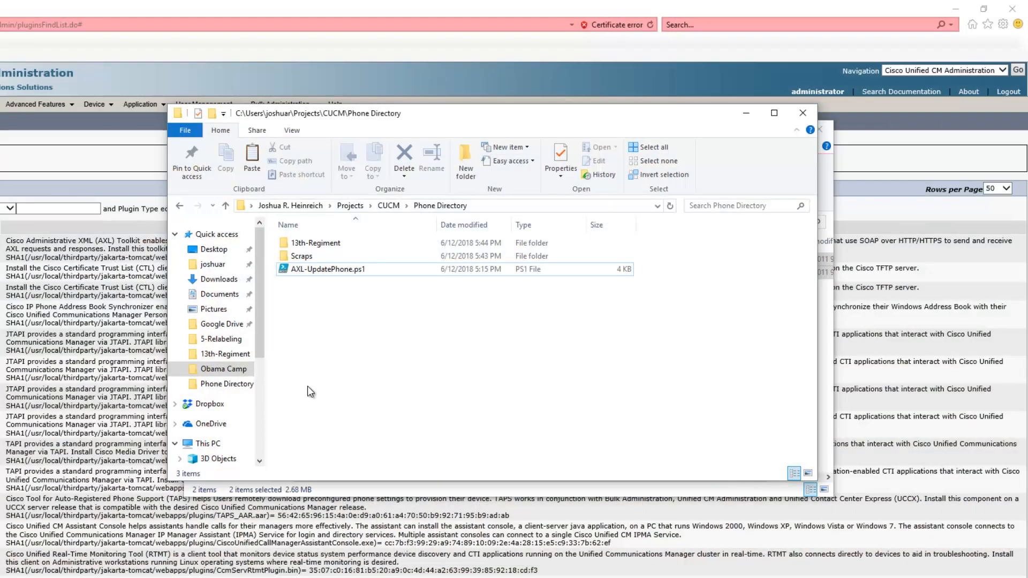
right_click(307, 387)
click(348, 474)
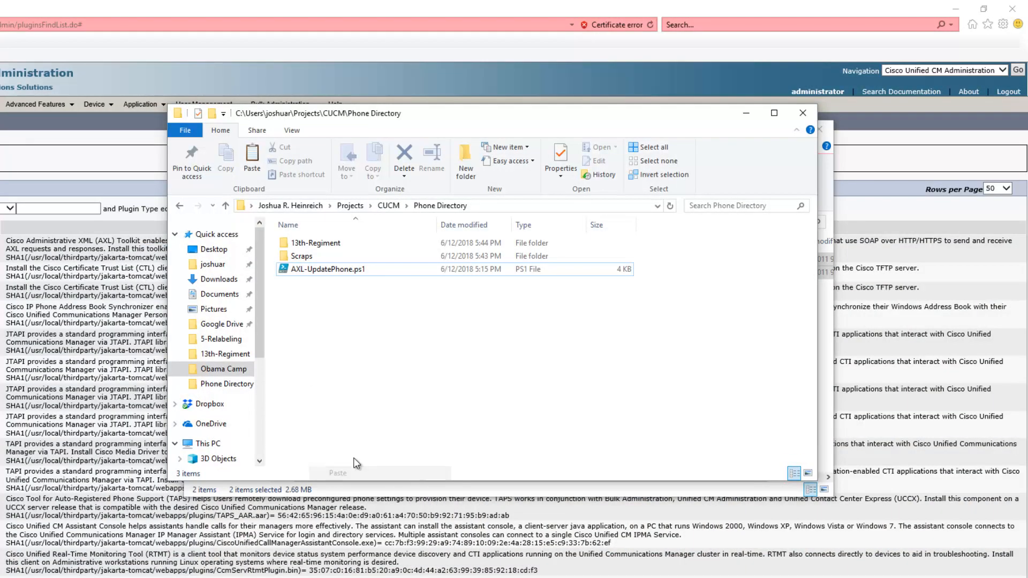
Open the AXL-UpdatePhone.ps1 script in PowerShell ISE.
click(349, 296)
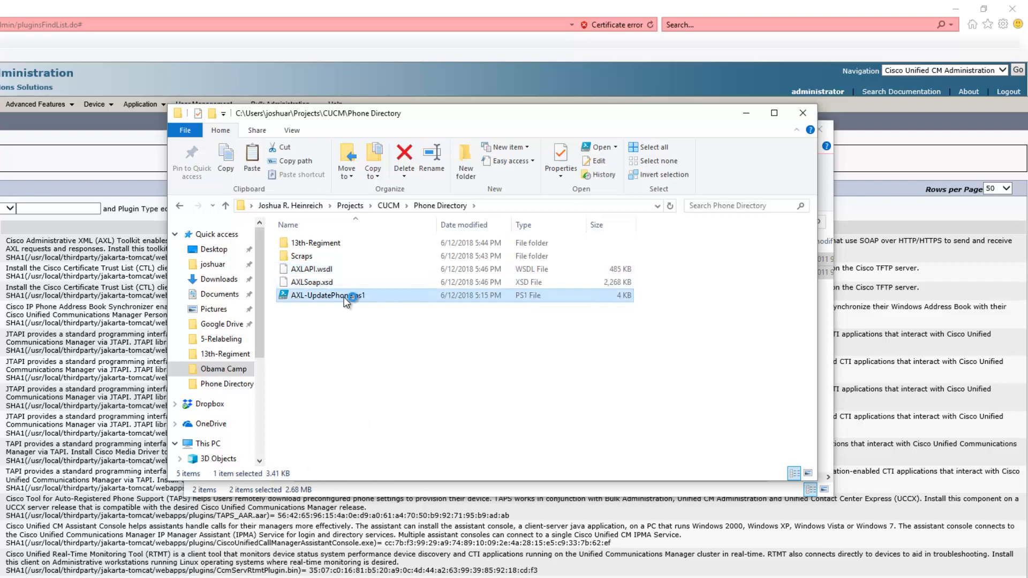
double_click(349, 299)
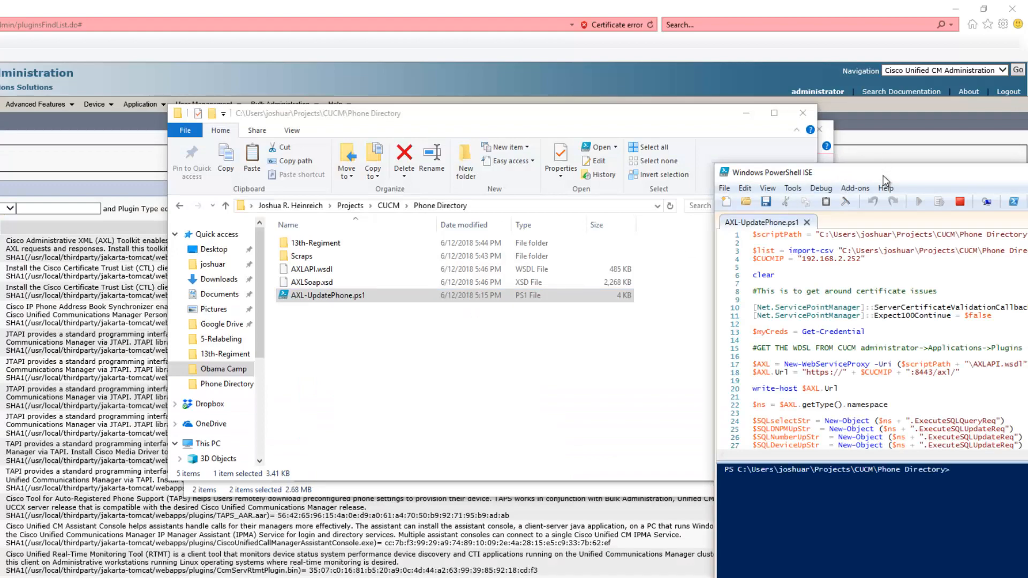
drag(883, 175, 214, 35)
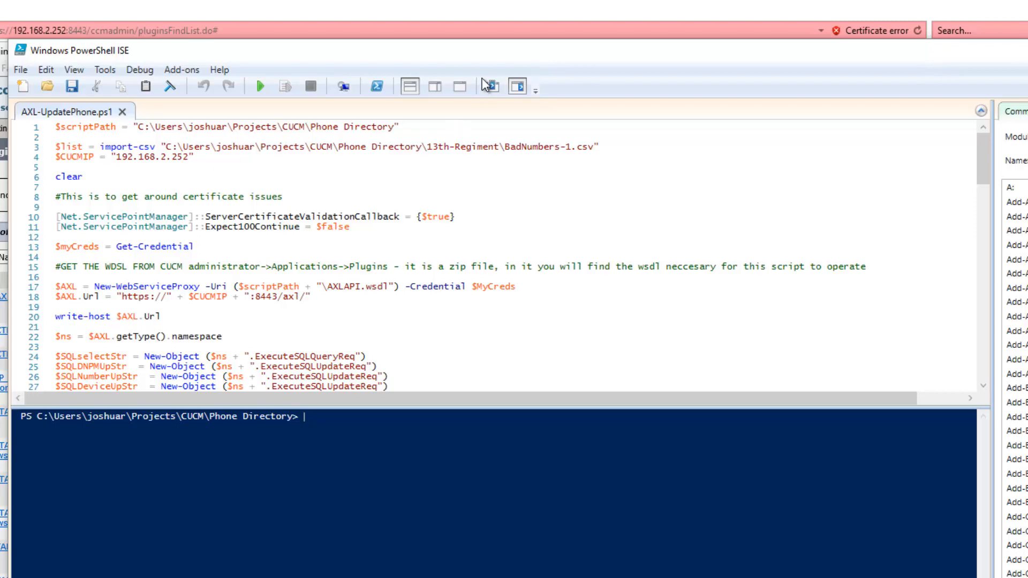
drag(487, 53, 523, 524)
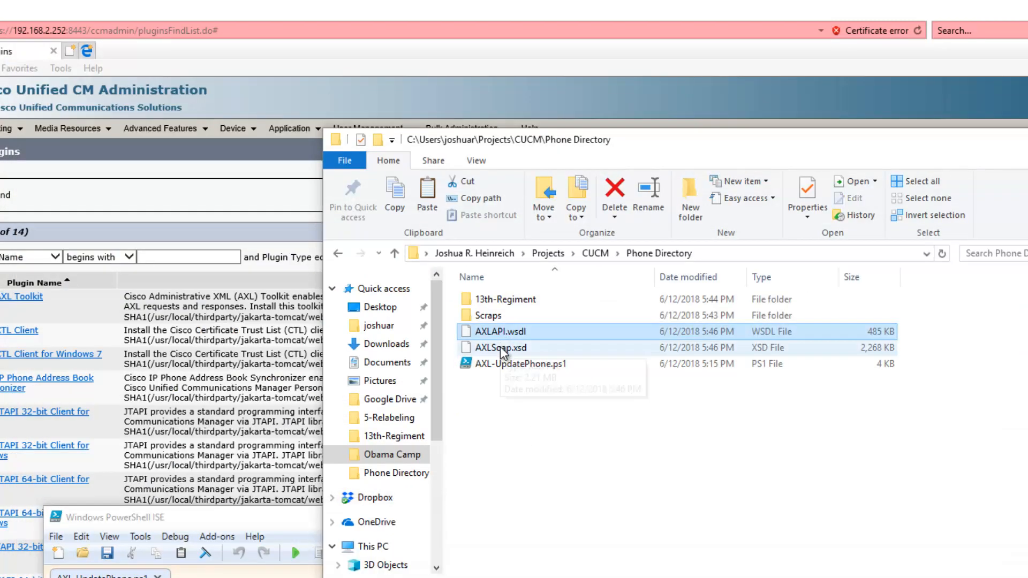
Replace the CSV file name in the script's import-csv path with NewLabels-a.csv from the 13th-Regiment folder.
drag(313, 519, 196, 61)
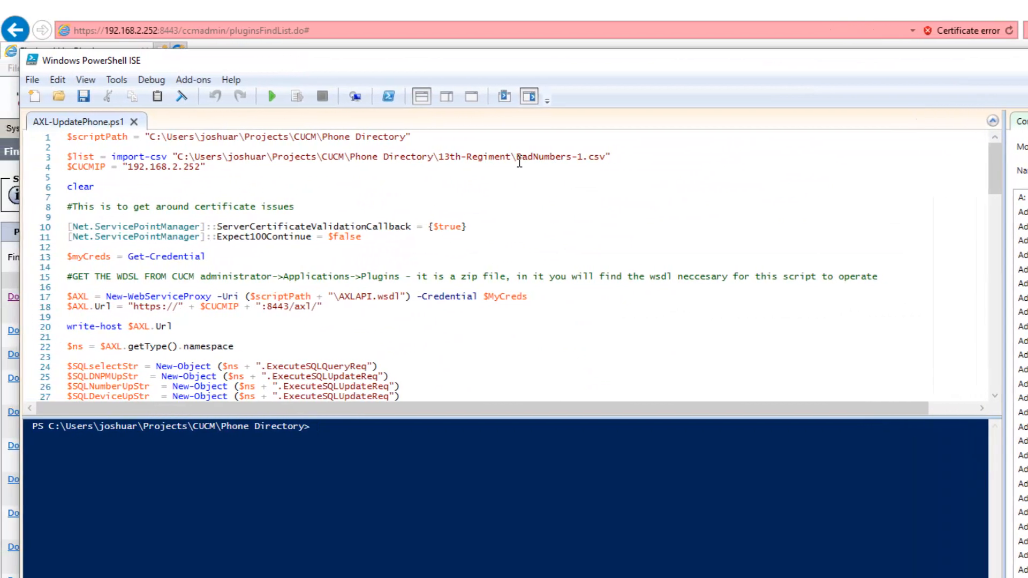
drag(499, 156, 584, 157)
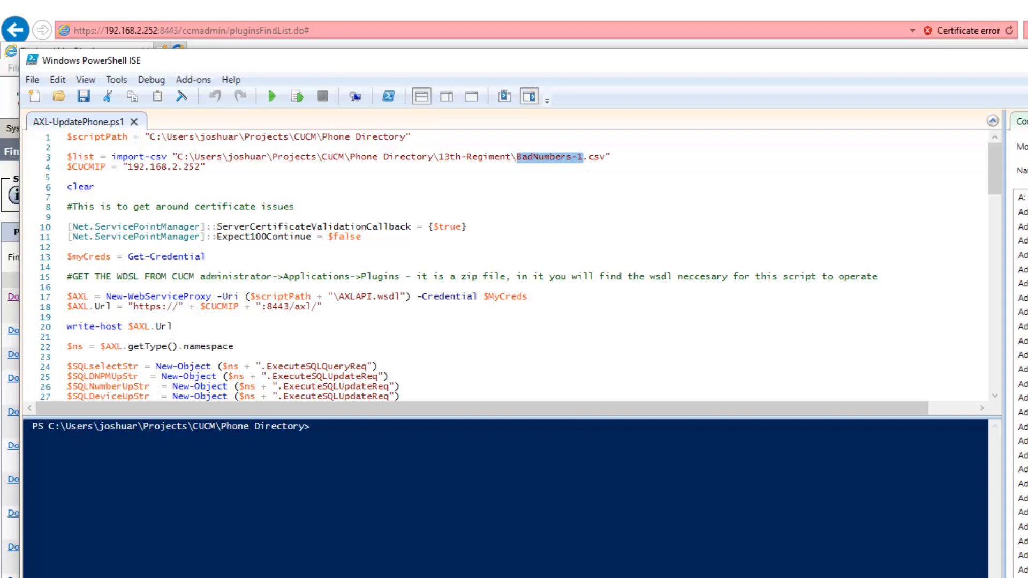
key(alt+Tab)
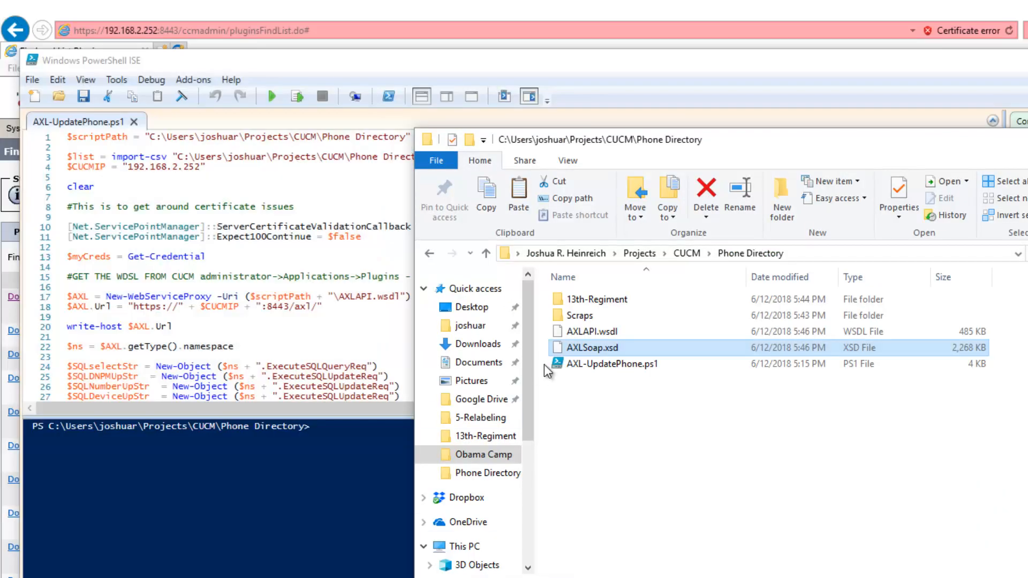
double_click(583, 300)
click(604, 303)
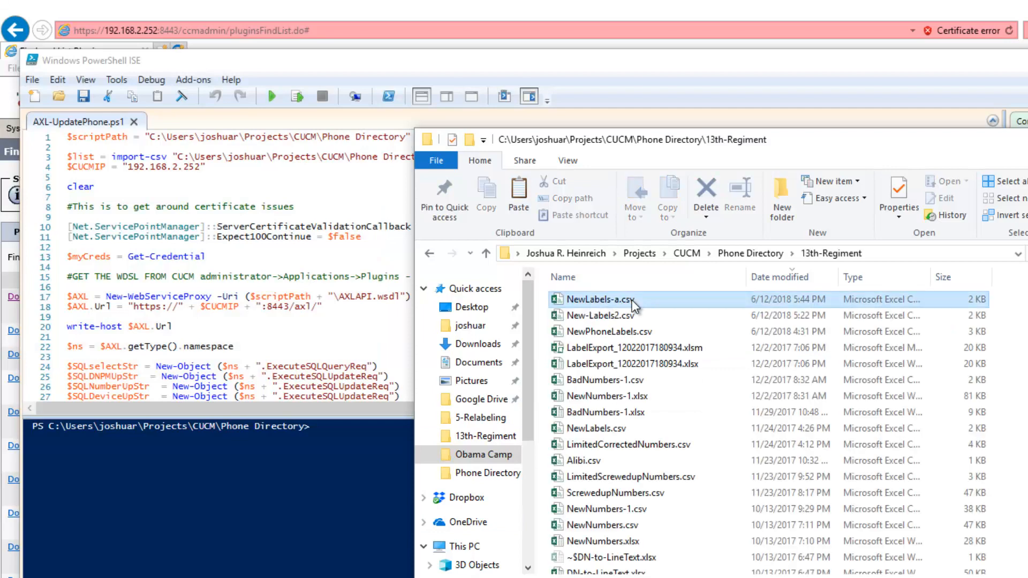
click(641, 300)
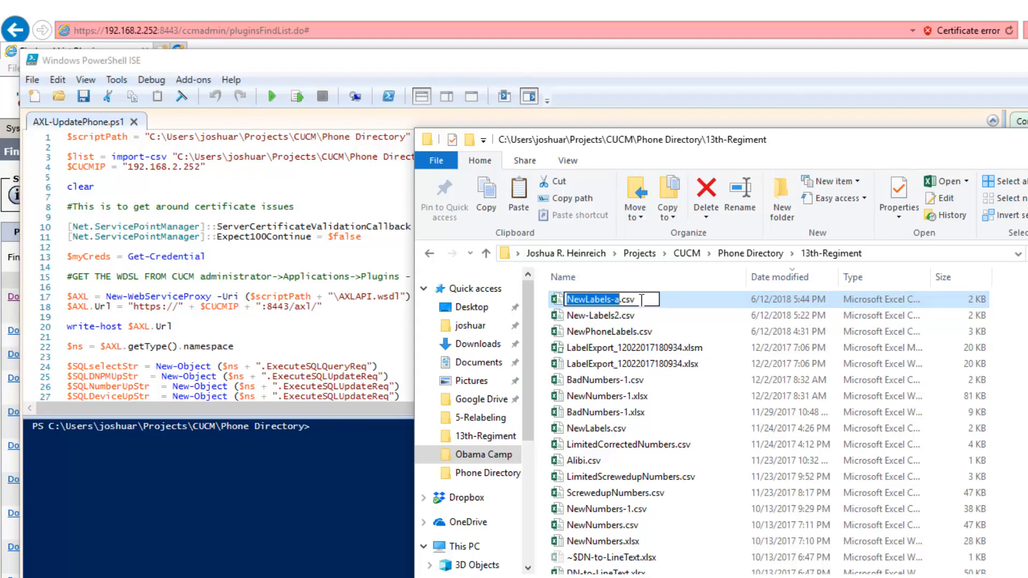
right_click(589, 297)
click(624, 349)
click(531, 65)
double_click(555, 159)
right_click(554, 159)
click(593, 203)
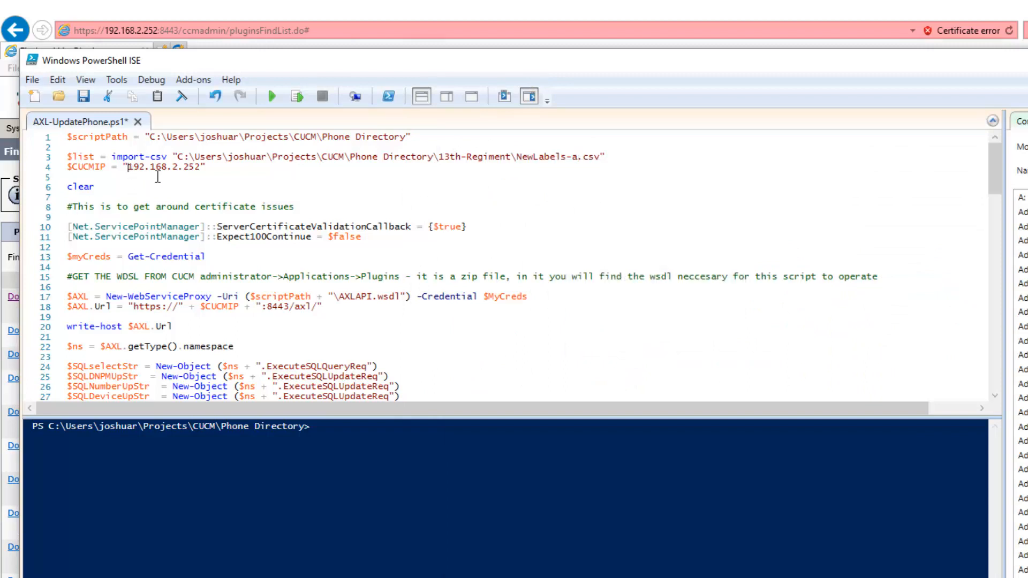
Save the script, run it, and enter administrator as the user name in the credential prompt.
drag(128, 167, 201, 171)
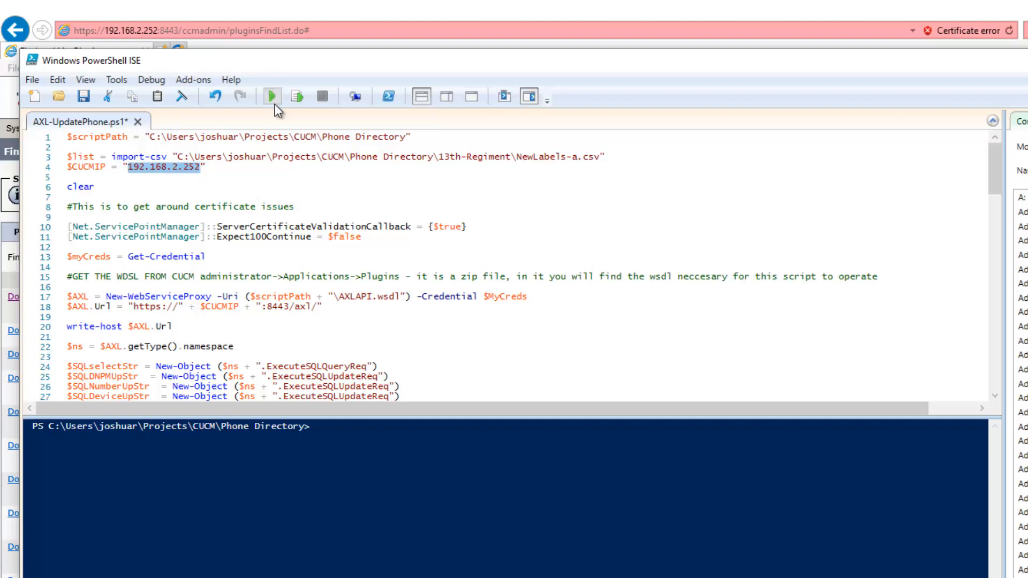
click(84, 97)
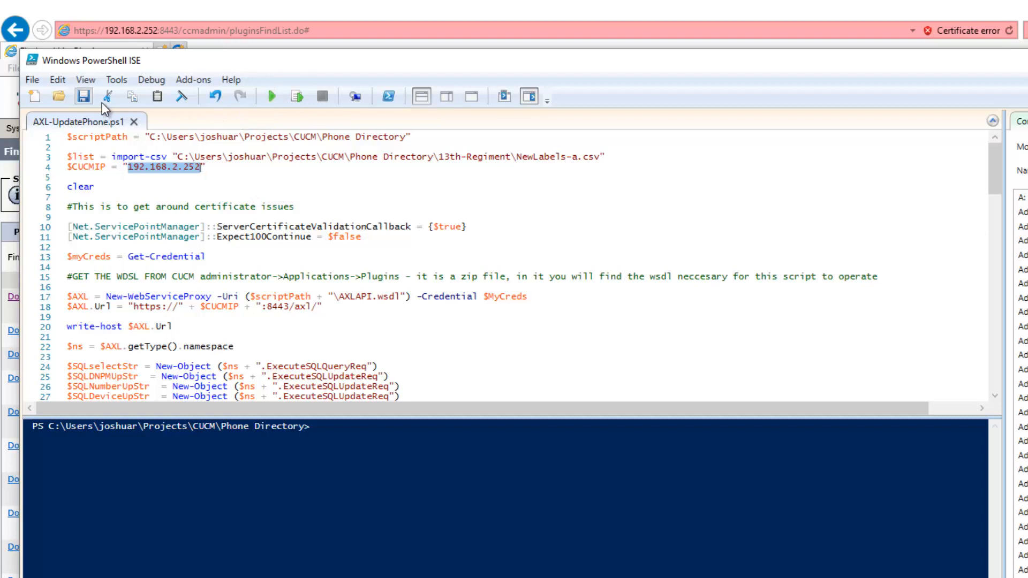
click(272, 96)
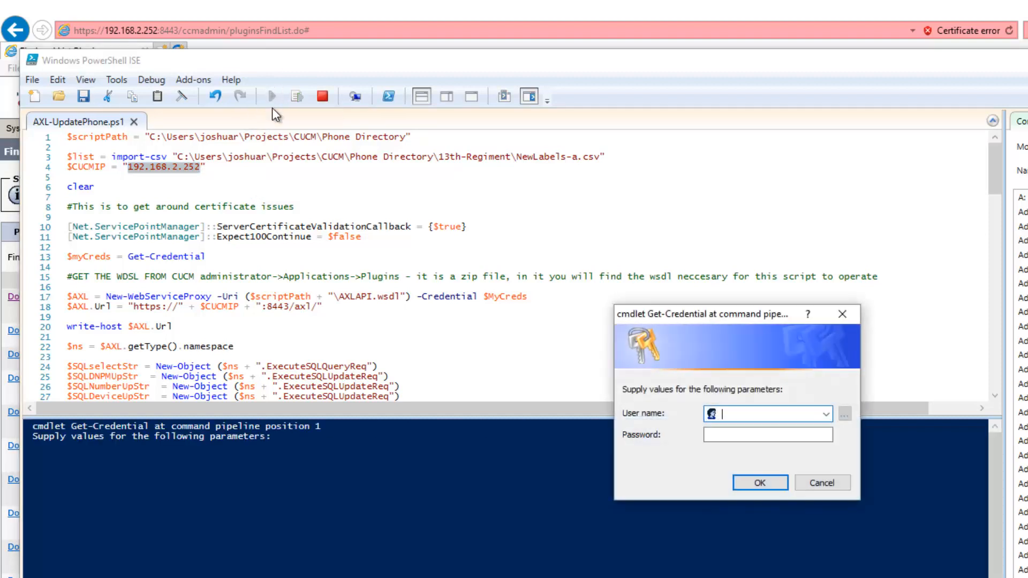
text(adminstrator)
key(Tab)
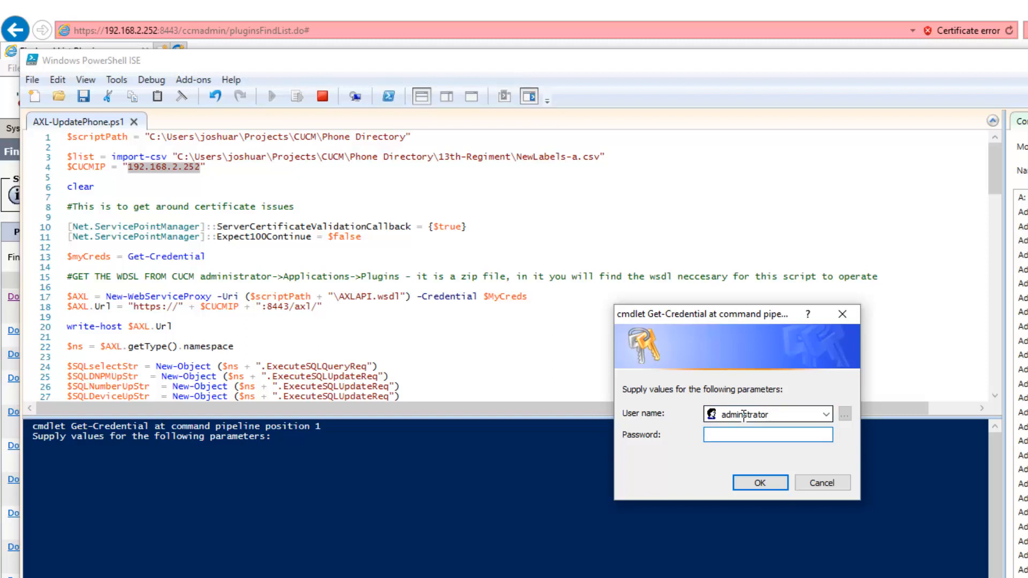
Enter the account password and submit the credentials.
text(•••••••••••)
key(Return)
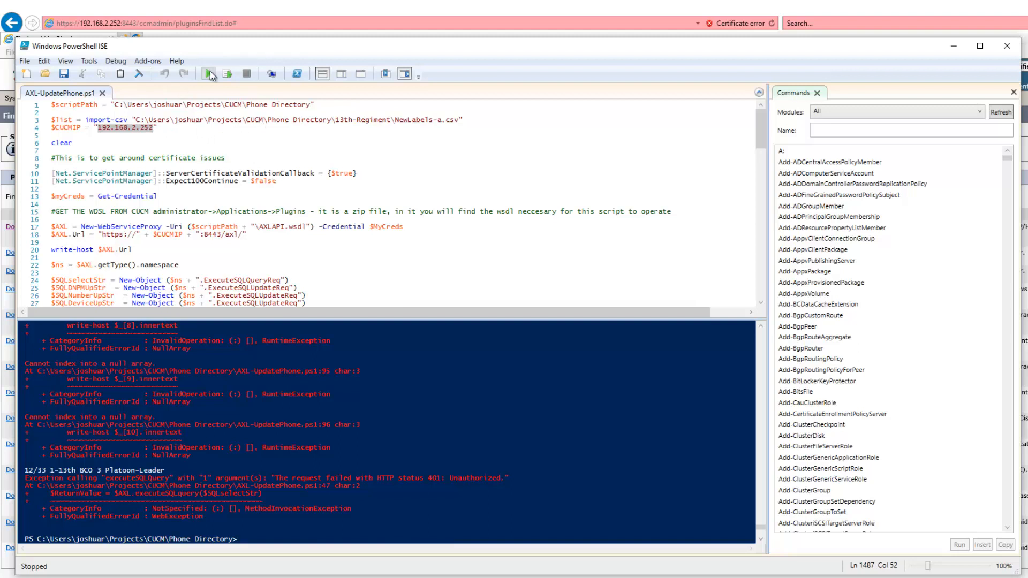
Reopen AXL-UpdatePhone.ps1 from the Phone Directory folder.
click(1007, 47)
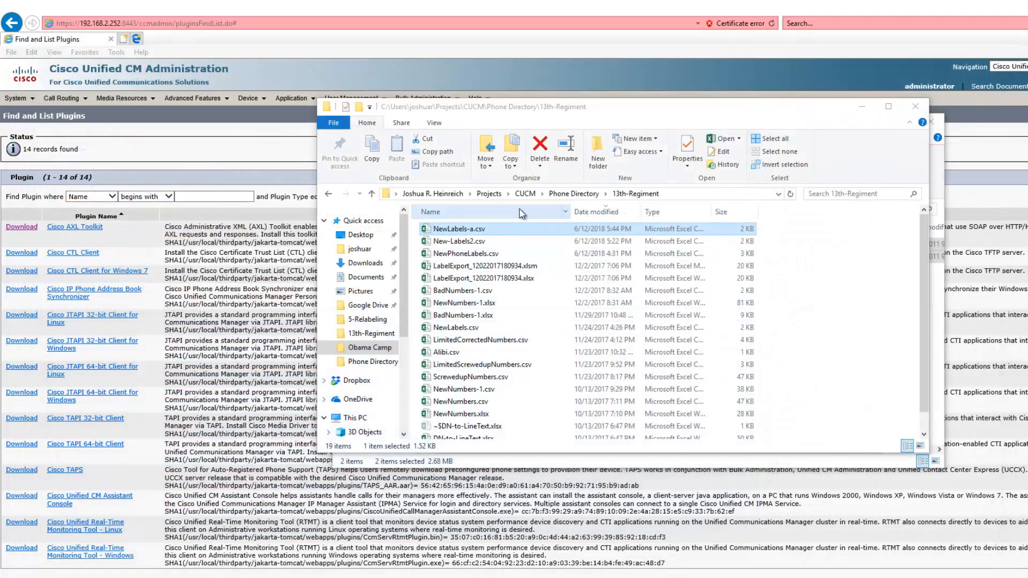
click(573, 194)
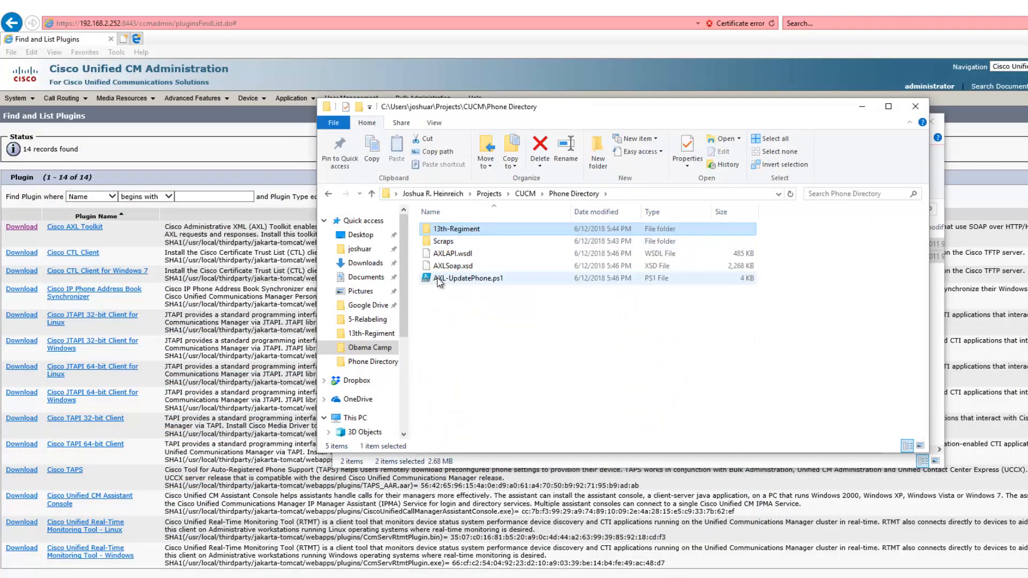
click(457, 279)
double_click(457, 278)
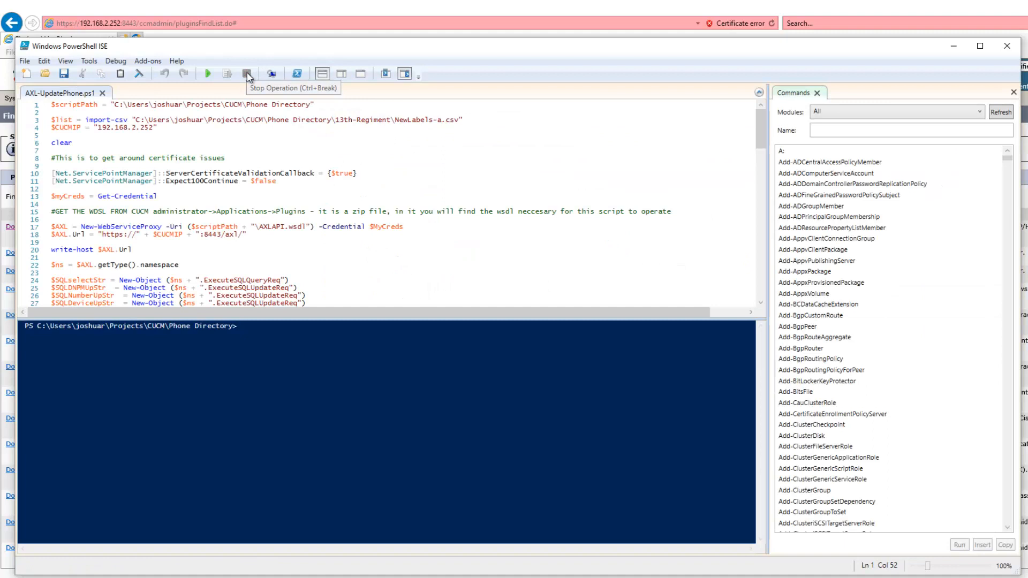
Run the script again, entering administrator as the user name, and submit the credentials.
click(208, 74)
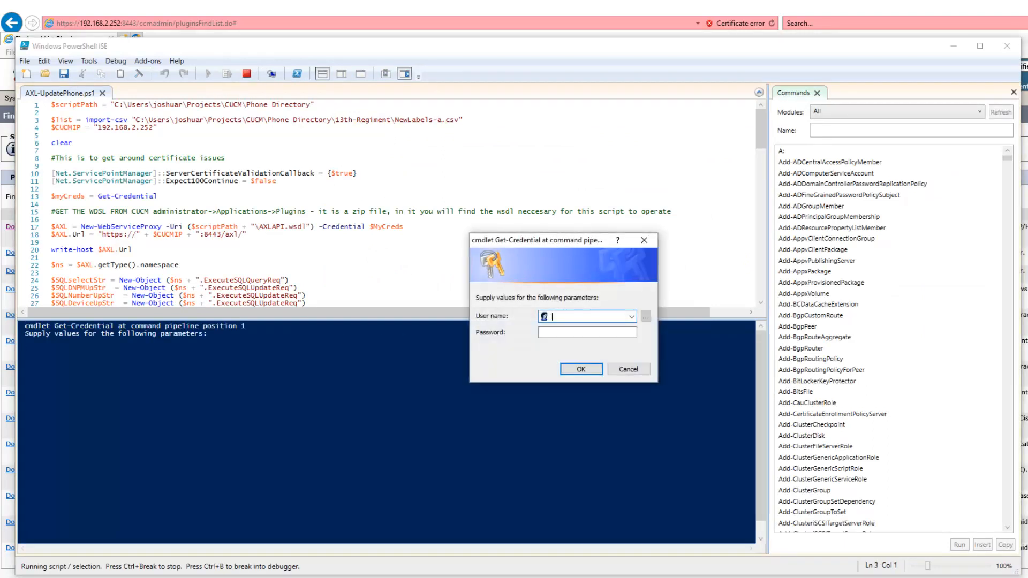
text(administrator)
key(Tab)
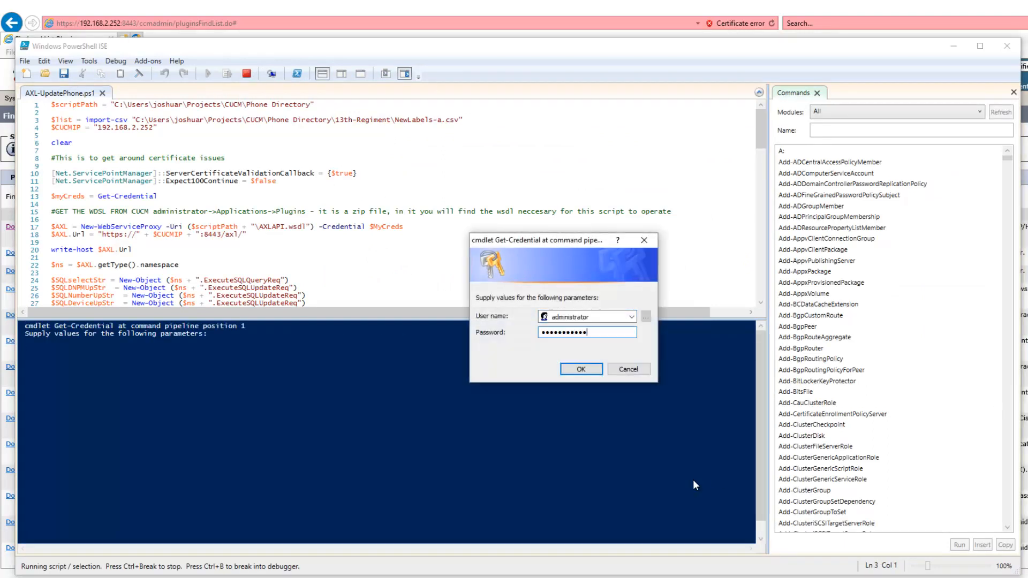
key(Return)
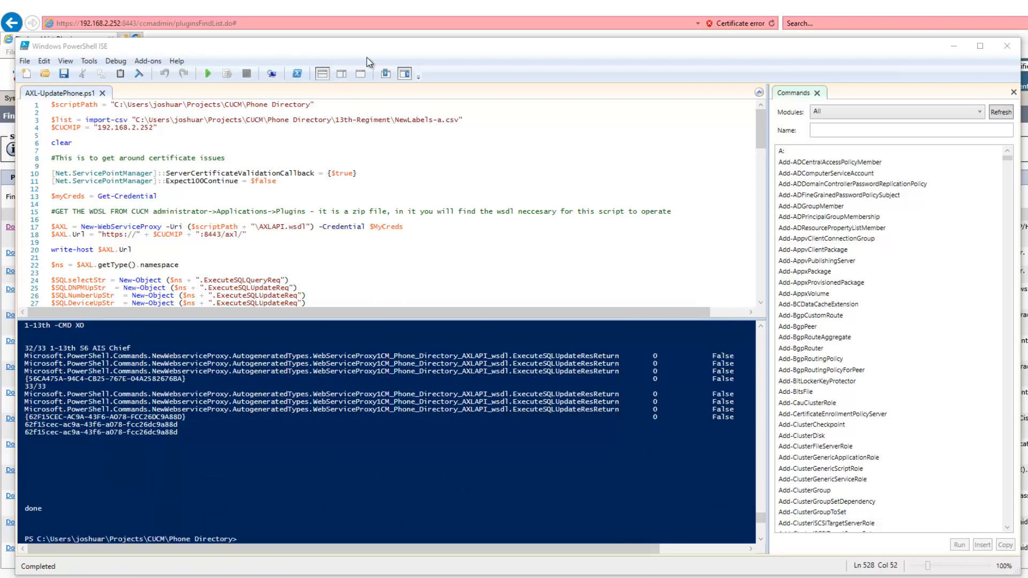
Open the phone list in Unified CM Administration and the configuration of directory number 5555071.
click(384, 8)
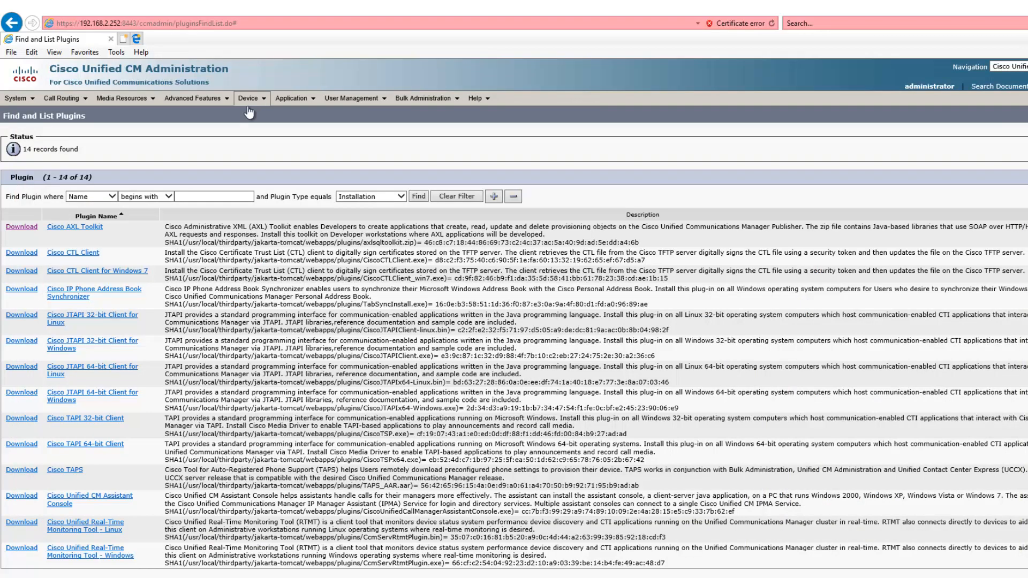
mouse_move(249, 112)
click(267, 155)
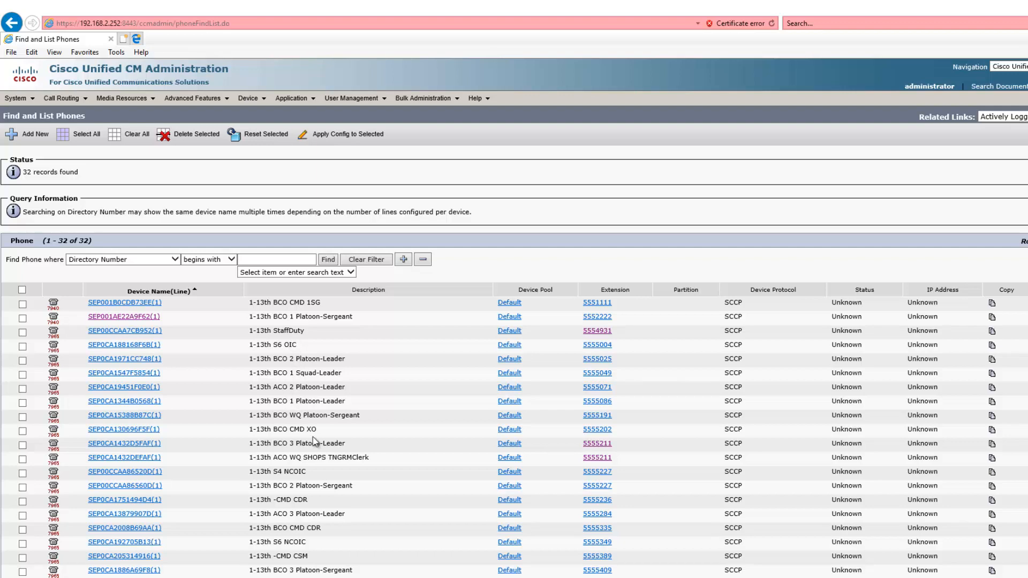
scroll(316, 442, down, 1)
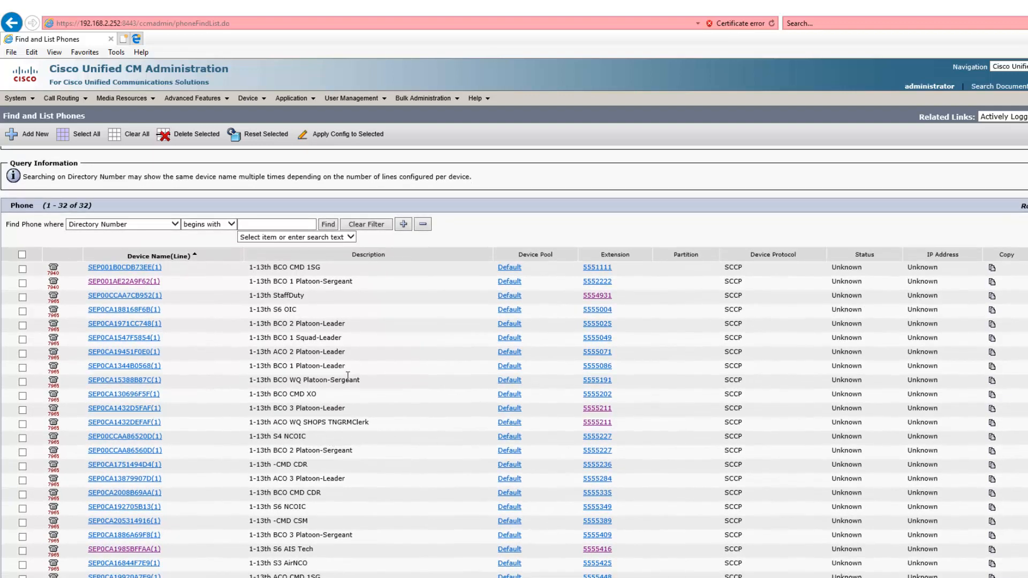
click(602, 356)
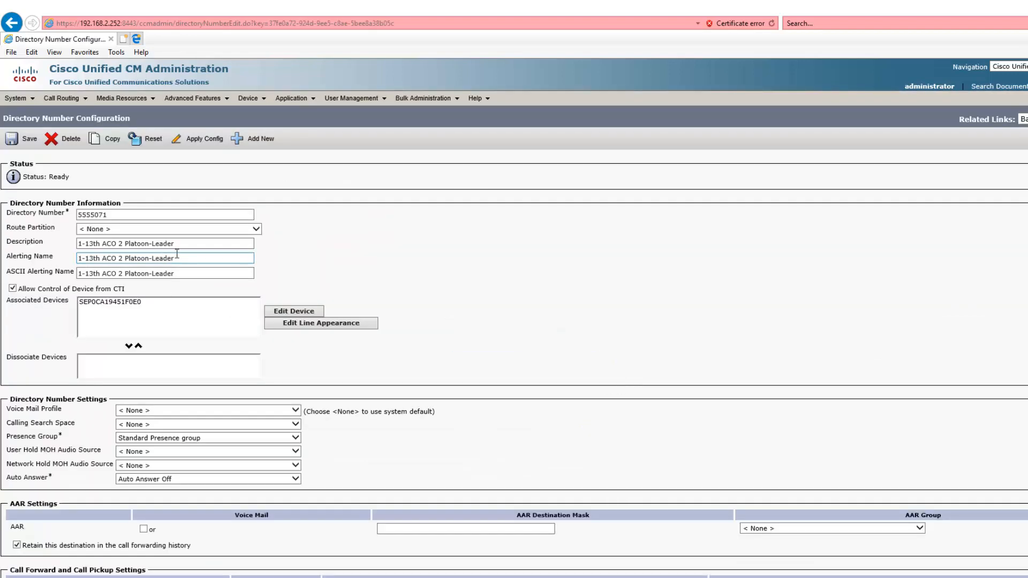
Open the line appearance for that number's device and inspect its display and line text label fields.
scroll(177, 253, down, 1)
click(182, 250)
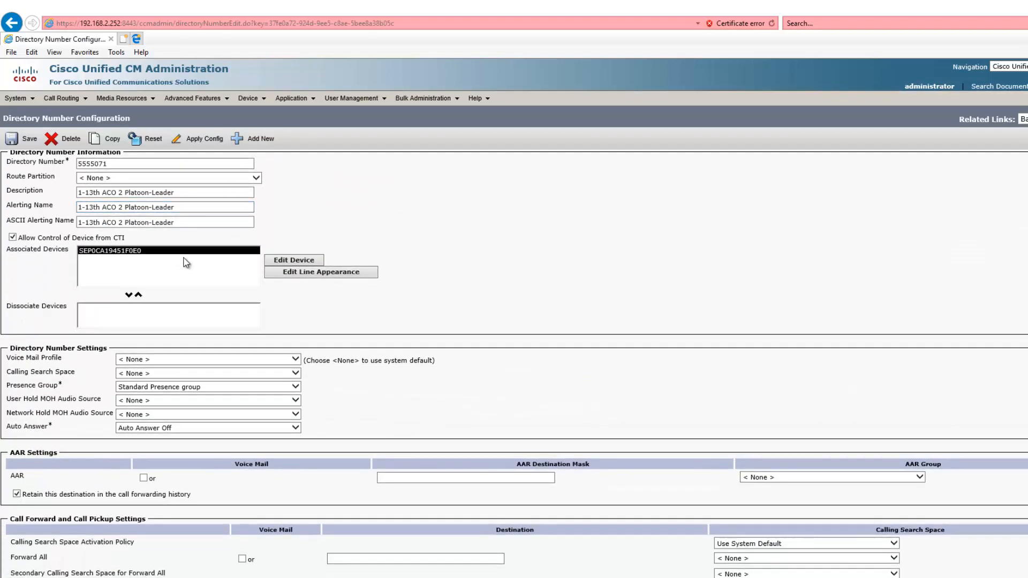
click(325, 276)
scroll(380, 323, down, 10)
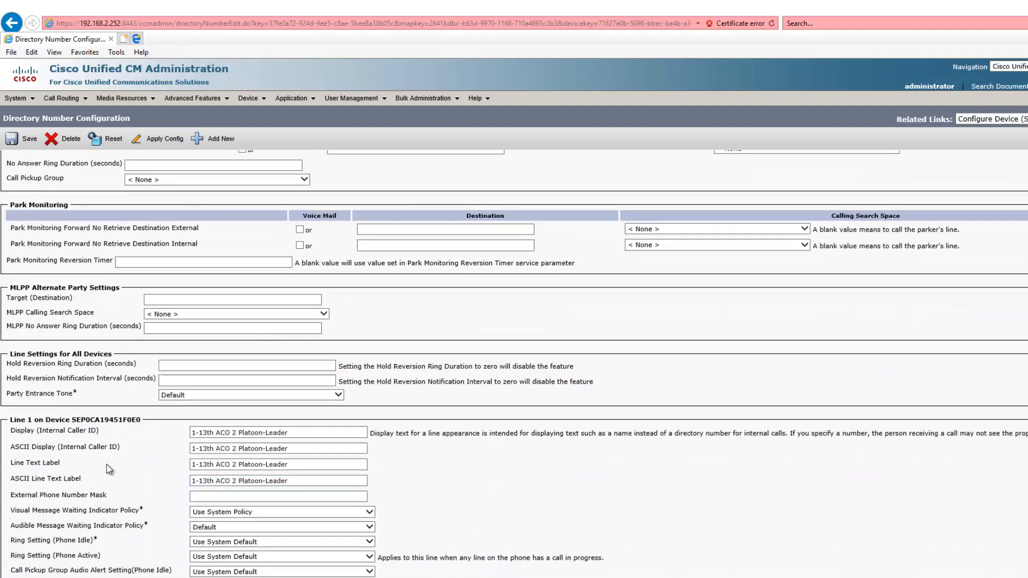
triple_click(305, 464)
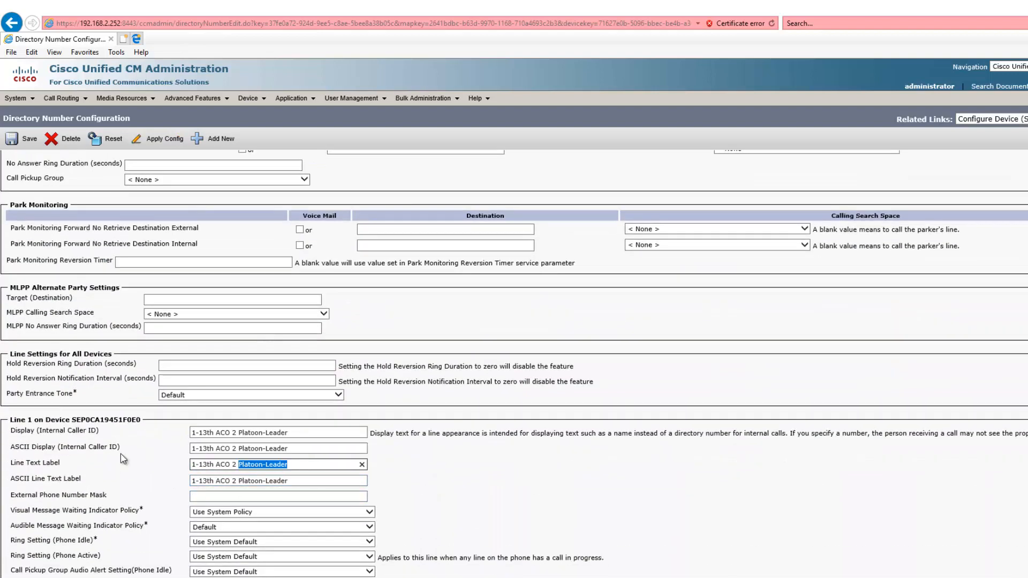
triple_click(299, 449)
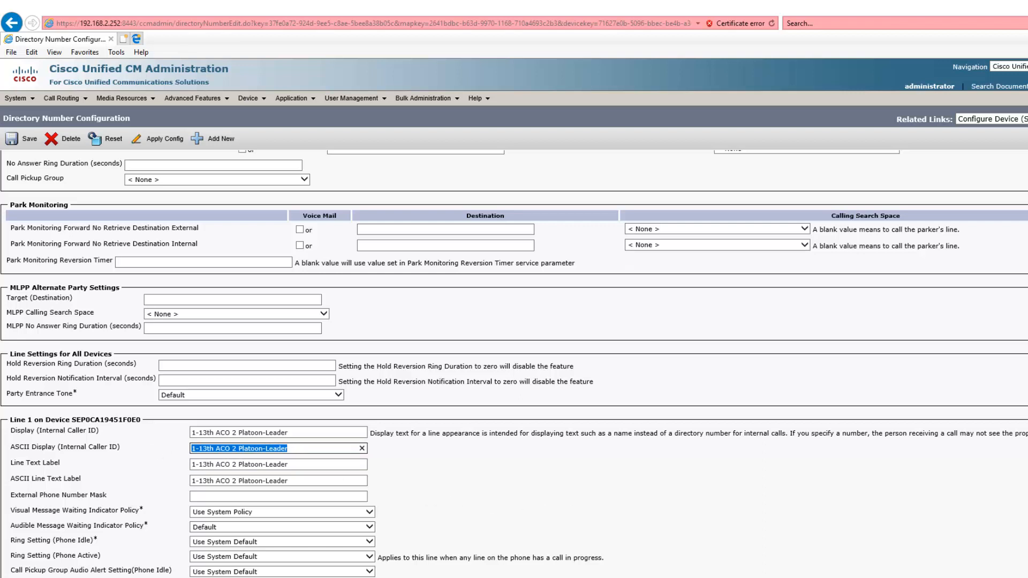
key(ctrl+k)
click(186, 39)
right_click(184, 24)
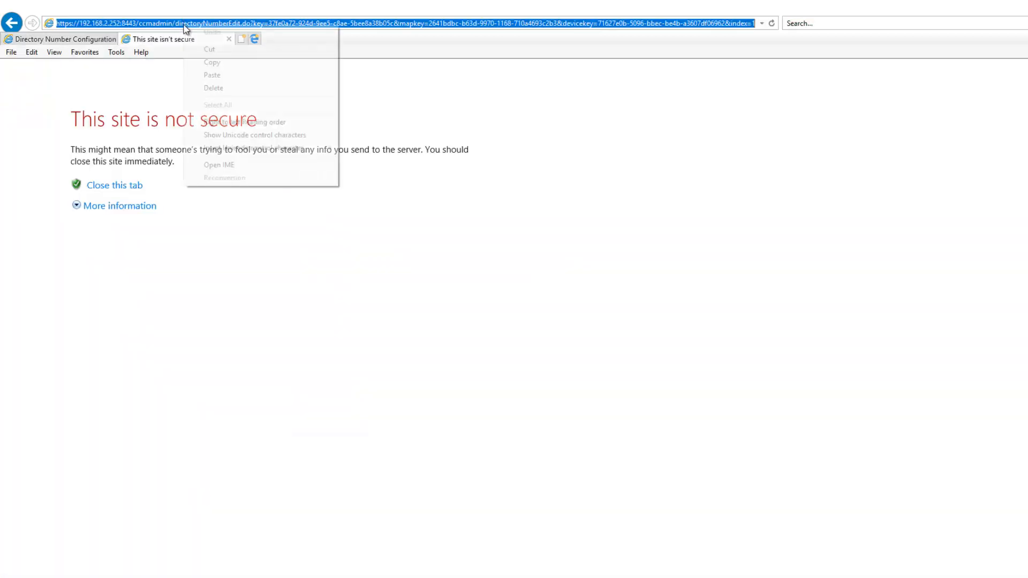
click(213, 89)
text(http://192.168.2.246/dpd.php?desc=1-13th)
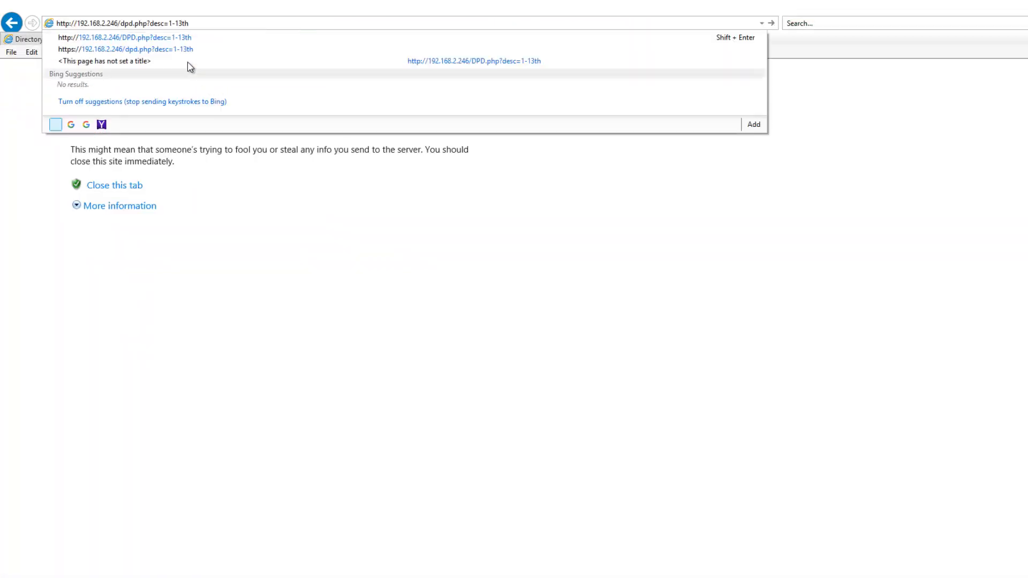
drag(119, 23, 75, 24)
click(121, 25)
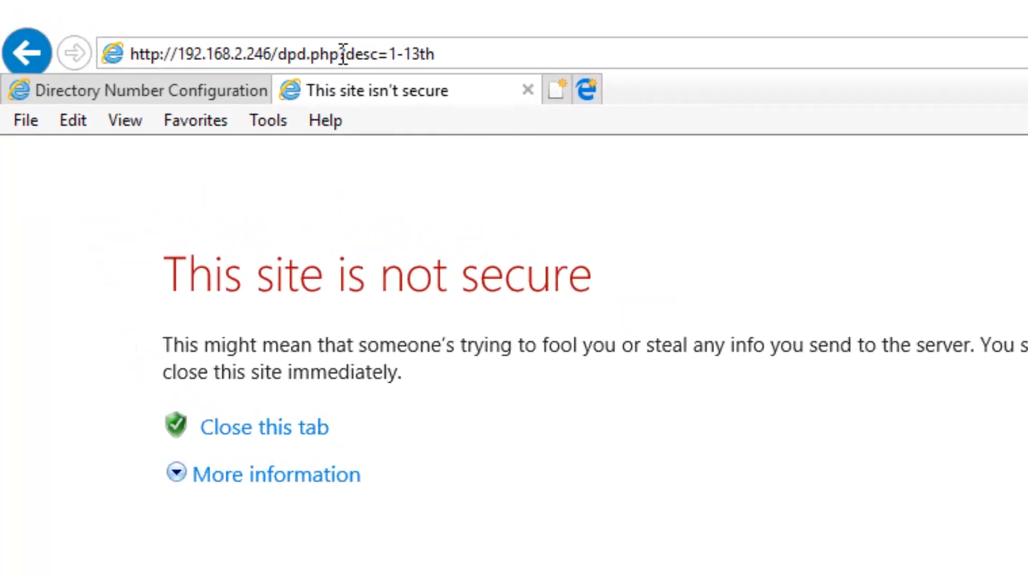
drag(339, 53, 389, 55)
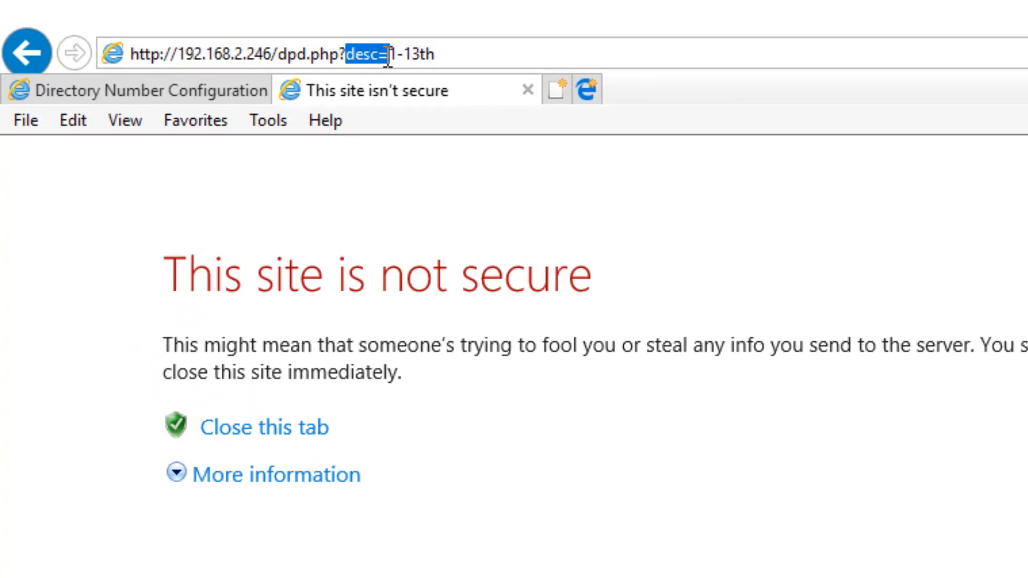
drag(388, 55, 457, 56)
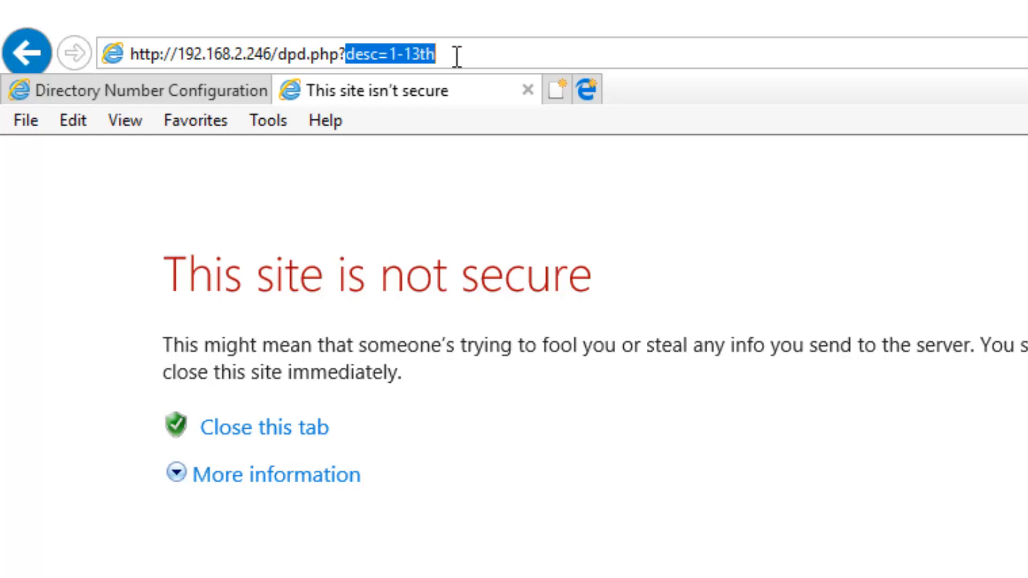
click(457, 55)
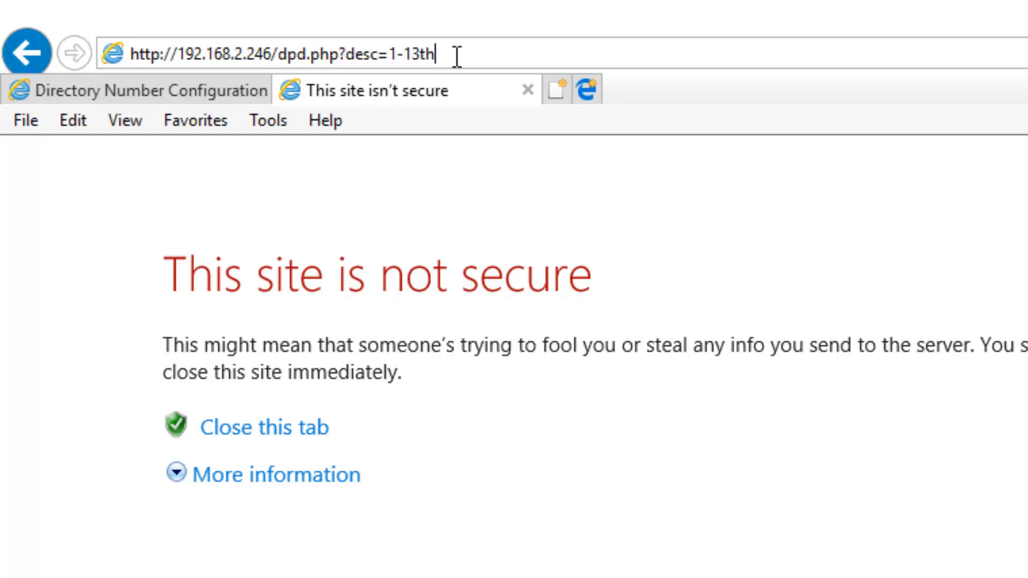
key(Return)
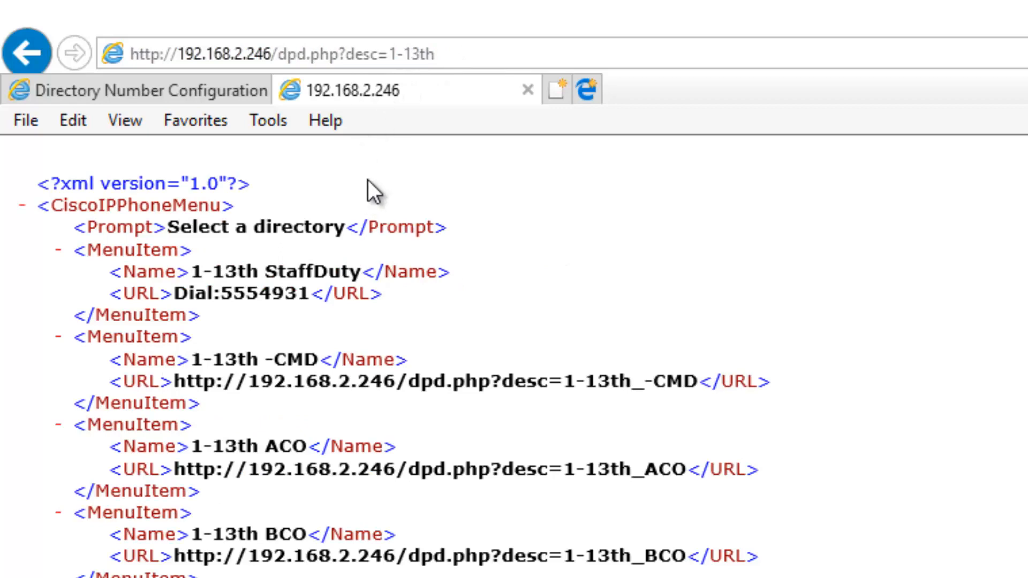